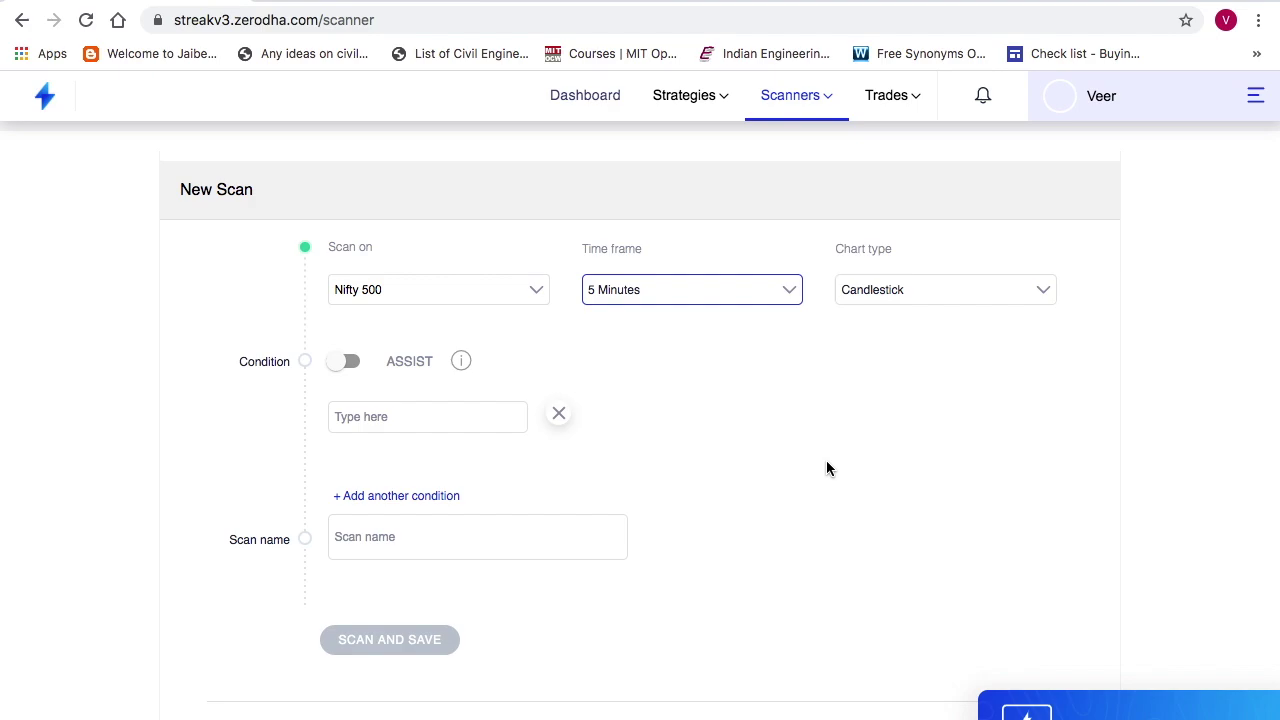
Step: Start the scan condition with the Close price at offset 0, followed by the crosses above comparator
click(380, 416)
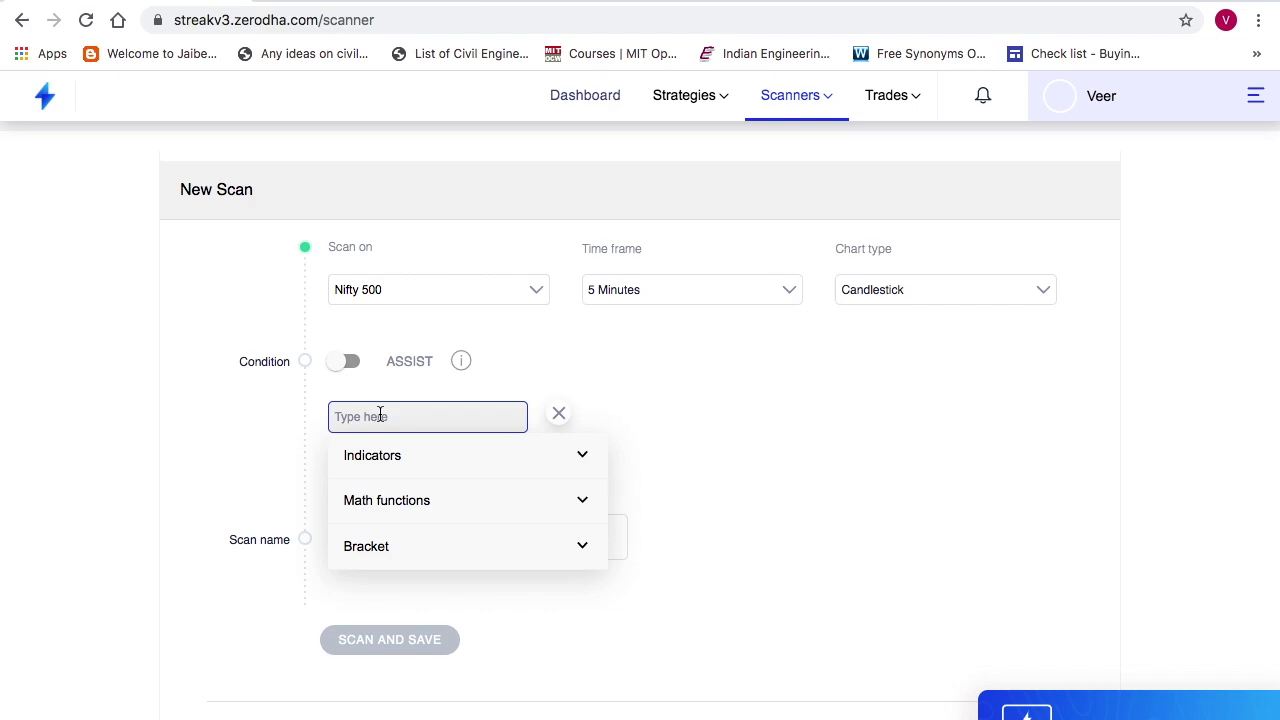
text(close)
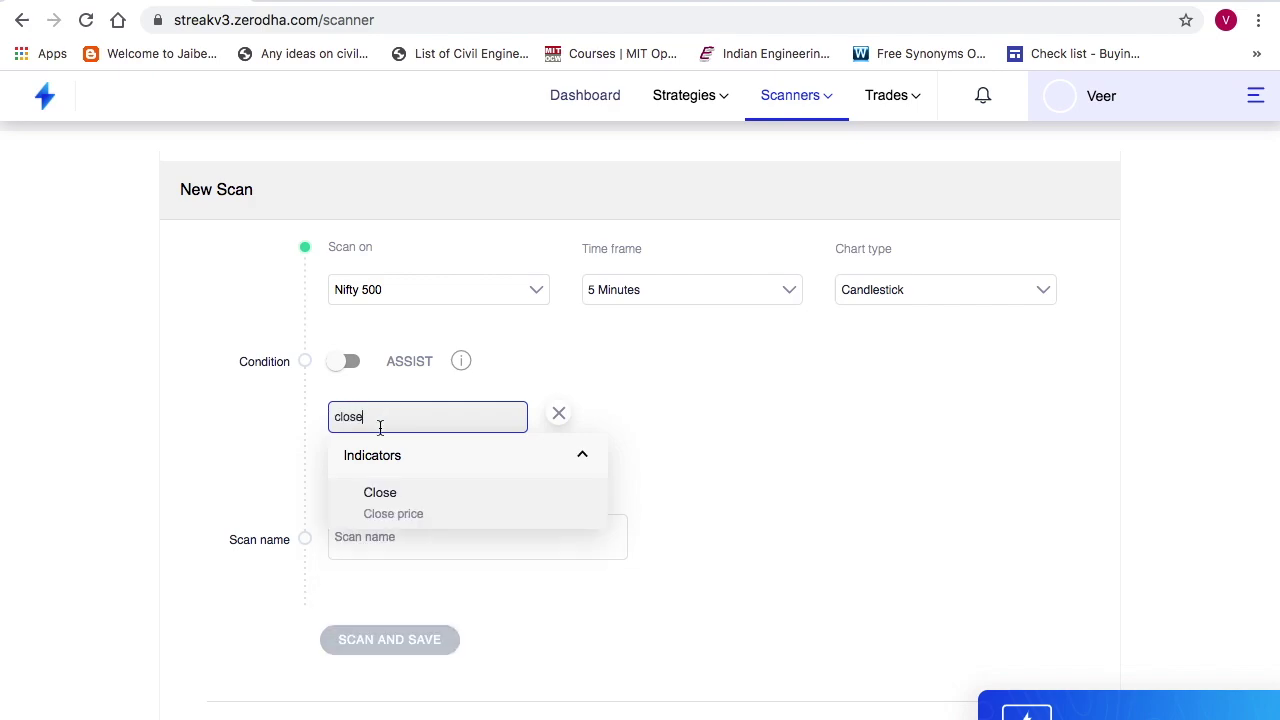
click(397, 510)
click(397, 622)
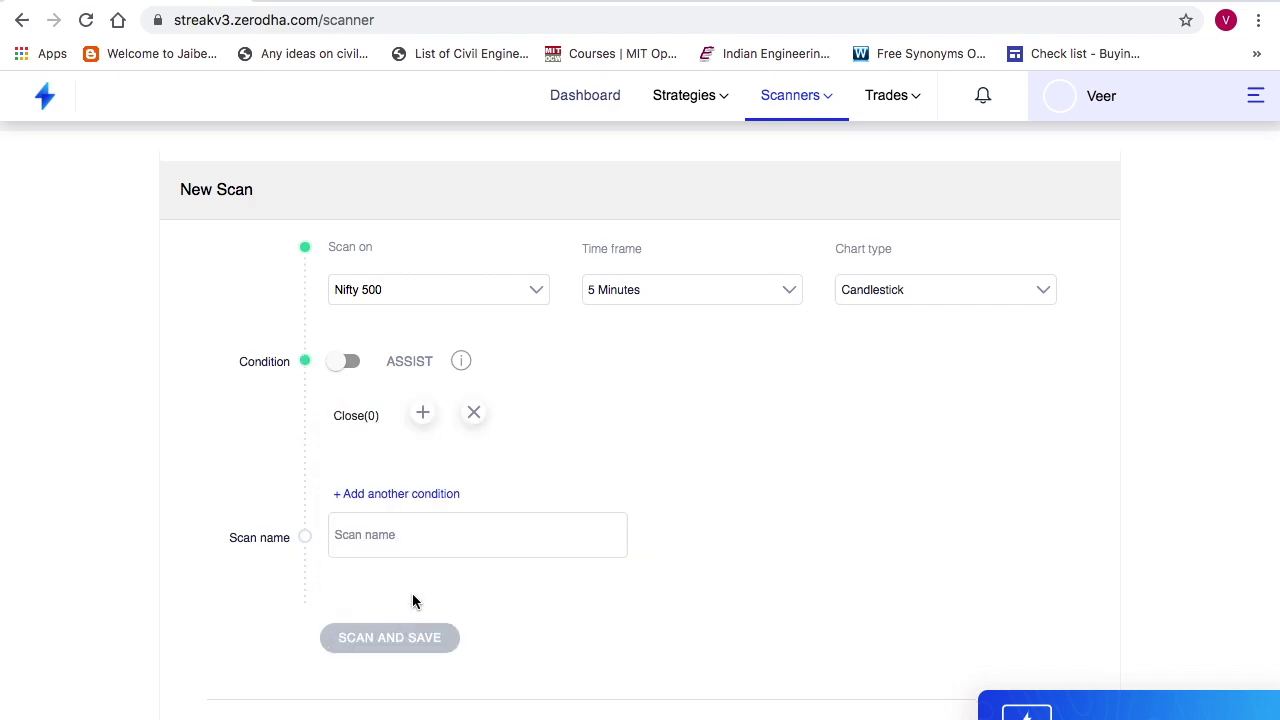
click(423, 413)
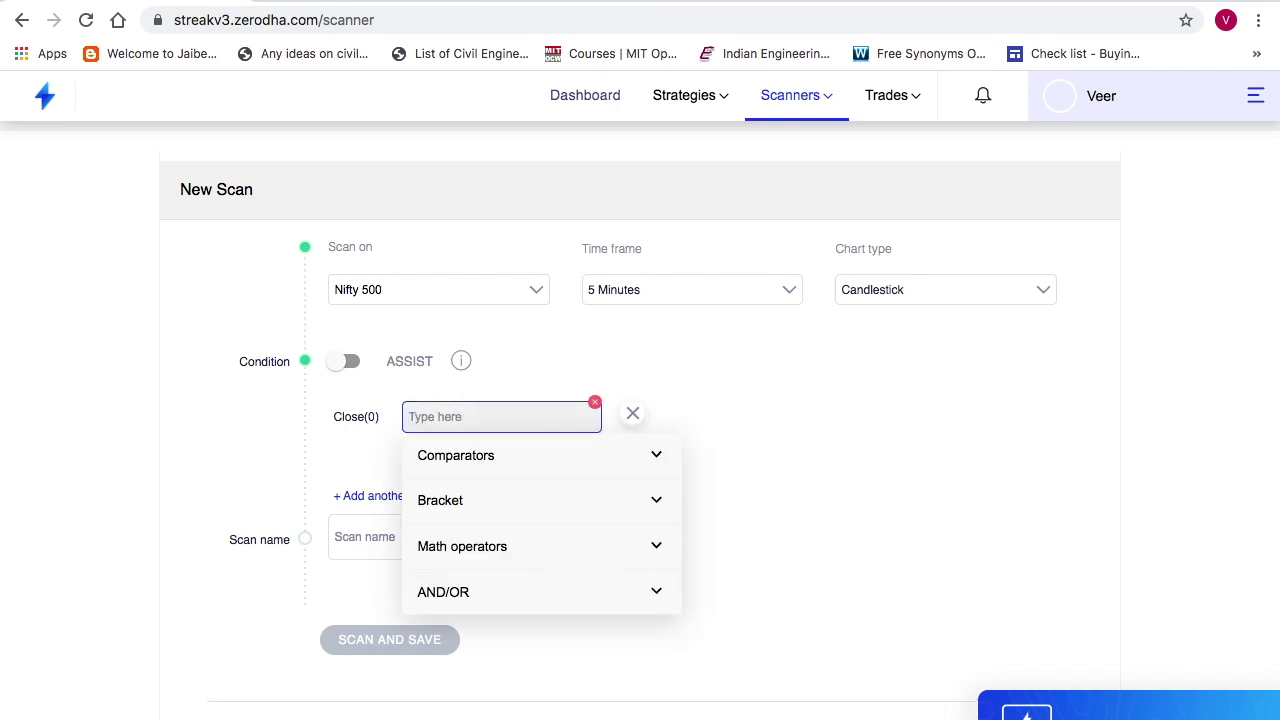
text(cross)
click(466, 499)
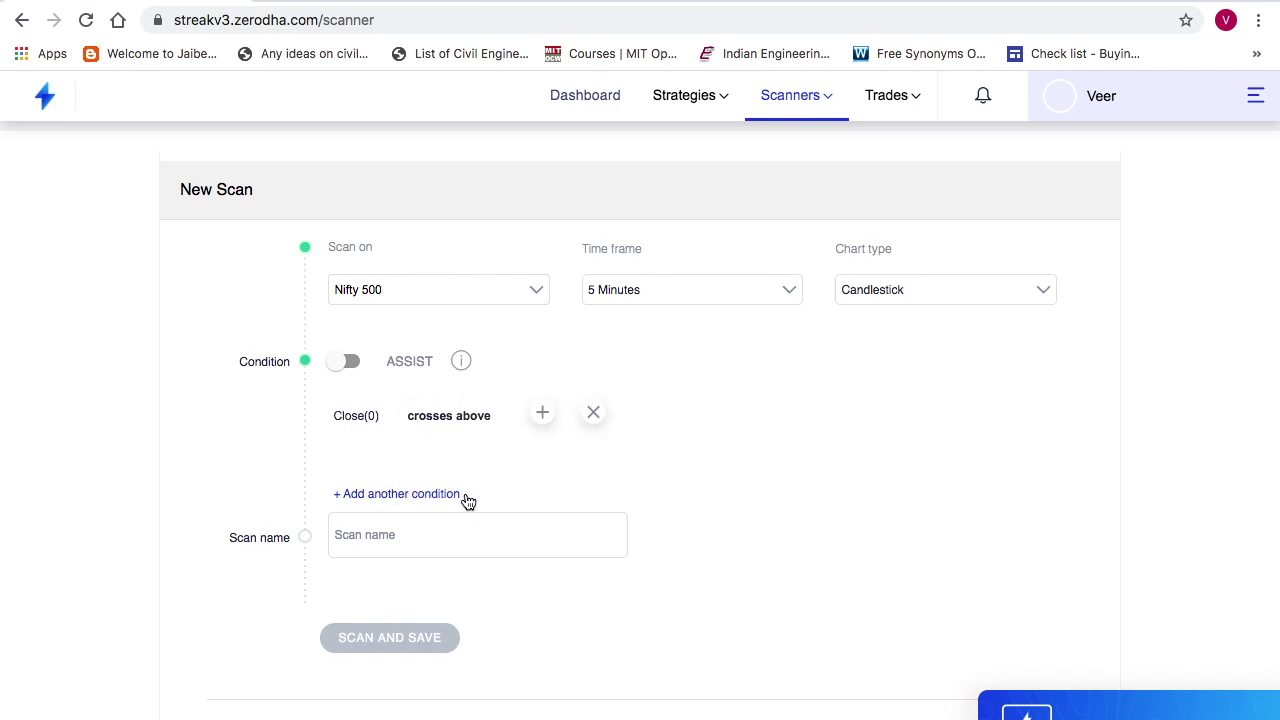
Step: Complete the condition with the Pivot points indicator, using signal r1, type standard and continuous No
click(542, 413)
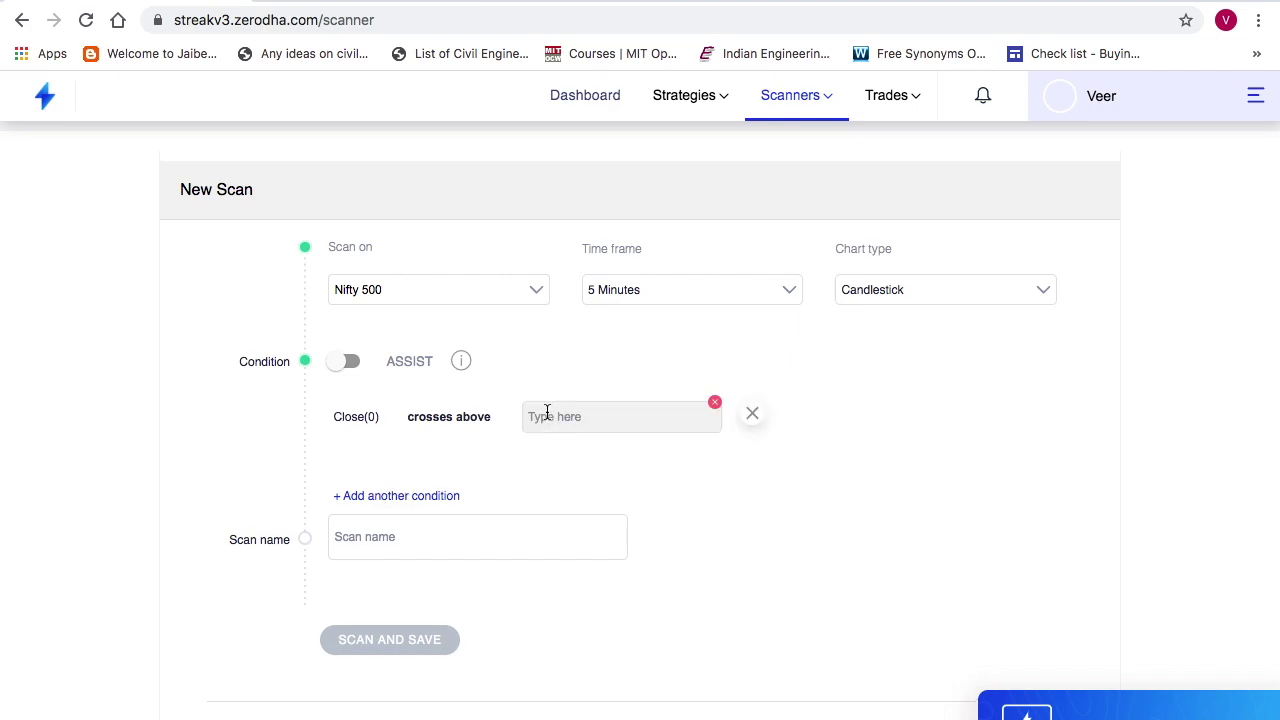
click(564, 417)
text(pivo)
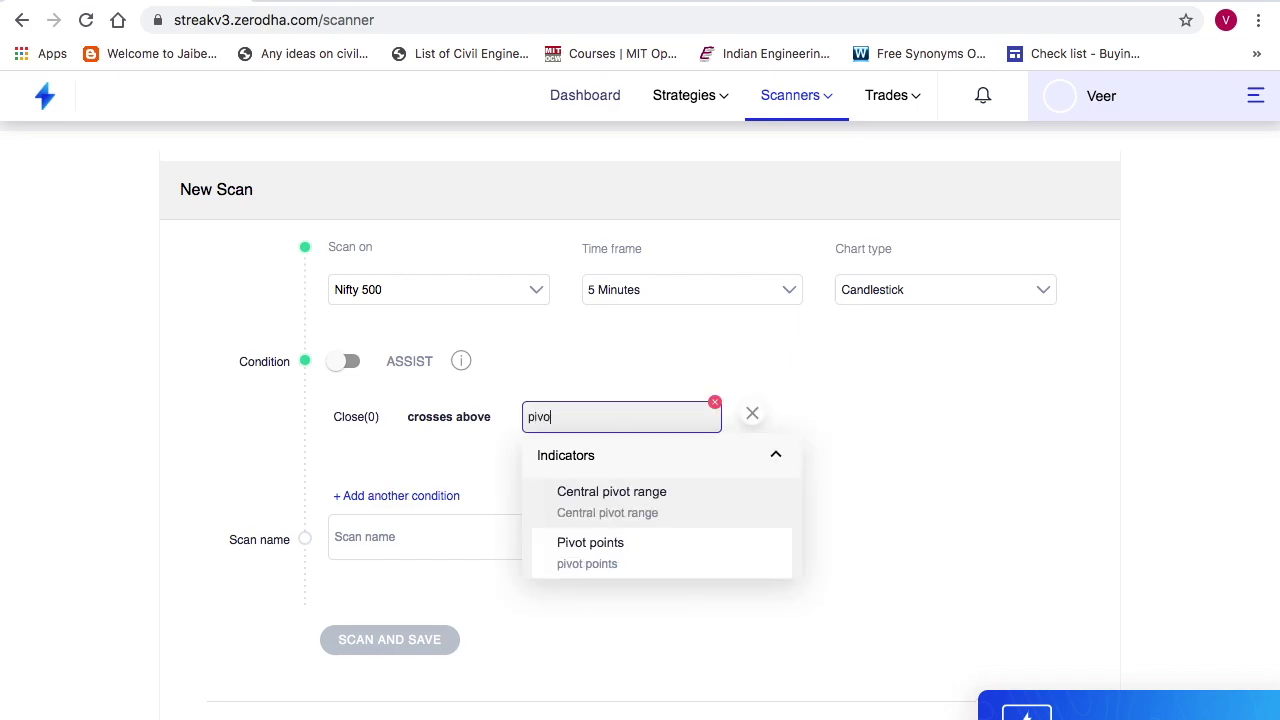
click(605, 556)
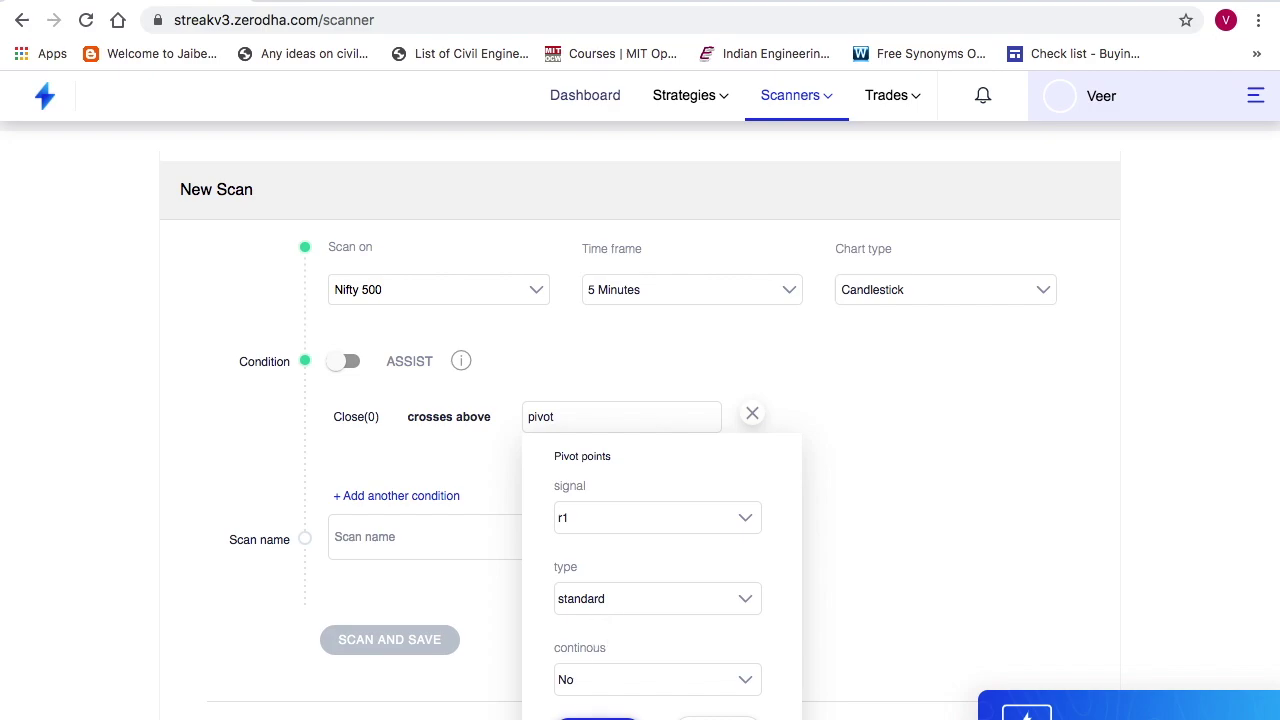
click(597, 716)
Step: Name the scan "pivot point 1", then run and save it
click(415, 535)
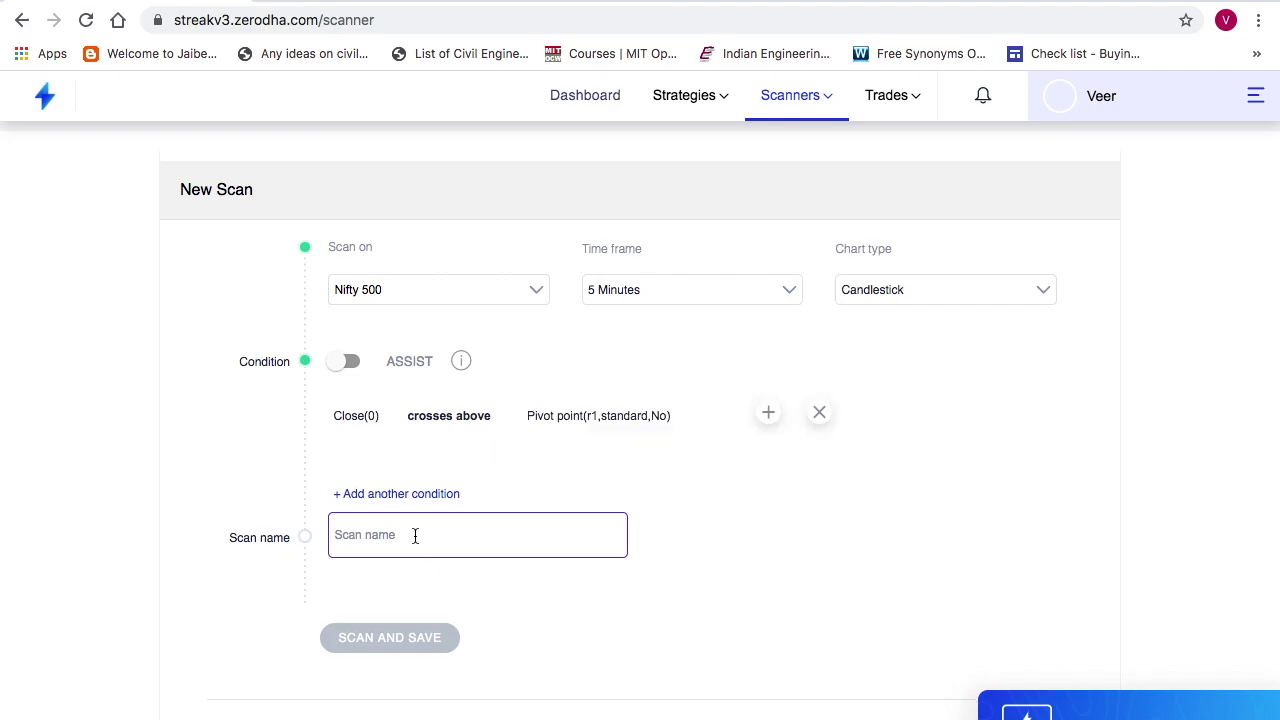
text(pivot poin)
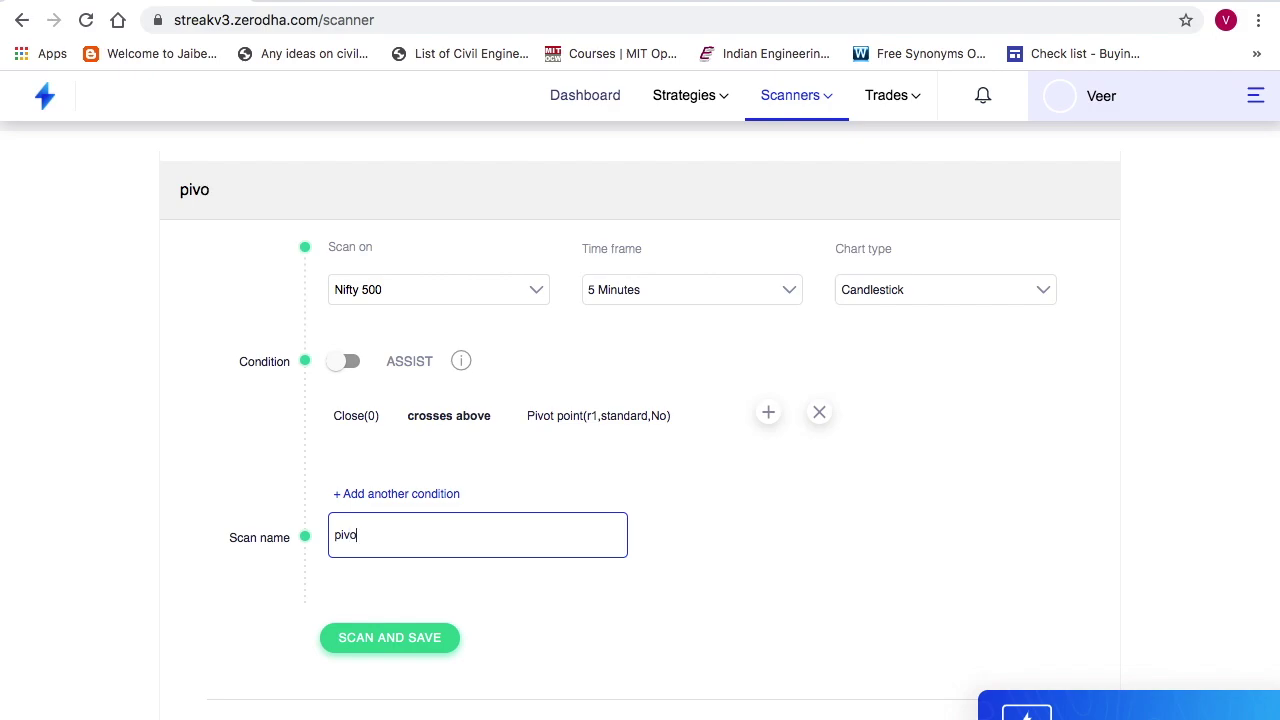
text(t 1)
click(386, 641)
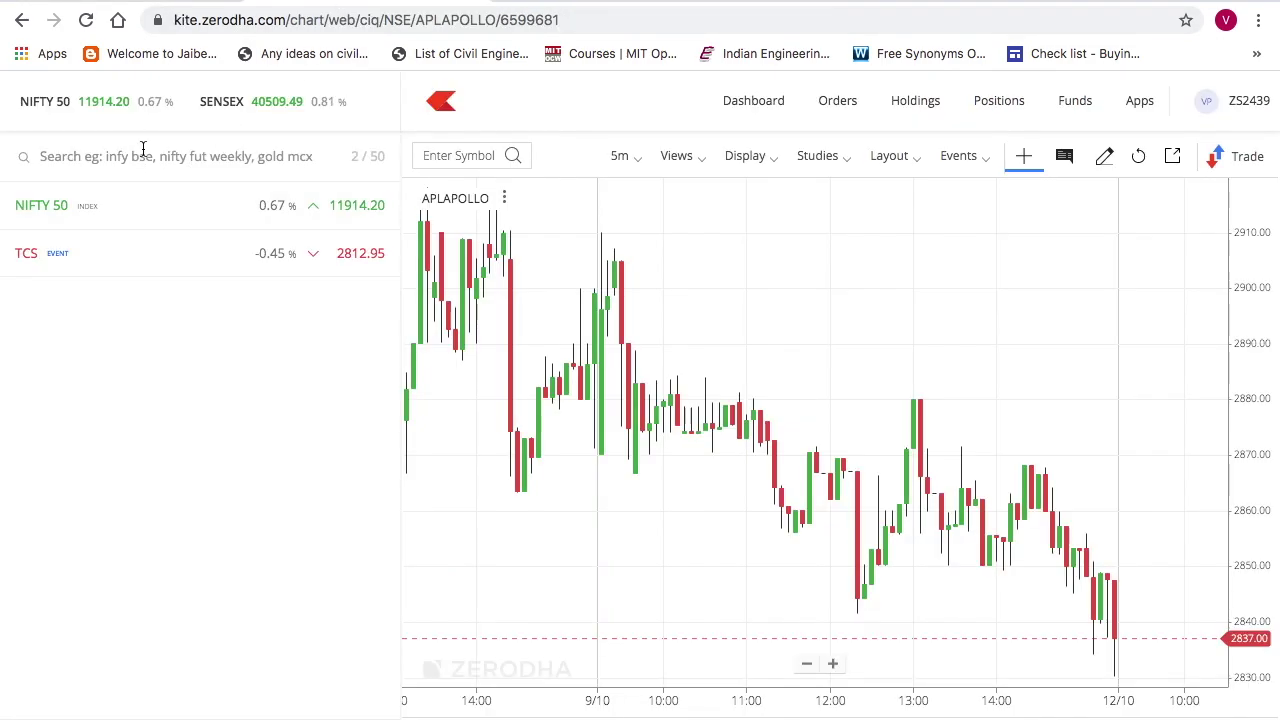
Step: In Kite, add the NSE listing of GSFC to the watchlist and open its chart
text(gsfc)
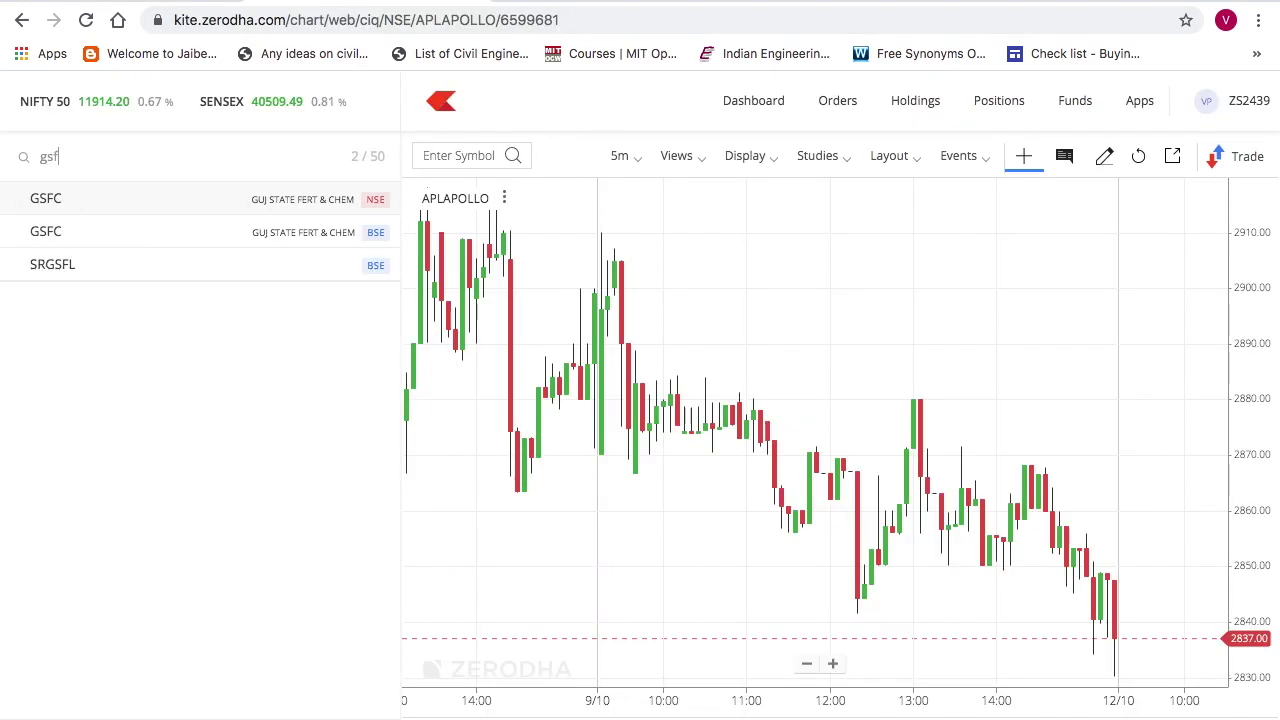
click(371, 198)
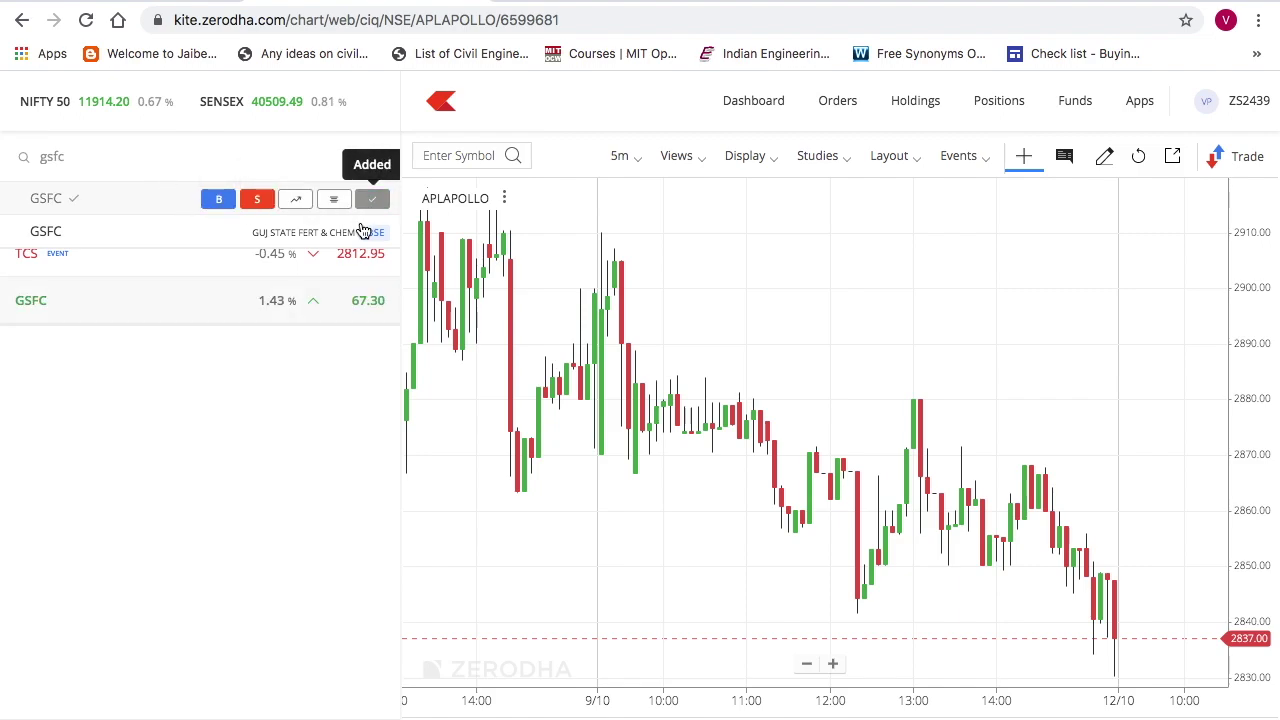
click(285, 307)
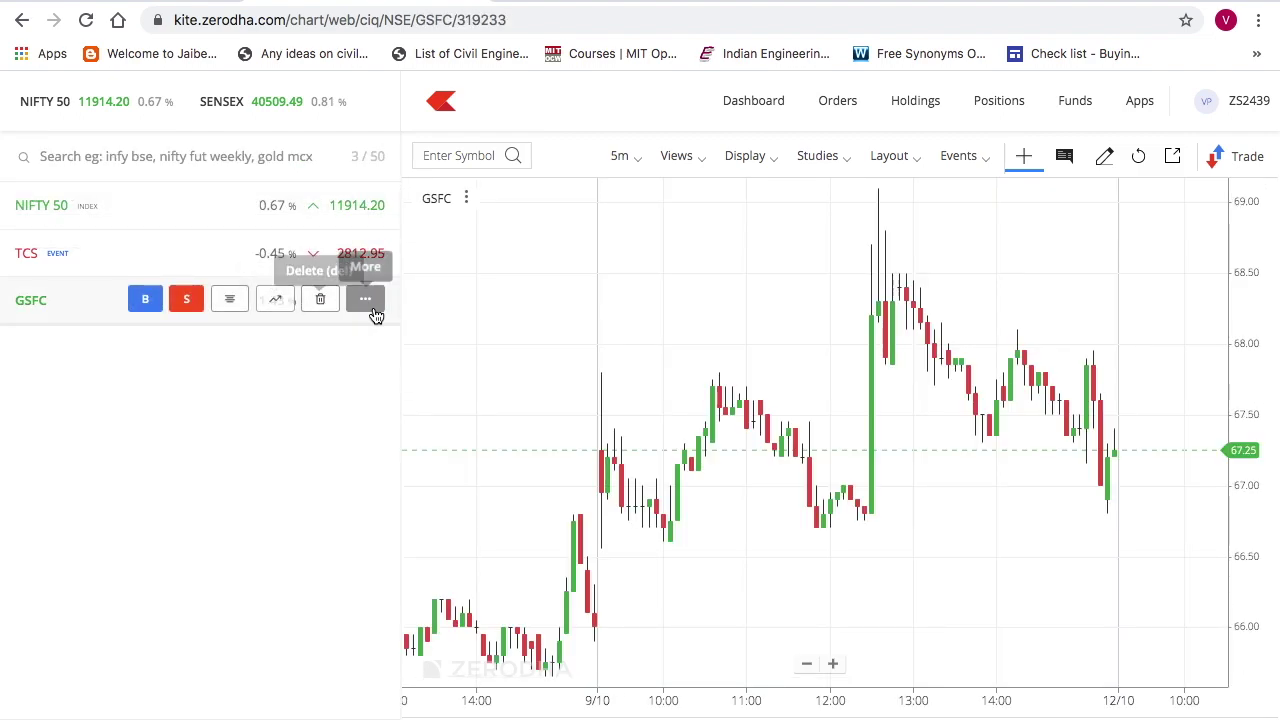
Step: Set the GSFC chart to the 5-minute interval and add the Pivot Points study
click(633, 160)
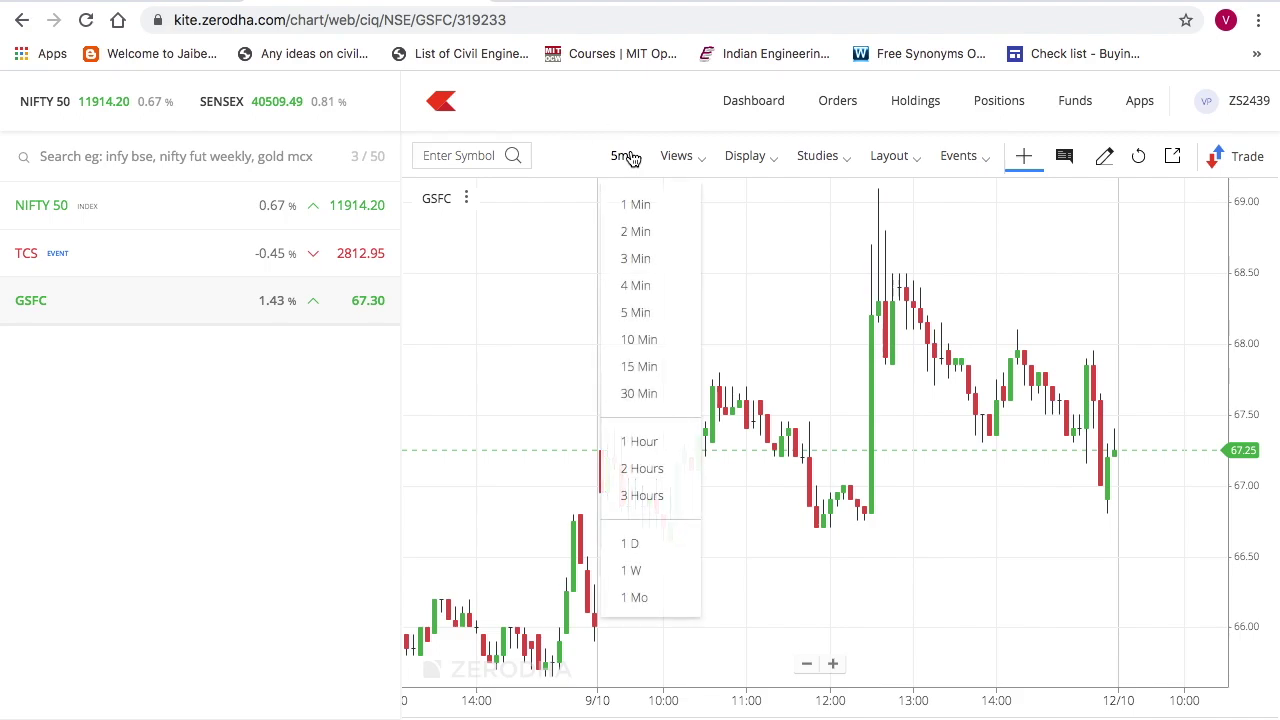
click(641, 314)
click(830, 158)
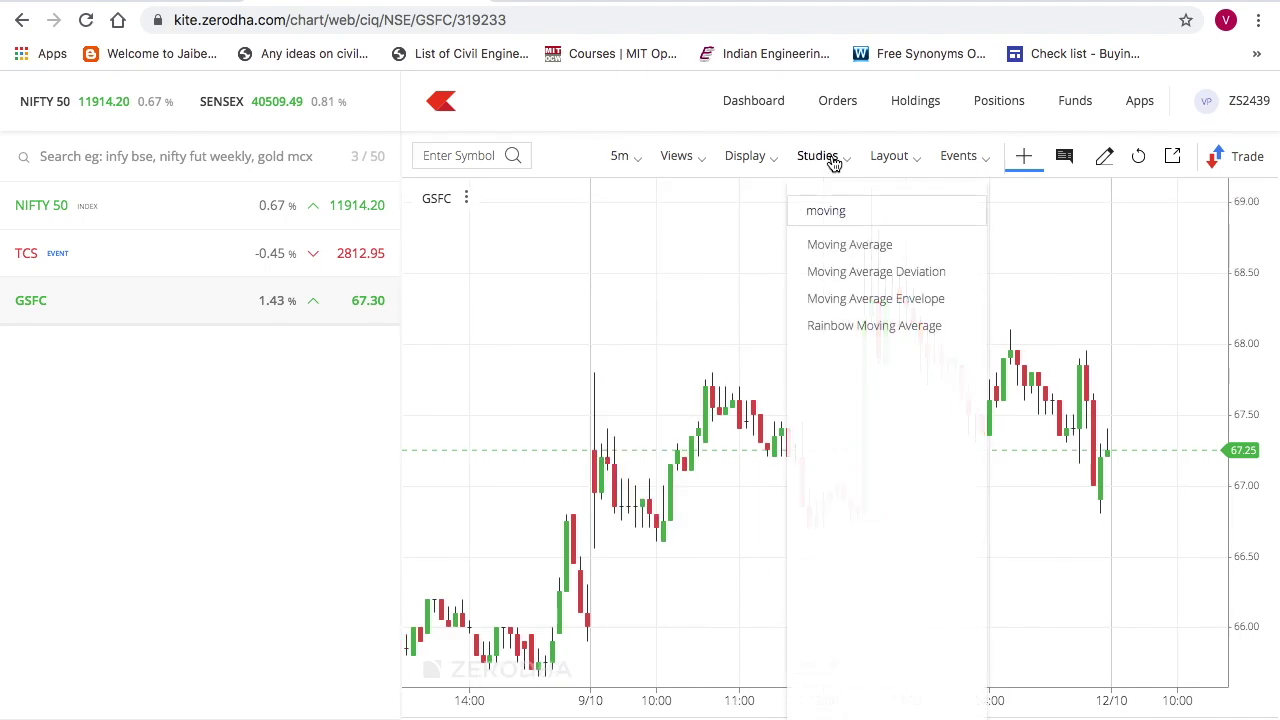
double_click(855, 212)
text(pivot)
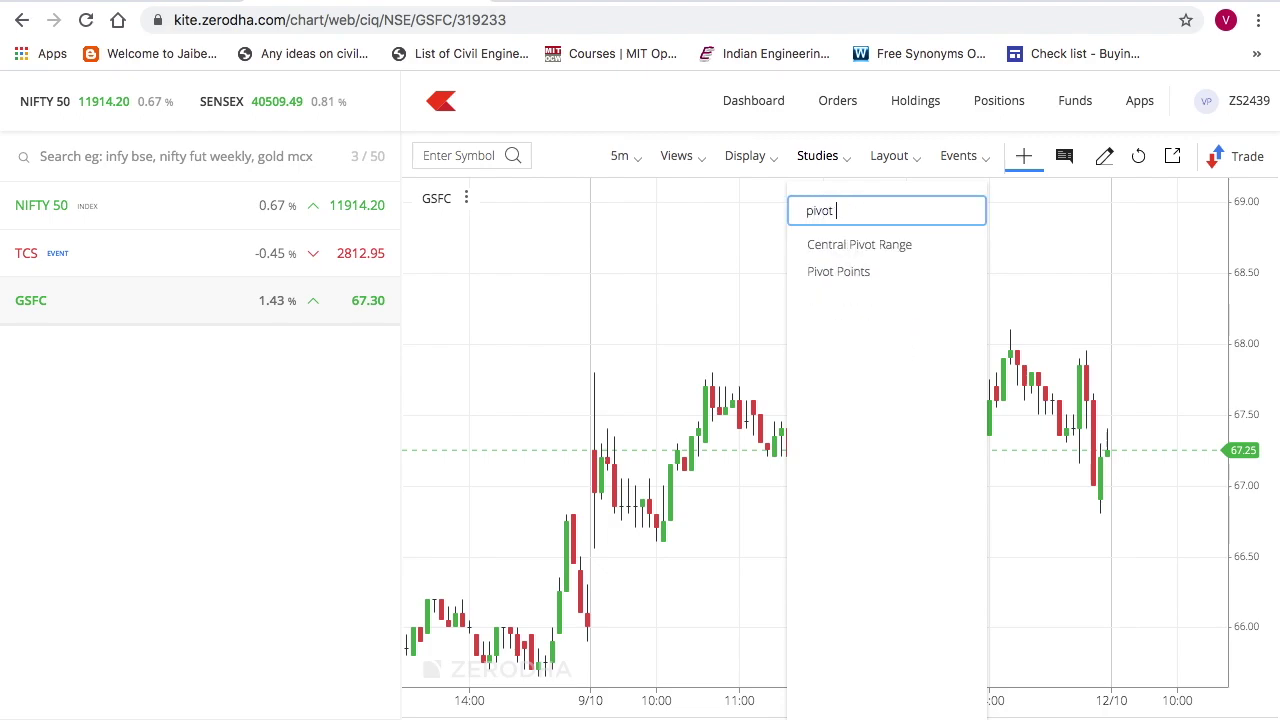
click(855, 272)
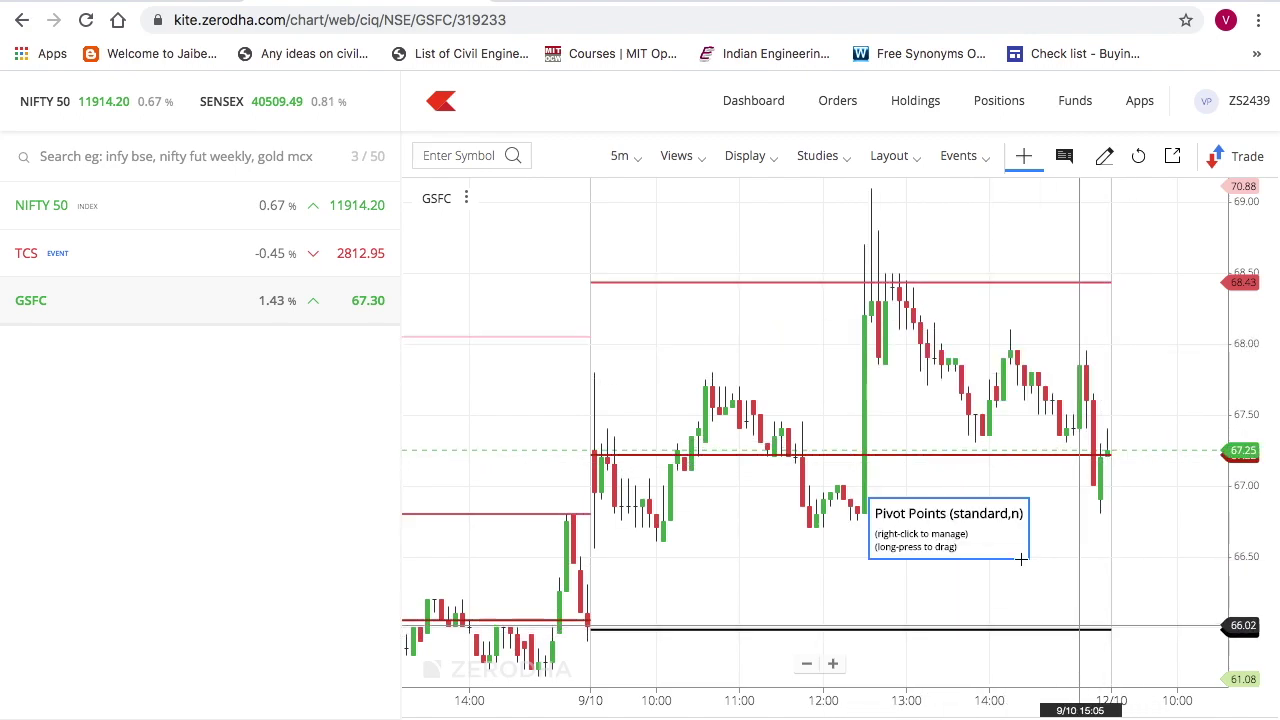
Step: Examine GSFC's price action against the pivot levels over several days, rescaling the price axis to show the outer levels
scroll(937, 484, down, 6)
scroll(937, 484, down, 2)
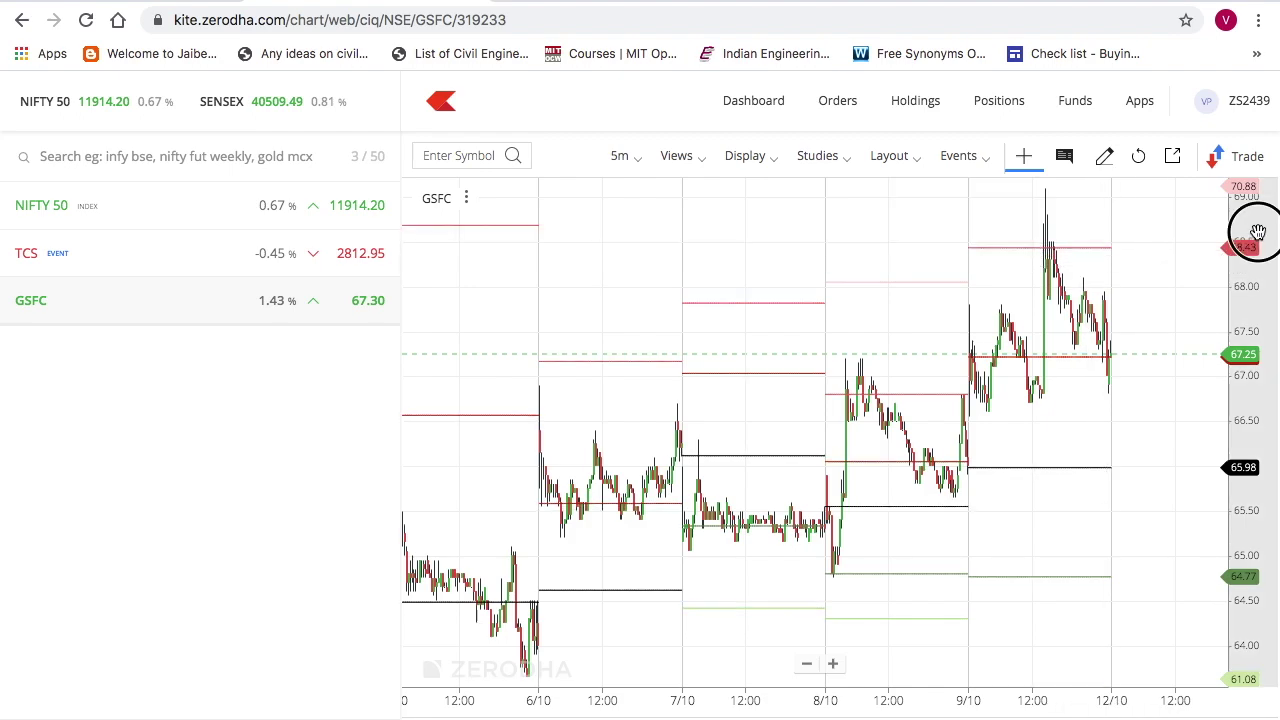
drag(1250, 248, 1249, 371)
drag(1246, 226, 1251, 314)
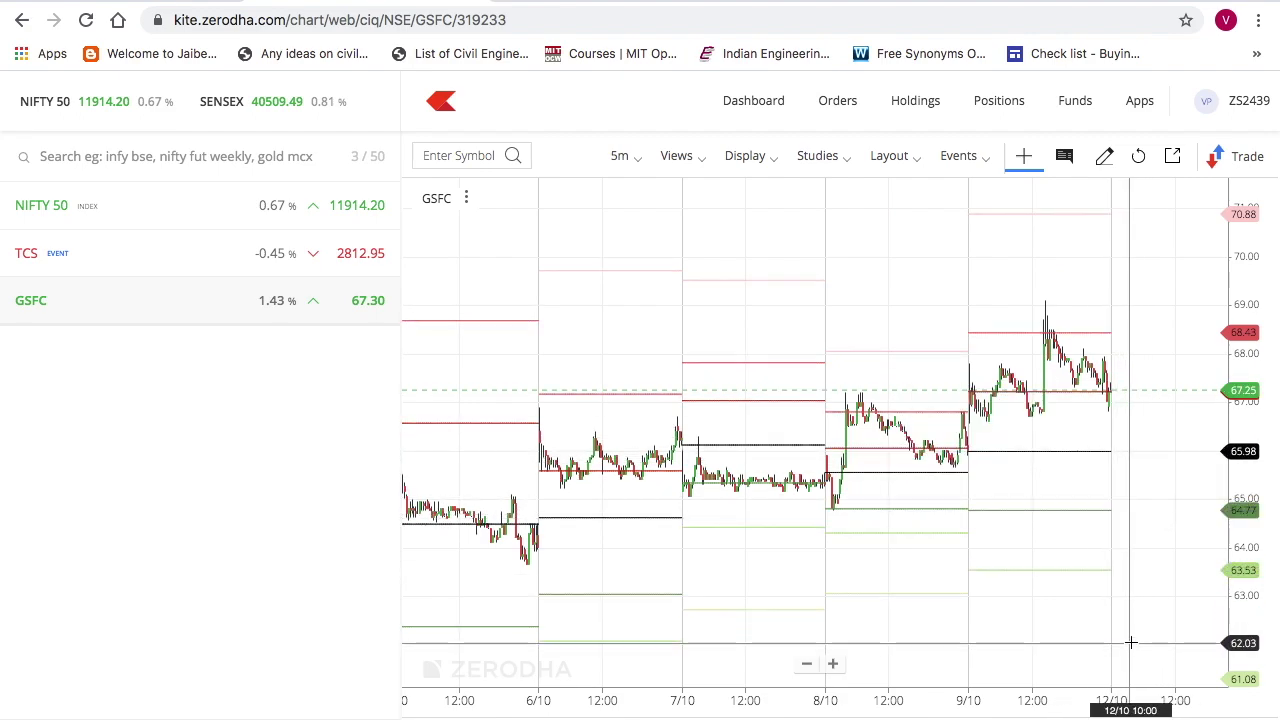
scroll(1130, 418, up, 4)
scroll(1130, 418, up, 2)
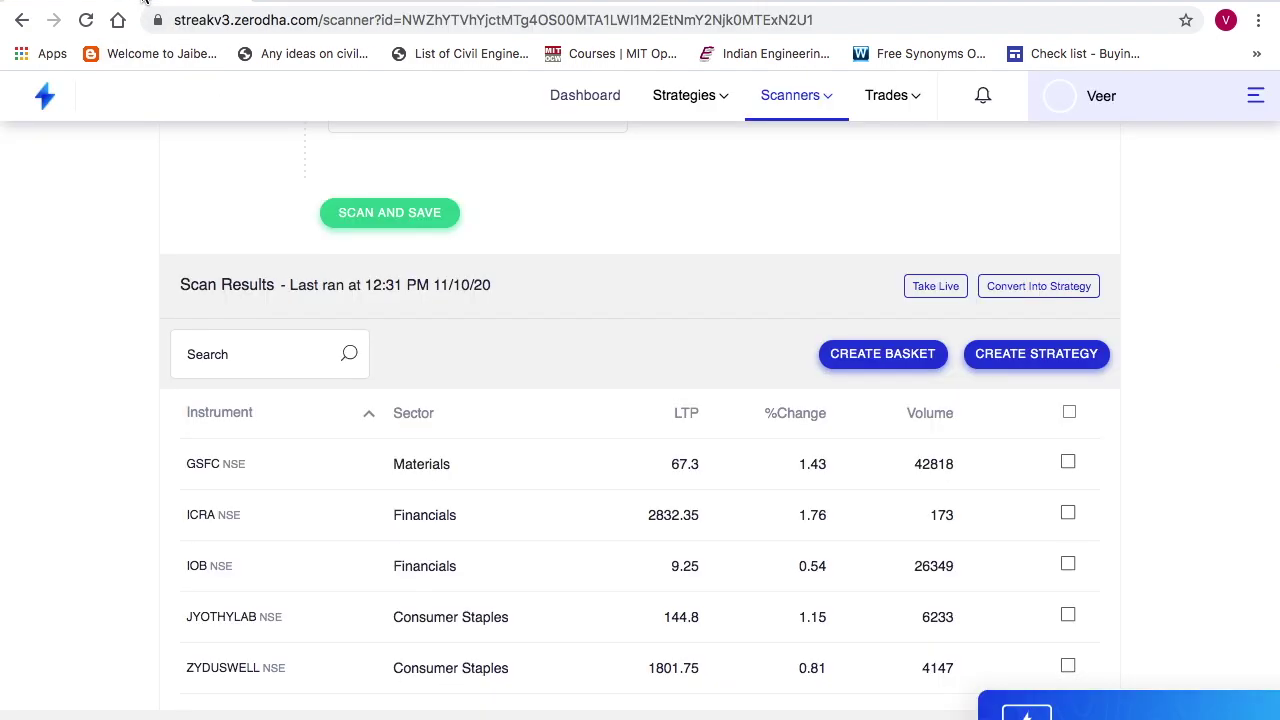
Step: Return to the Streak scanner and review the scan results, including the trade actions offered for GSFC
scroll(72, 643, up, 5)
scroll(72, 643, down, 4)
scroll(72, 645, down, 1)
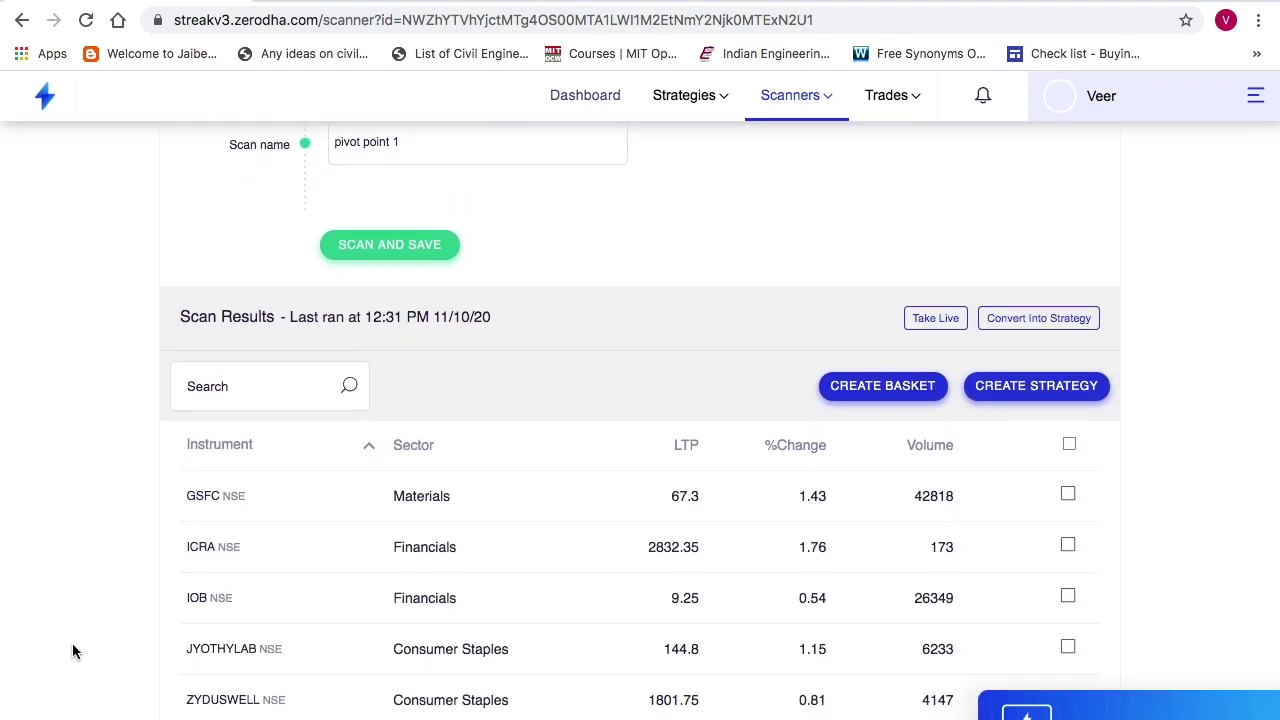
mouse_move(545, 505)
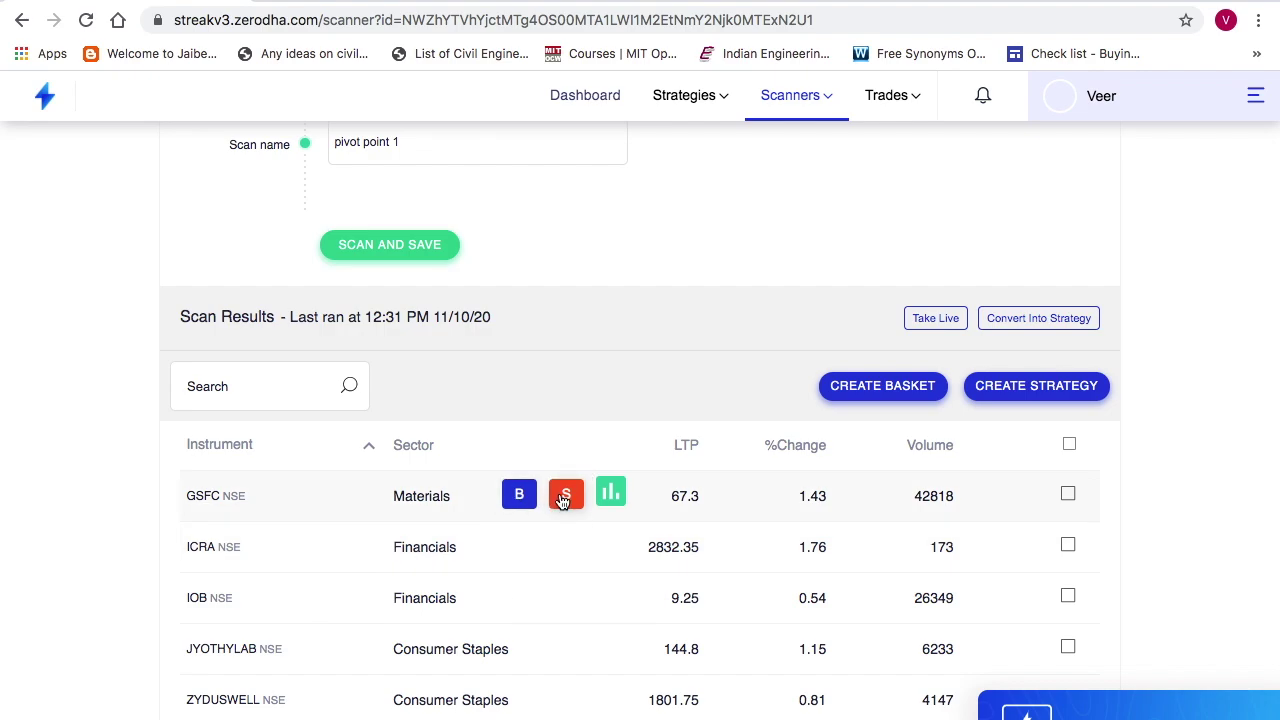
Step: Change the scan's time frame to 15 Minutes and remove its existing pivot point condition
scroll(581, 309, up, 4)
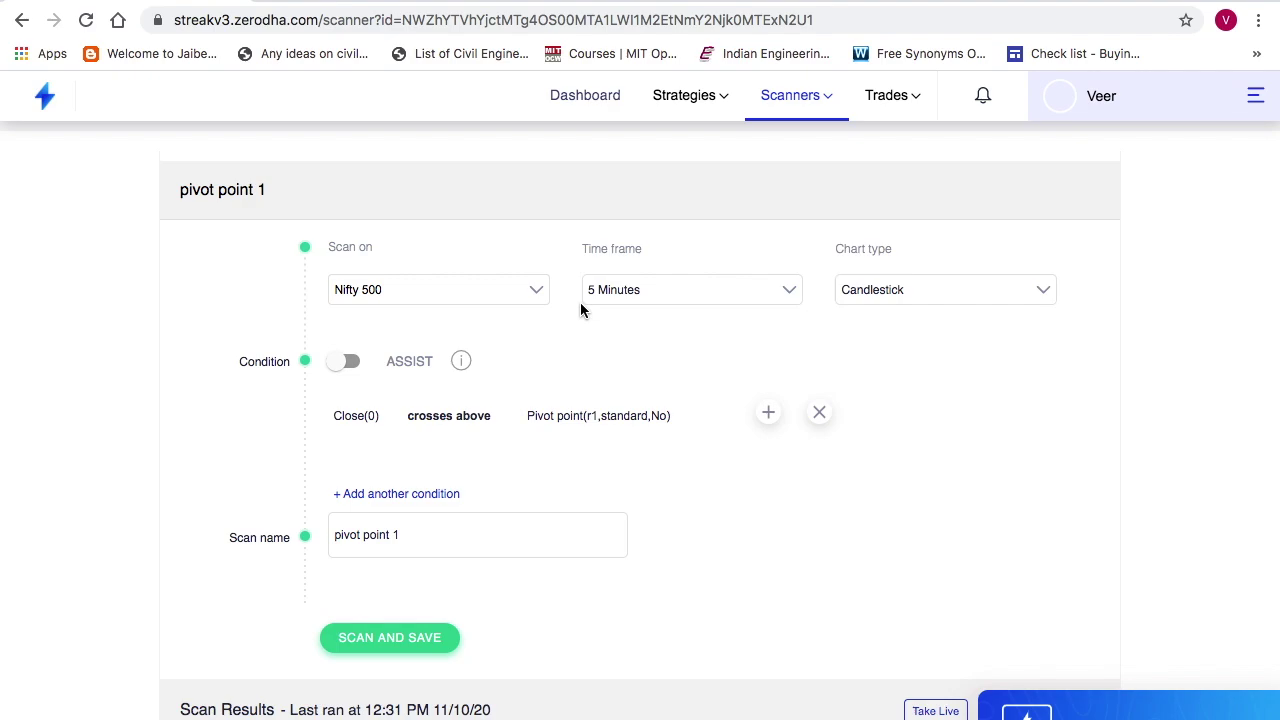
click(690, 294)
click(631, 528)
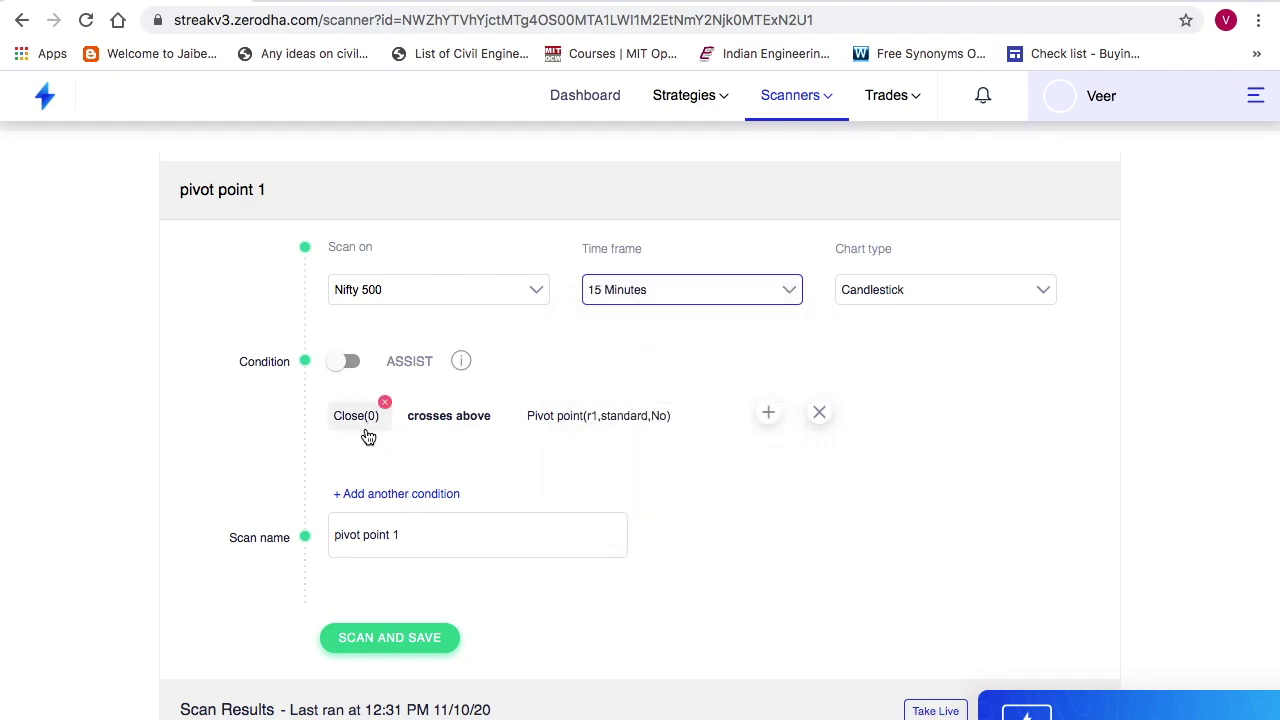
click(819, 414)
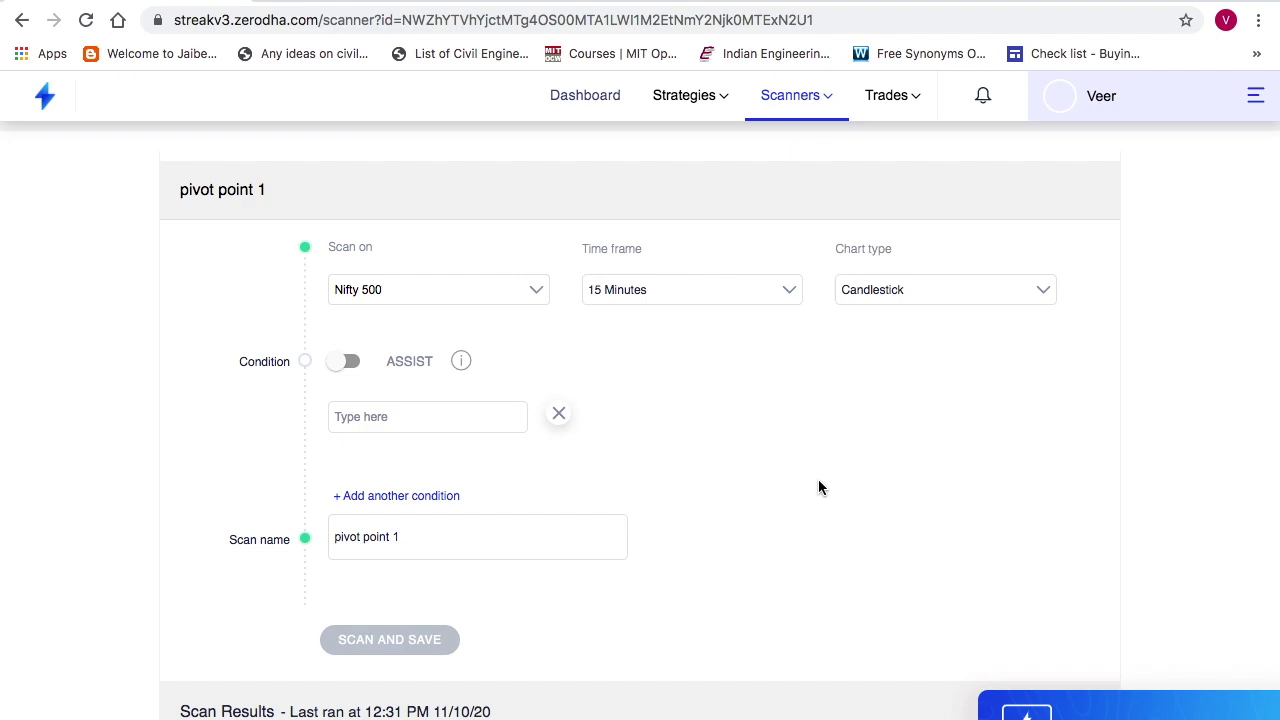
Step: Begin a new condition with the Close price at offset 0 and the crosses below comparator
click(427, 416)
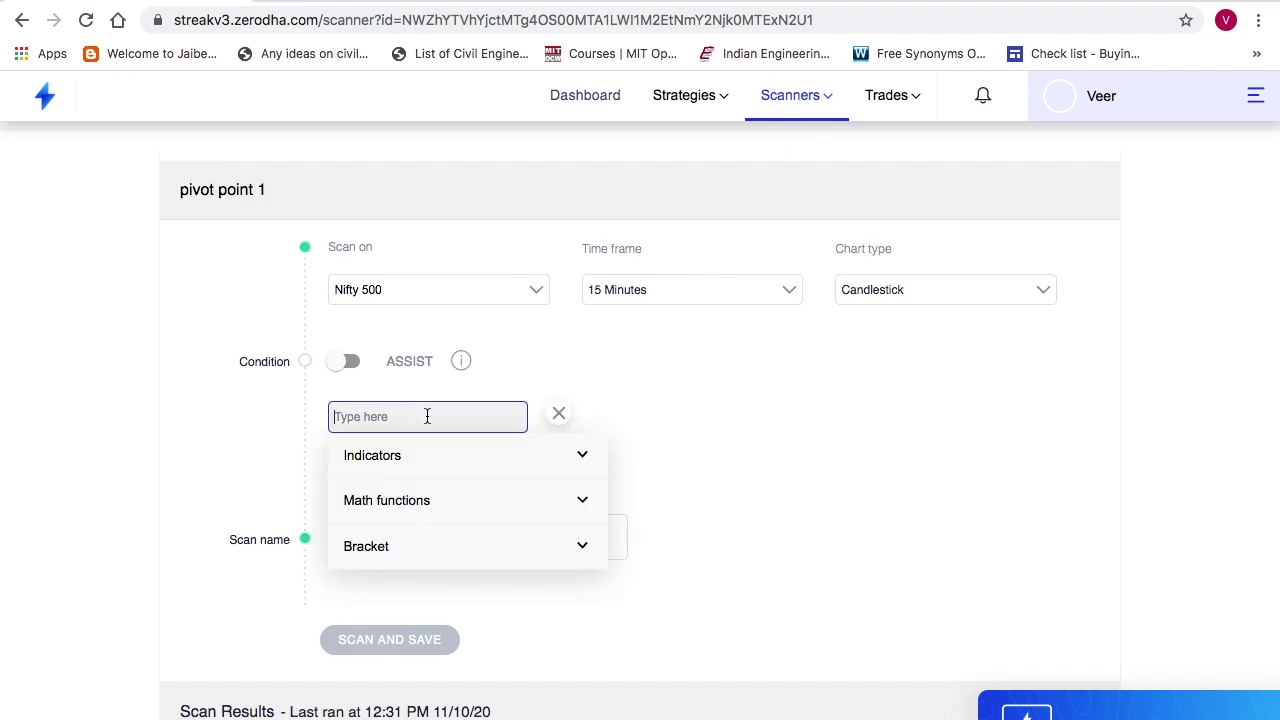
text(close)
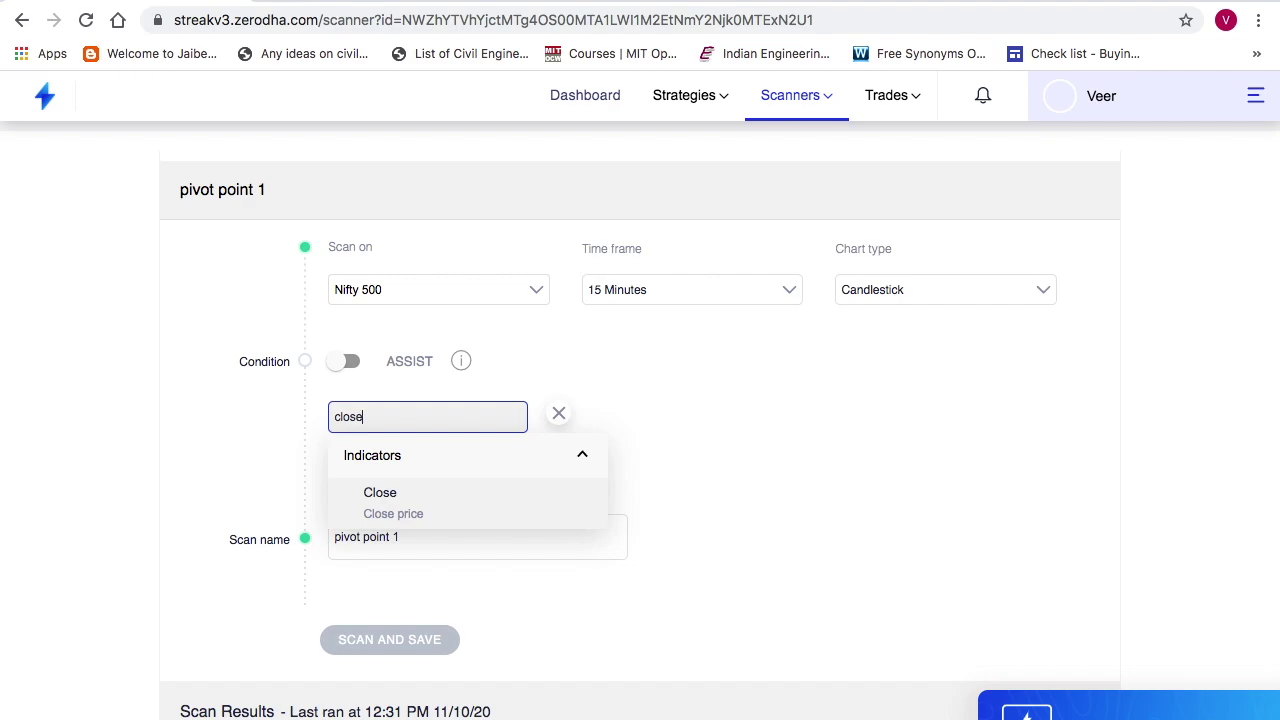
click(446, 495)
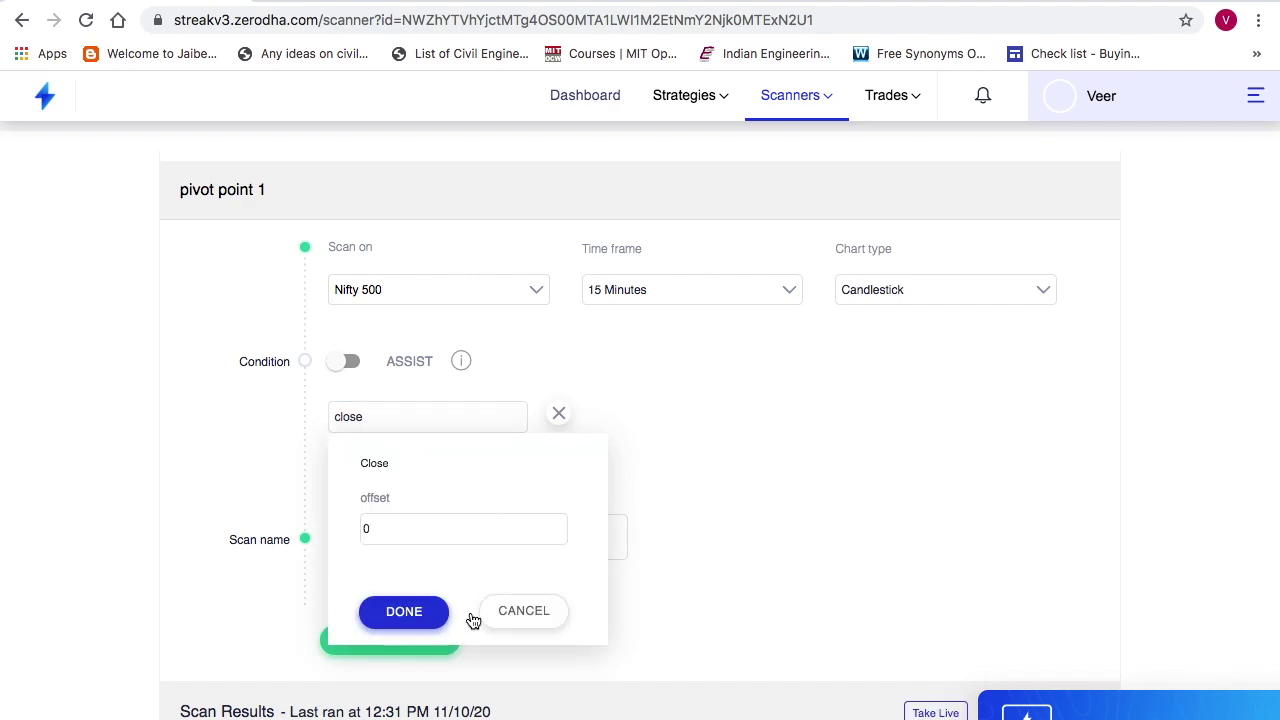
click(415, 614)
click(423, 413)
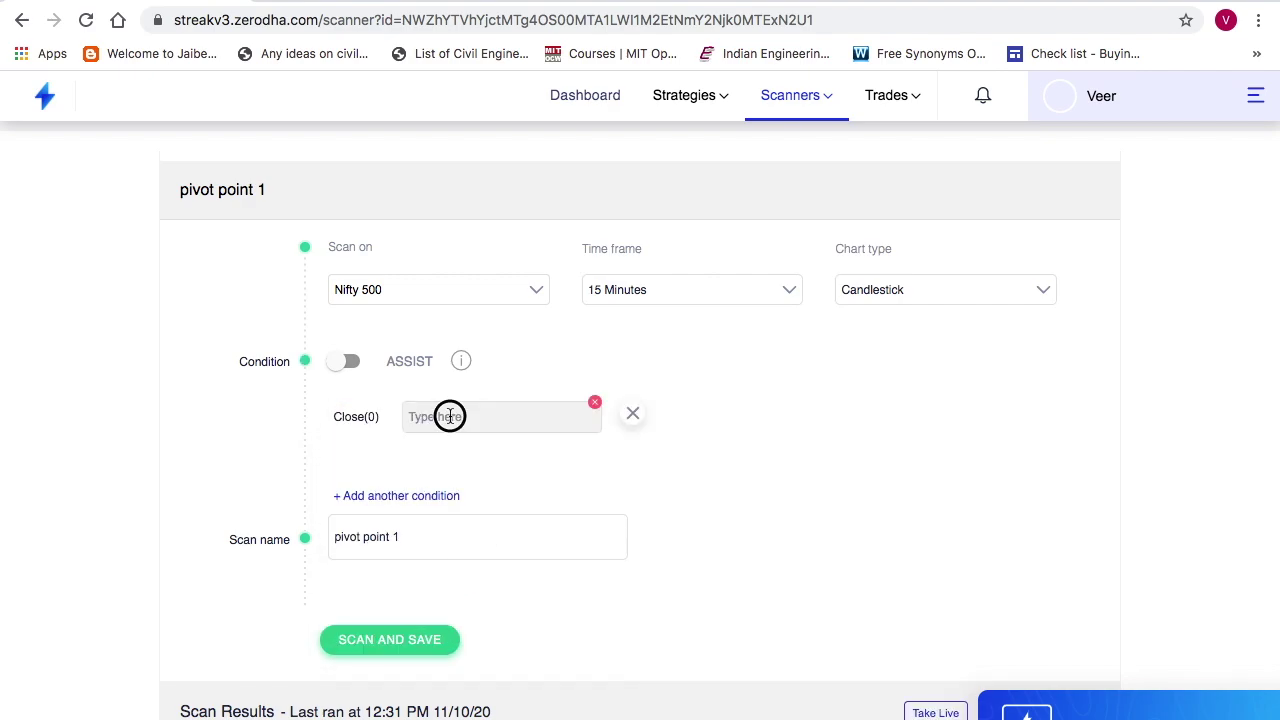
click(450, 416)
text(cro)
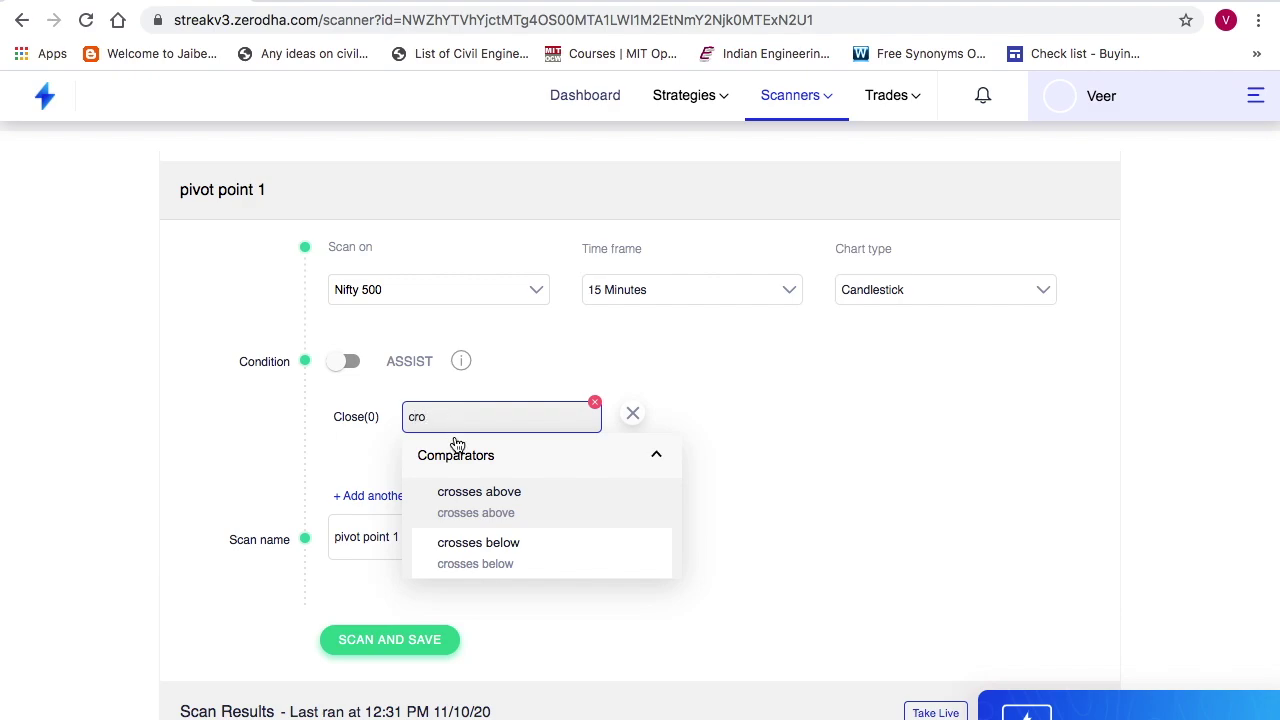
click(500, 552)
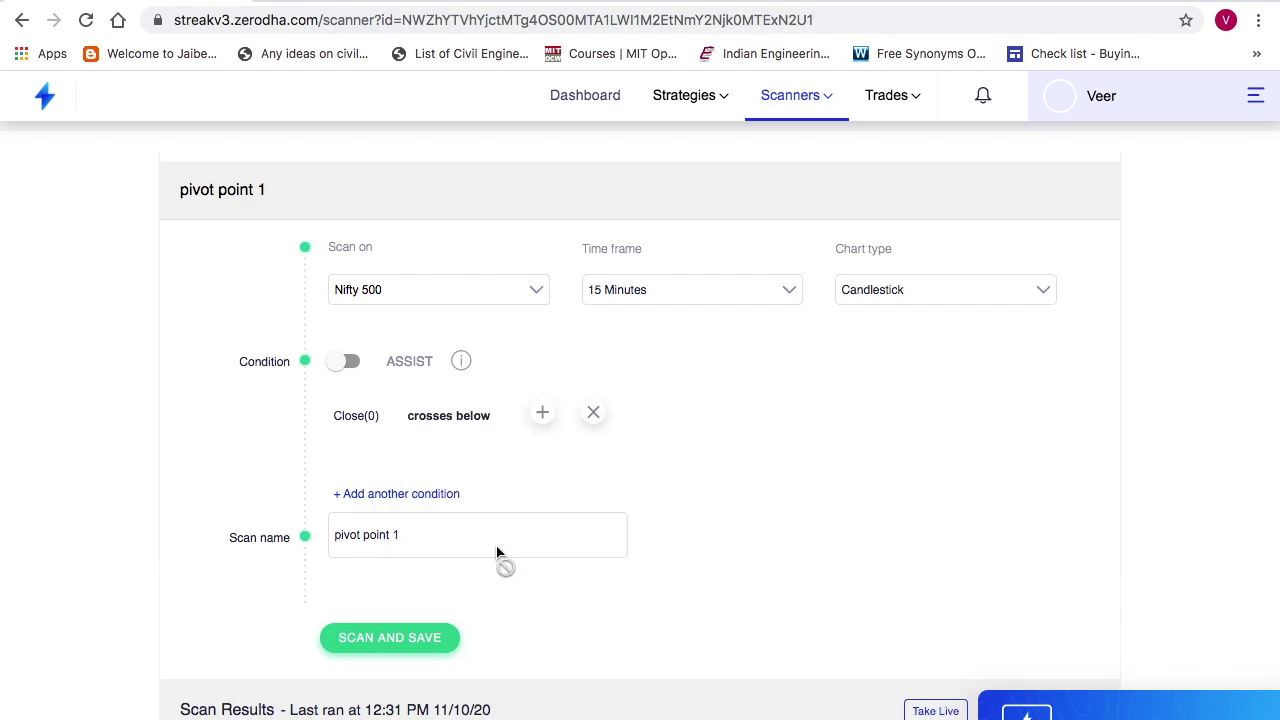
Step: Complete the crosses below condition with the Pivot points indicator, using signal s2, type standard and continuous No
click(540, 413)
click(547, 416)
text(pivo)
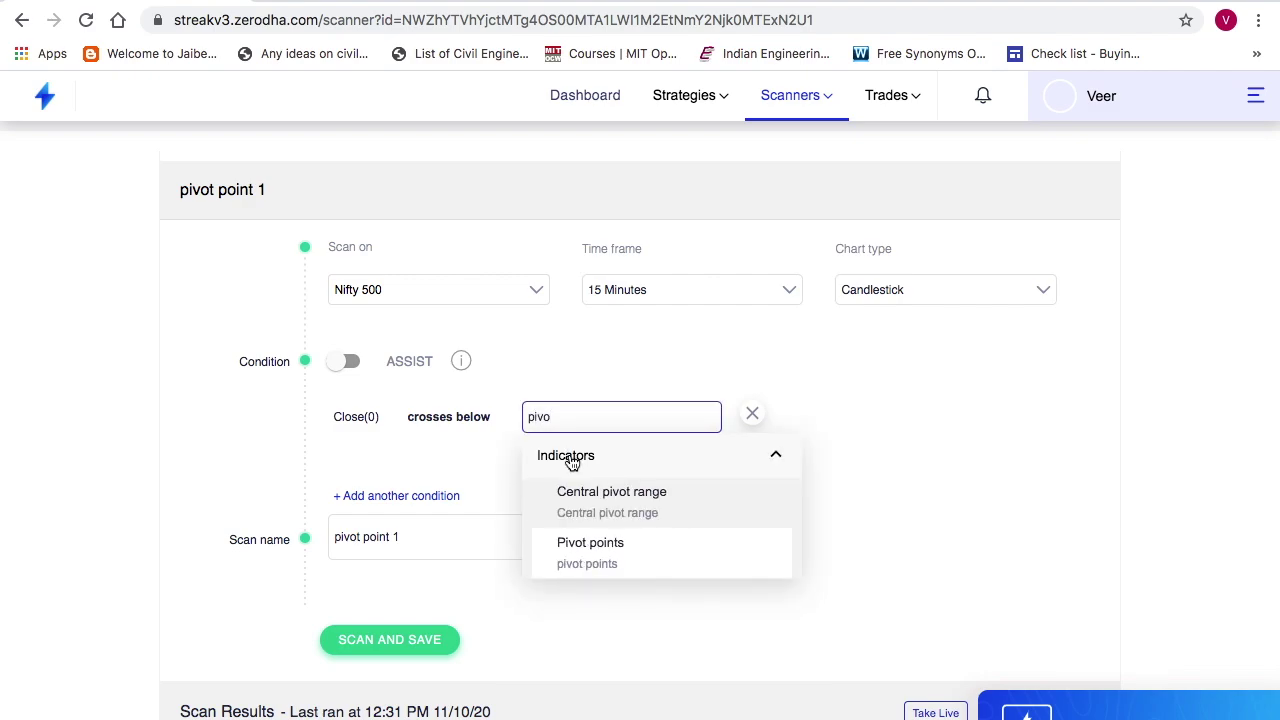
click(596, 549)
click(593, 525)
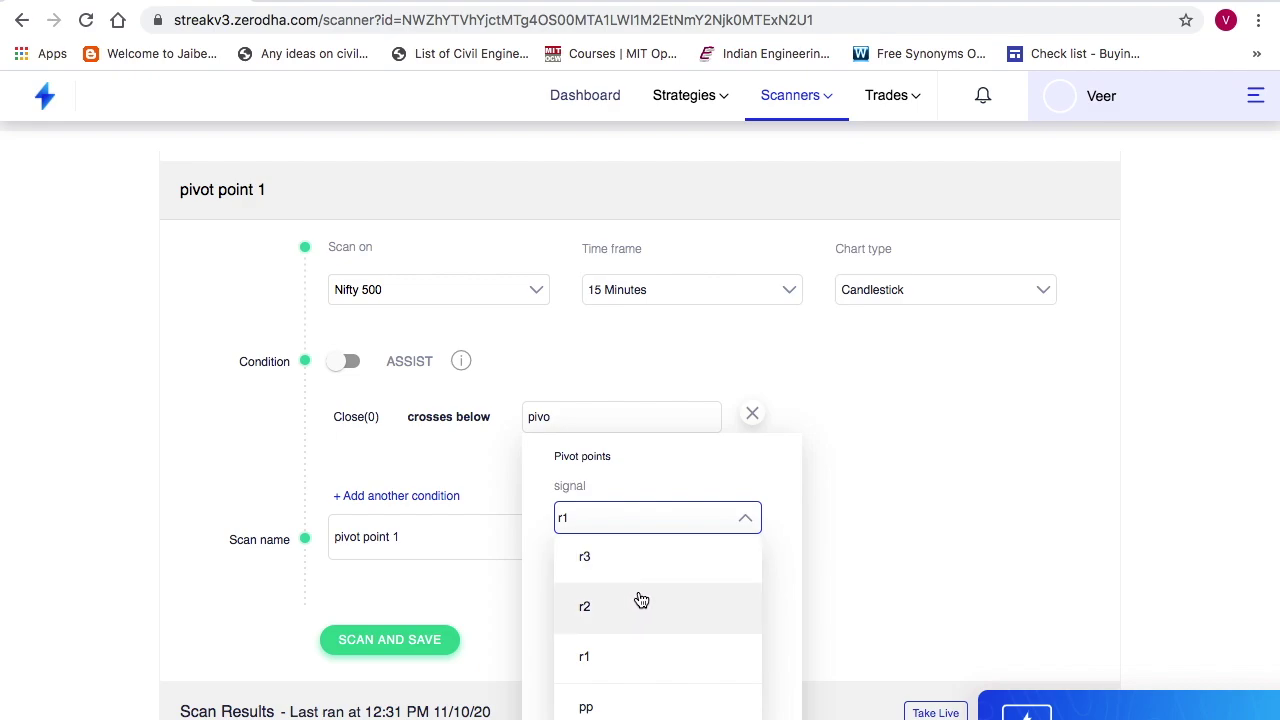
scroll(636, 600, down, 3)
click(617, 664)
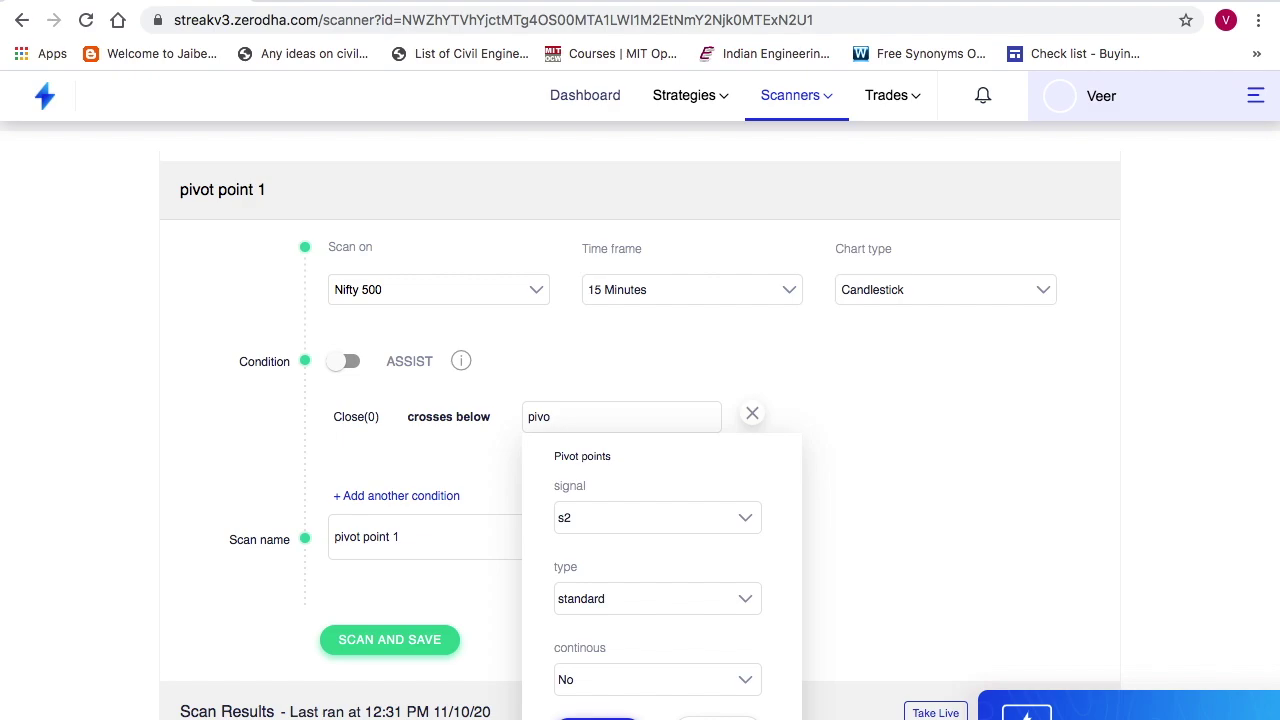
click(600, 716)
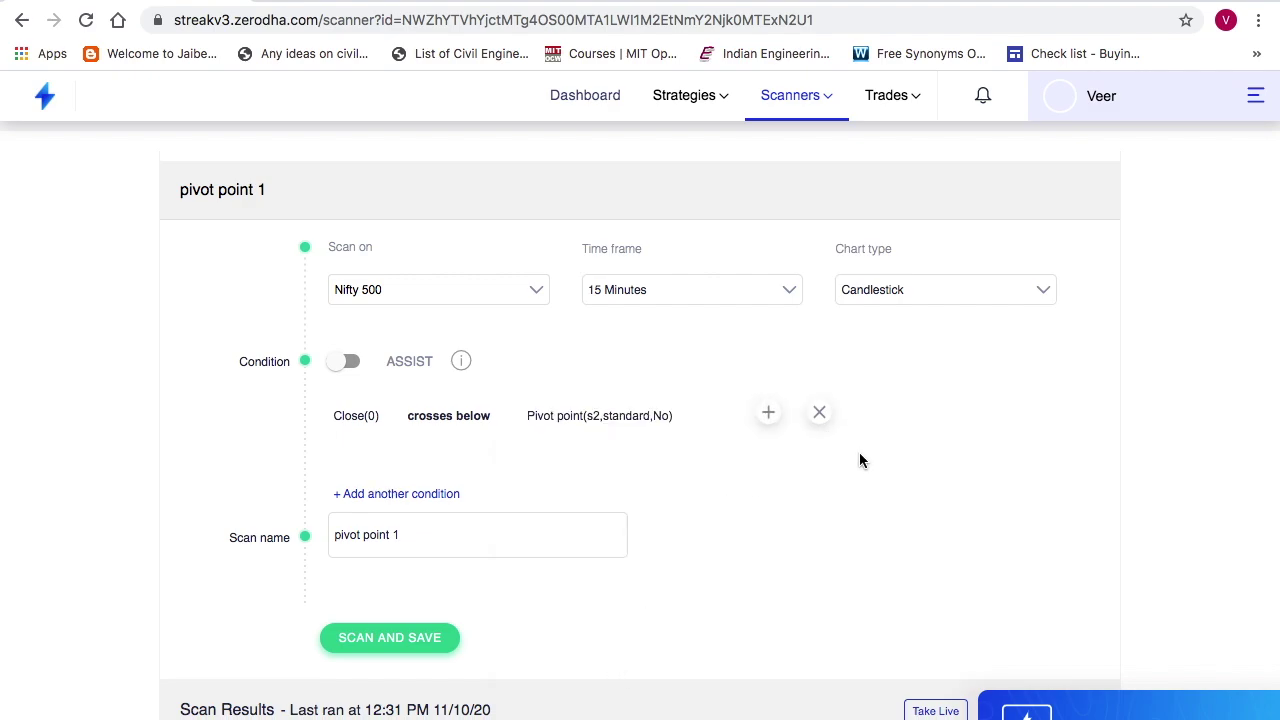
Step: Add a second condition joined by "and", with the Close price at offset 0 and the lower than comparator
click(383, 494)
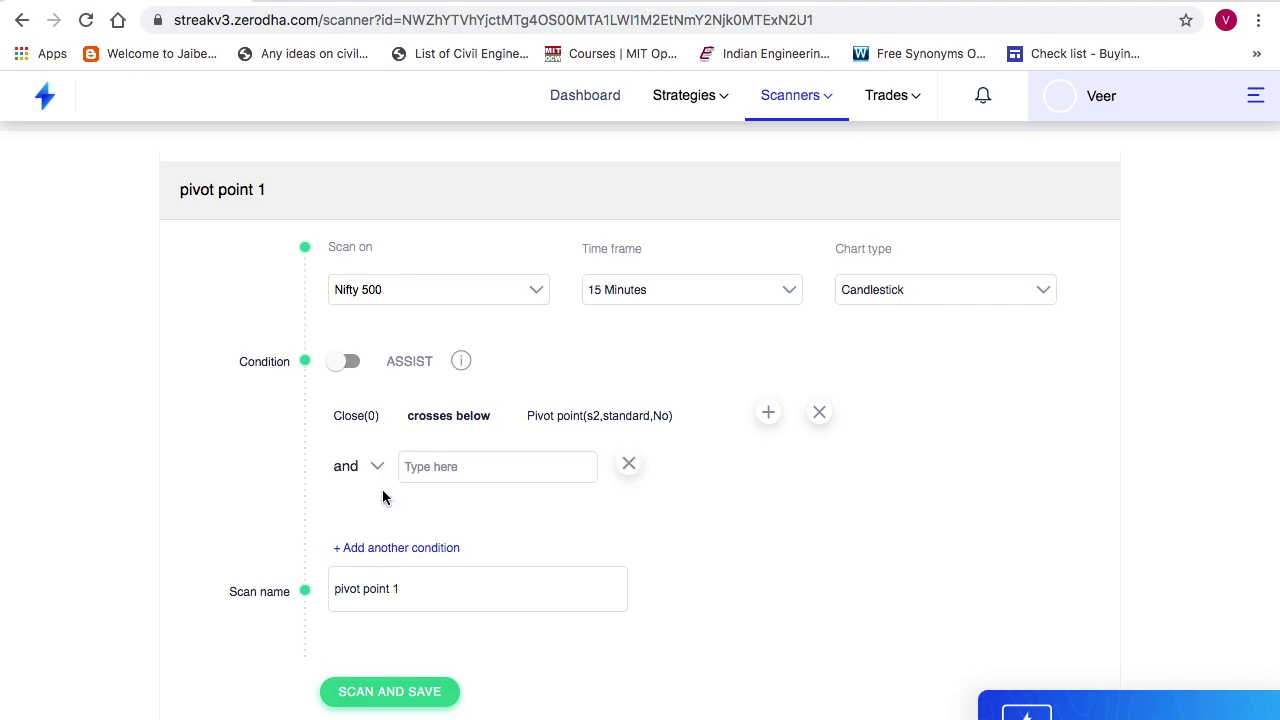
click(477, 466)
text(close)
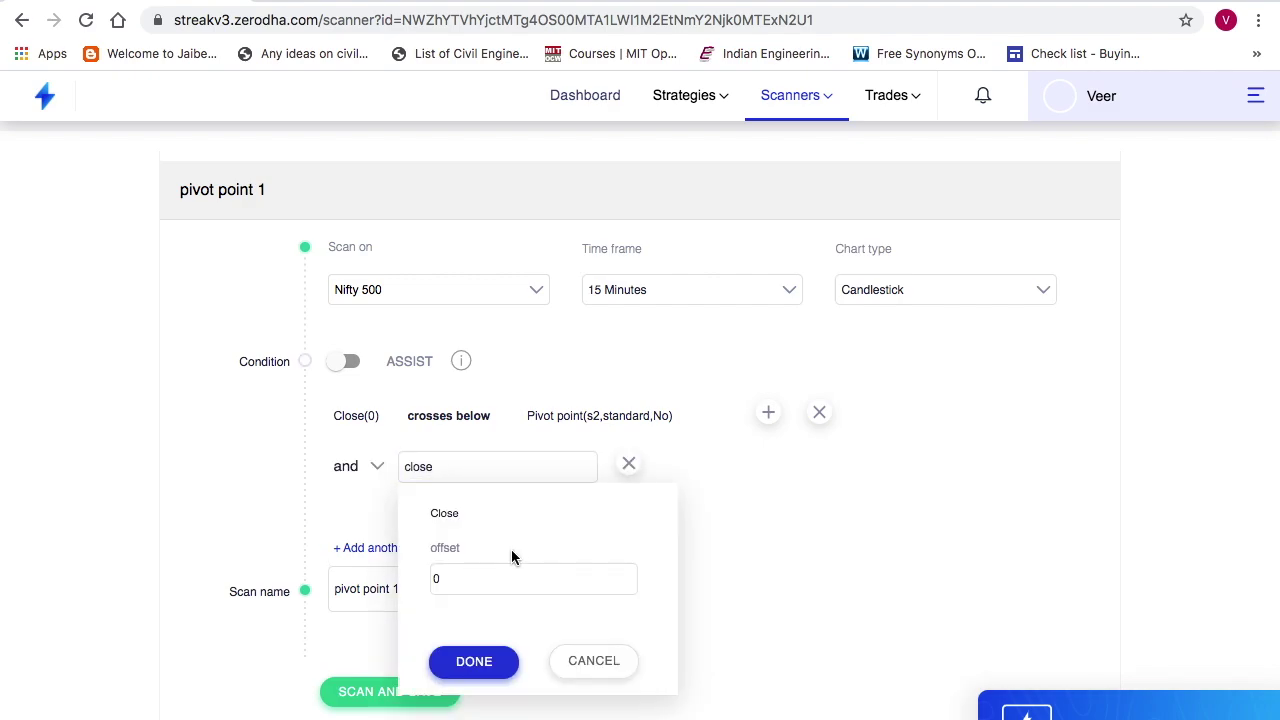
click(474, 661)
click(496, 466)
click(543, 466)
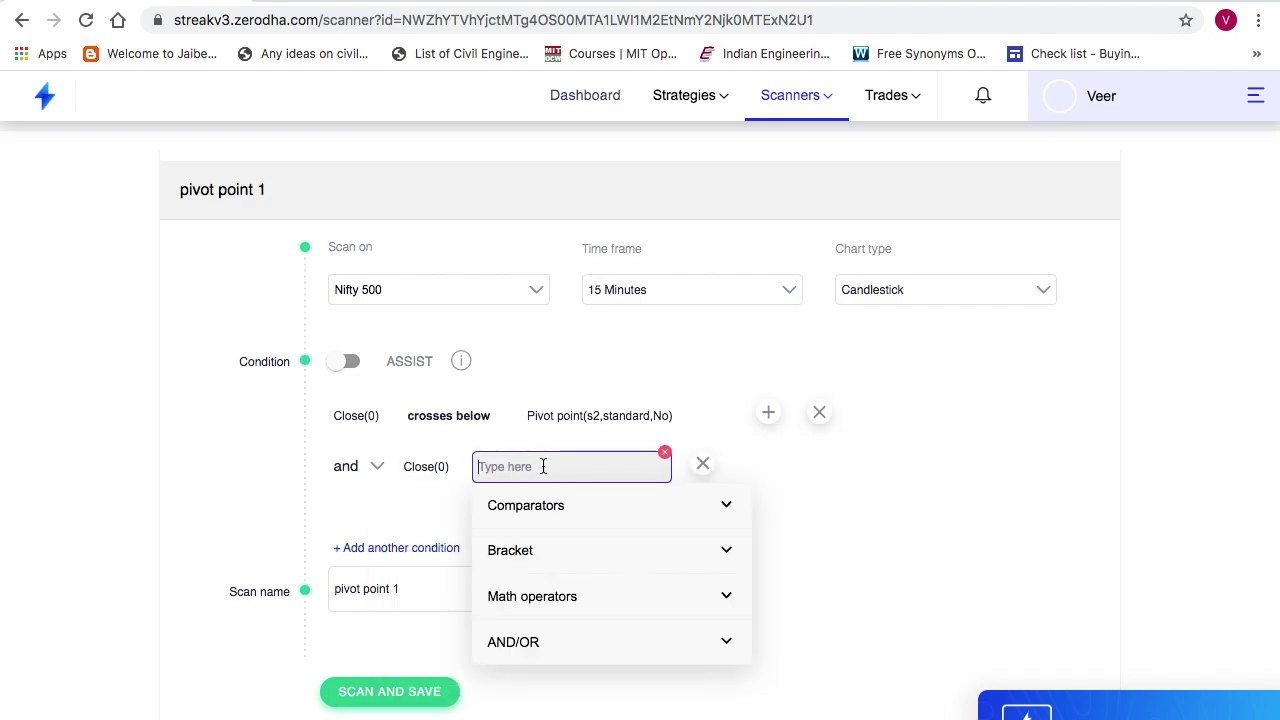
text(low)
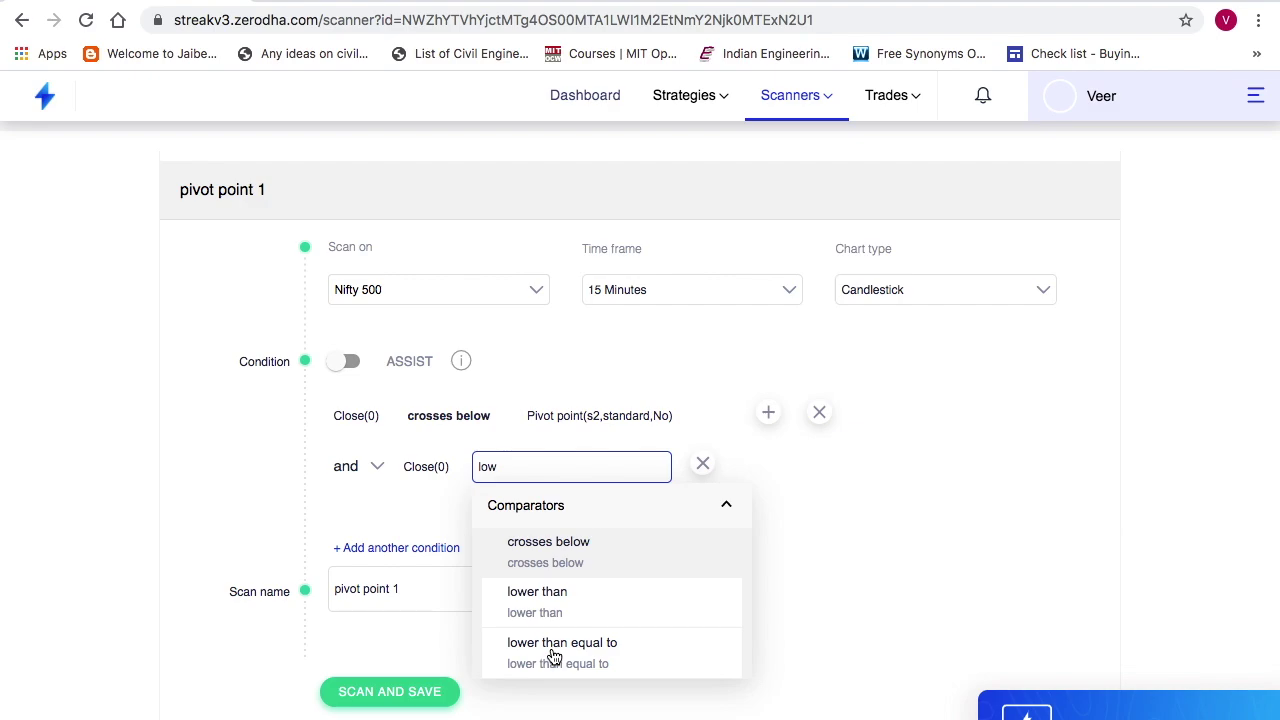
click(541, 608)
click(586, 461)
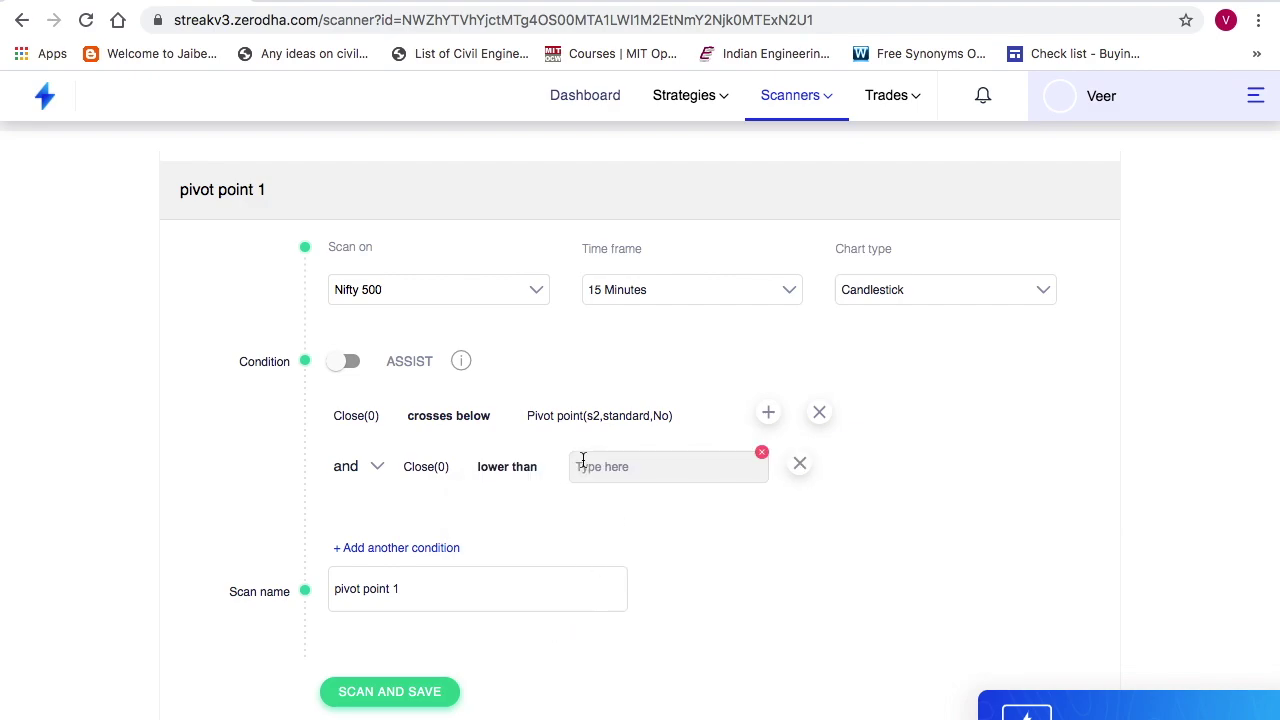
Step: Complete the second condition with an EMA of close, period 200 and offset 0, and run and save the scan
click(612, 468)
text(e)
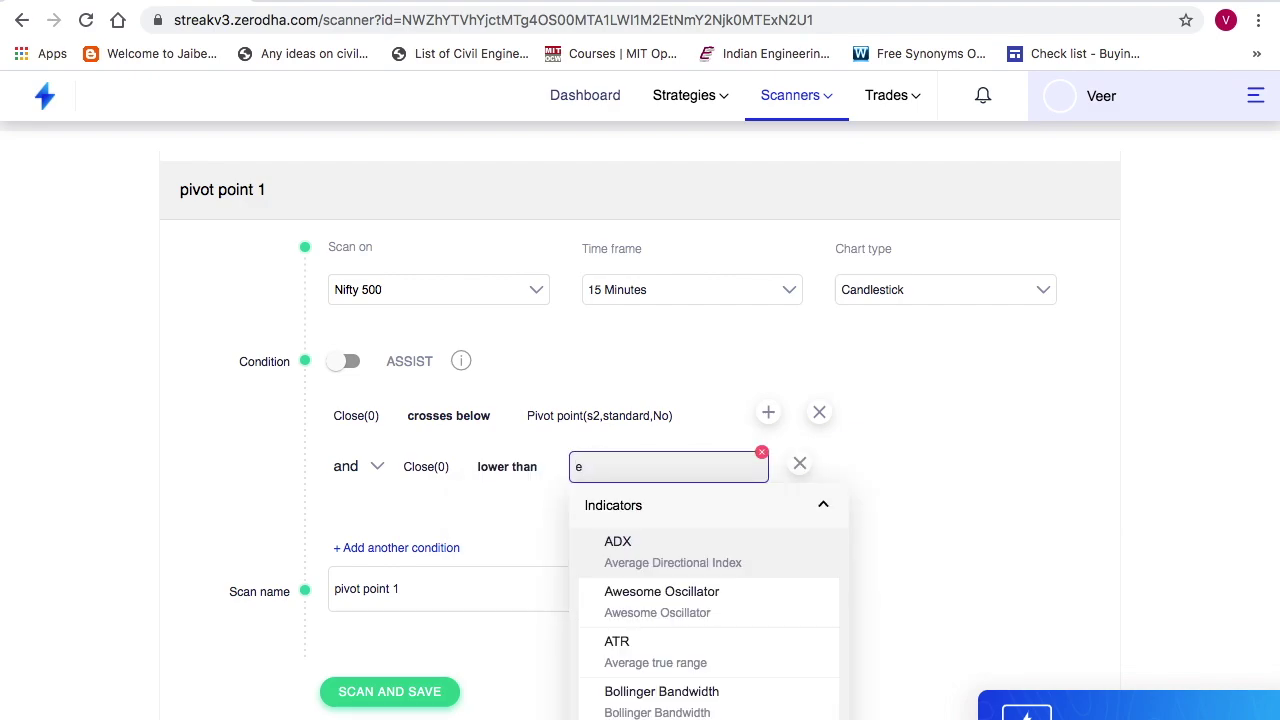
text(ma)
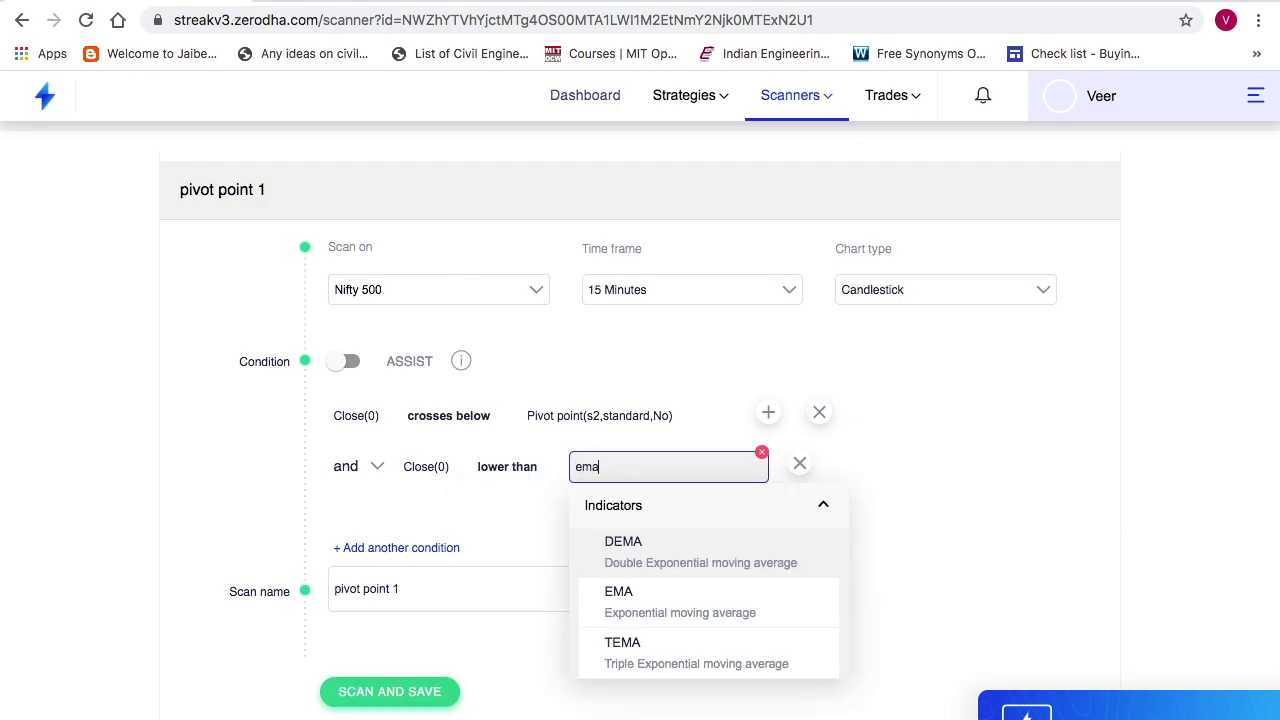
click(633, 600)
click(627, 655)
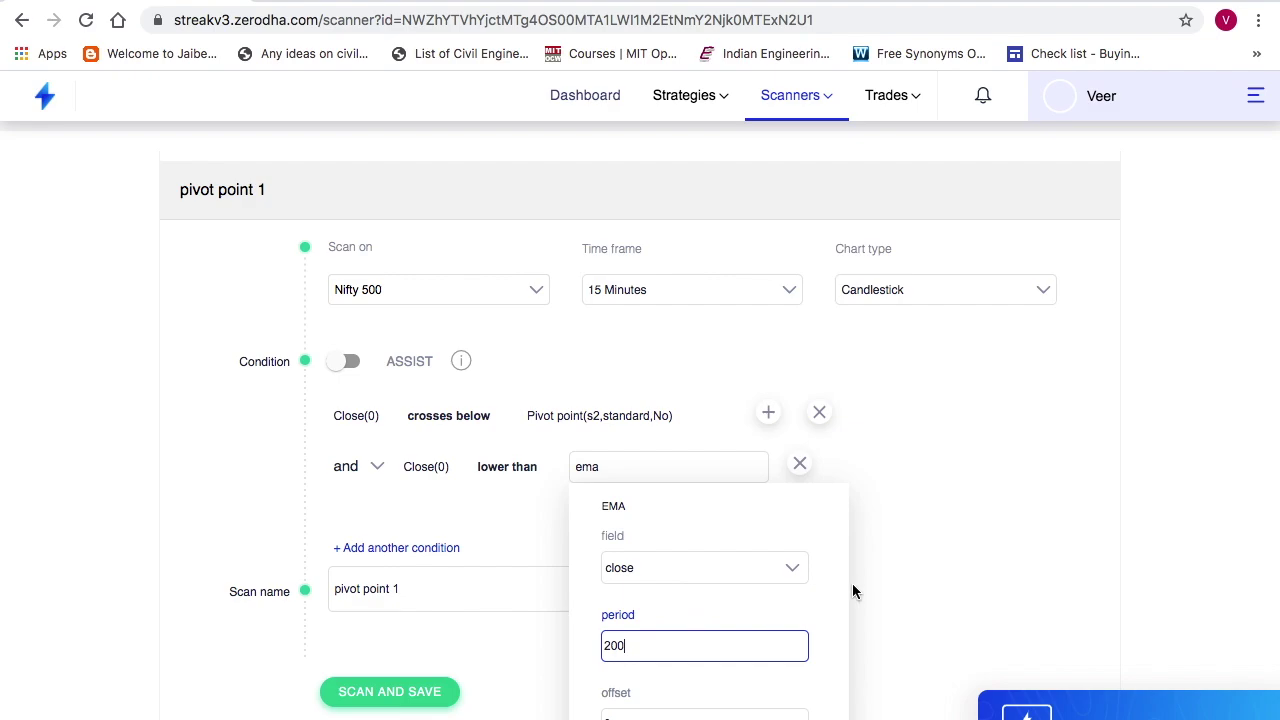
scroll(831, 605, down, 3)
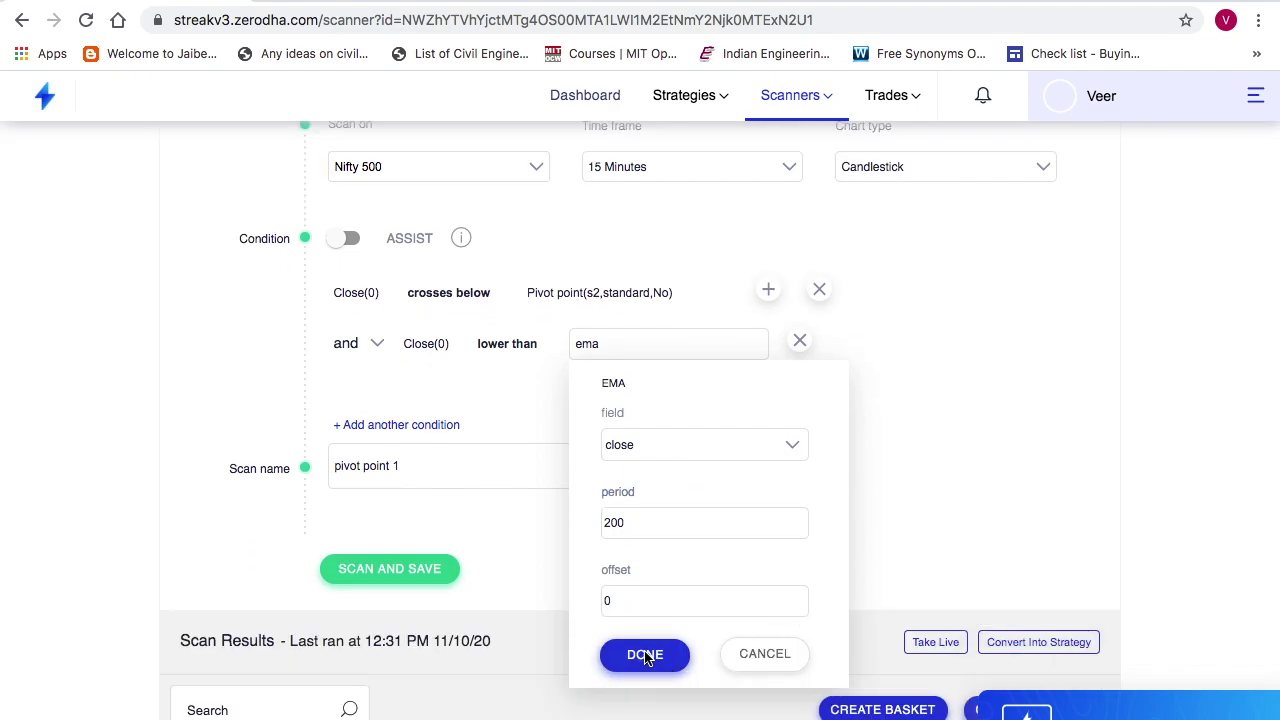
click(645, 651)
scroll(818, 670, up, 3)
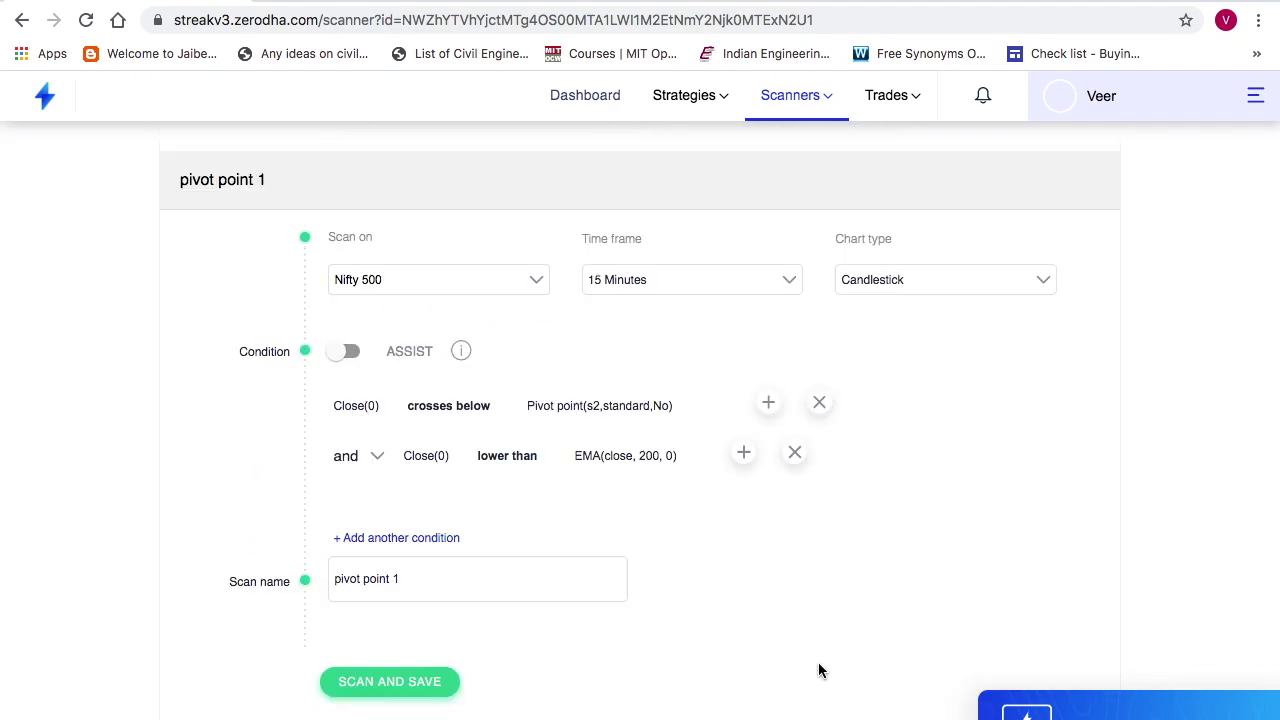
click(401, 688)
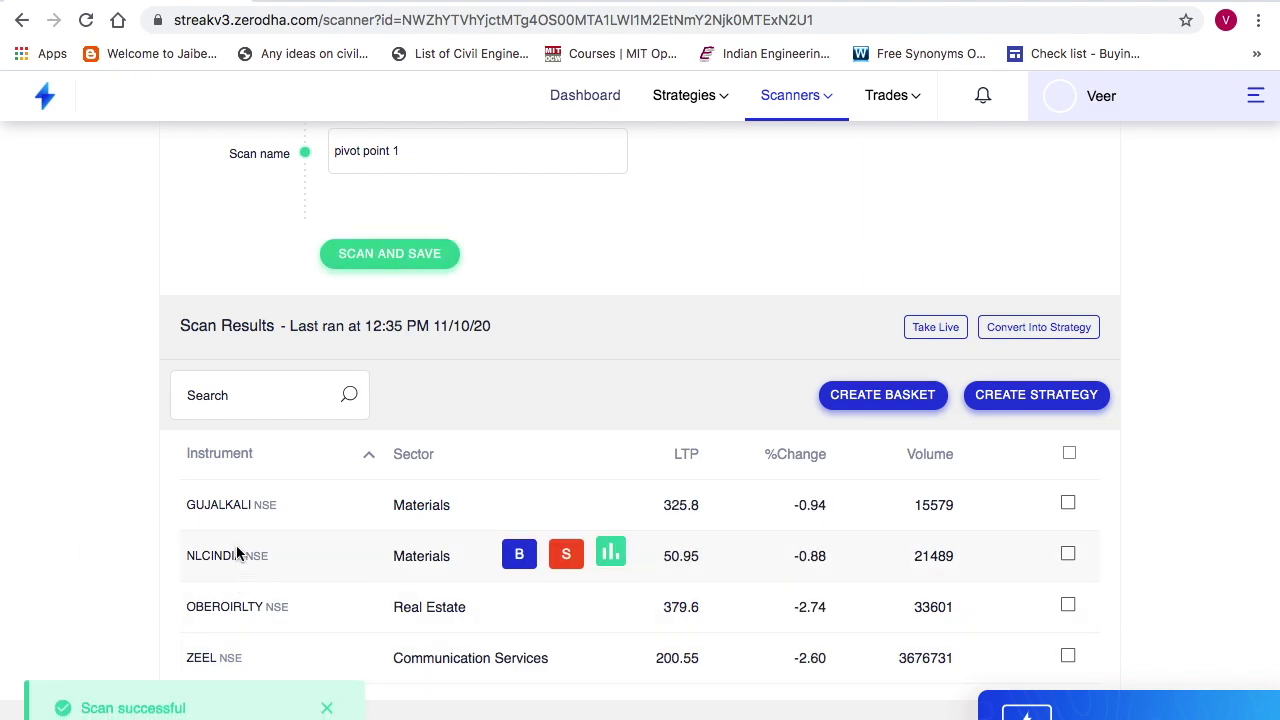
Step: Switch to Kite, add the NSE listing of GUJALKALI to the watchlist, and open its chart with a 15-minute interval
mouse_move(200, 520)
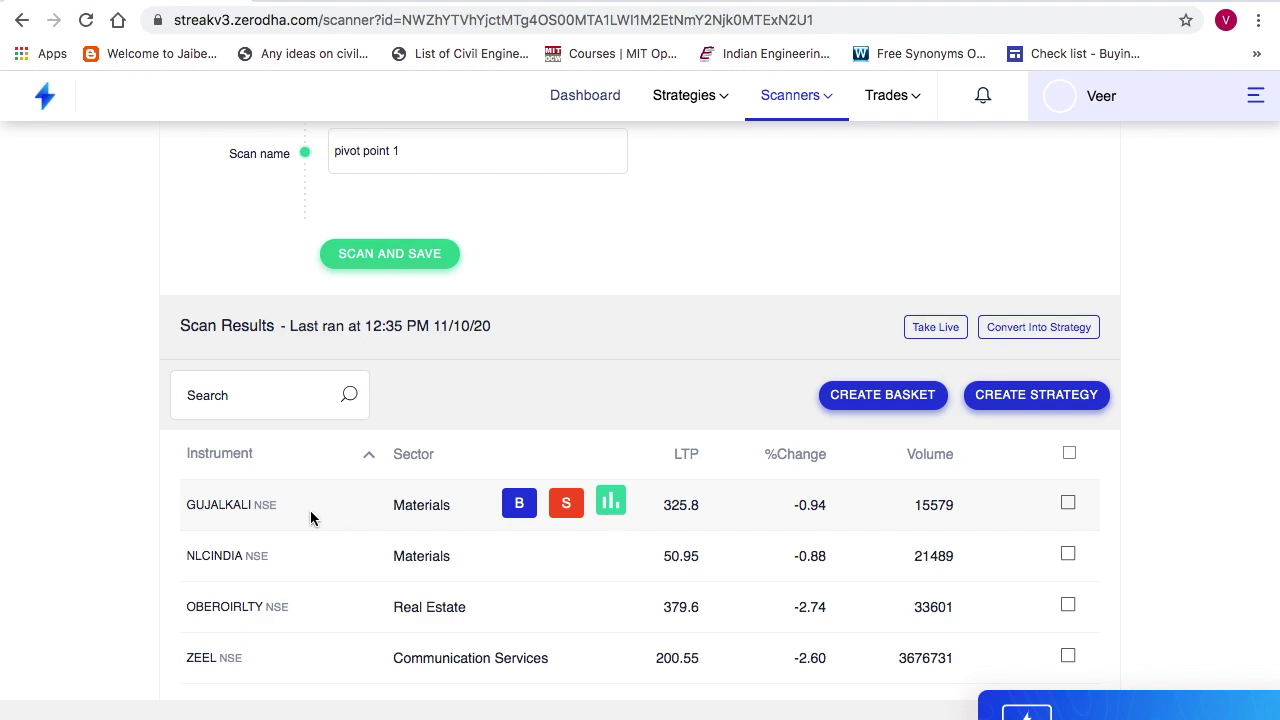
click(368, 3)
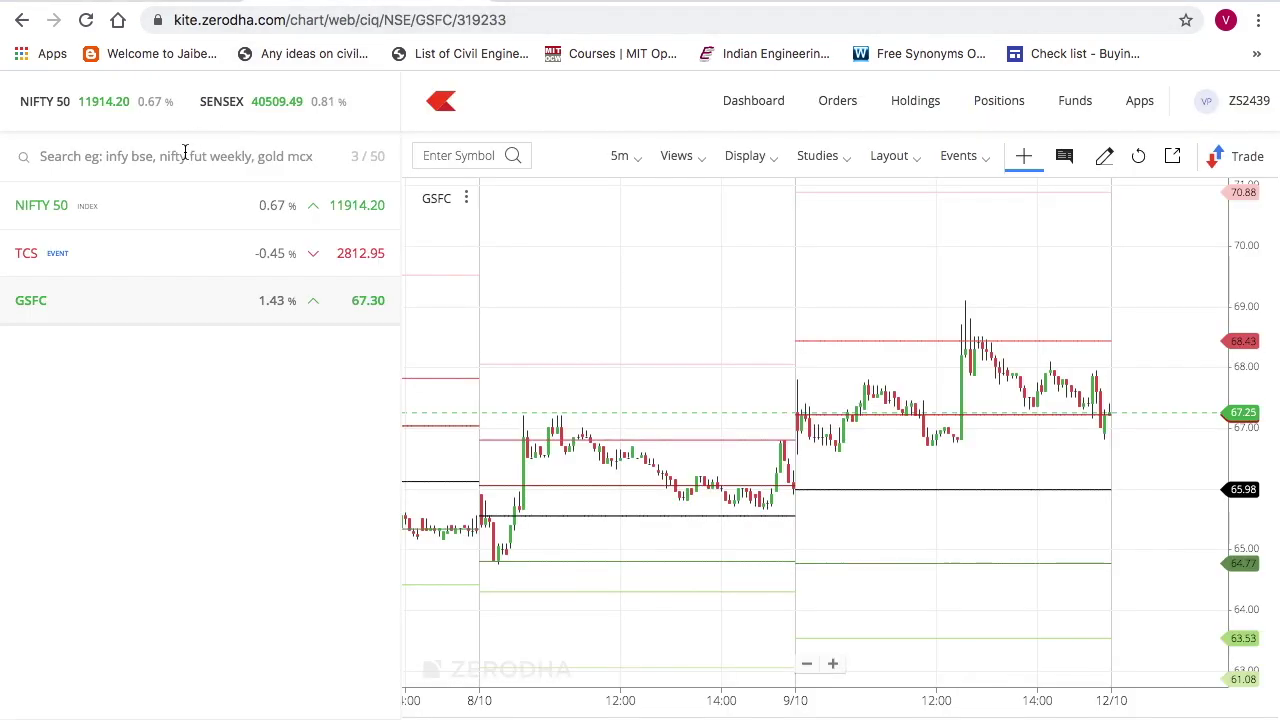
text(gujal)
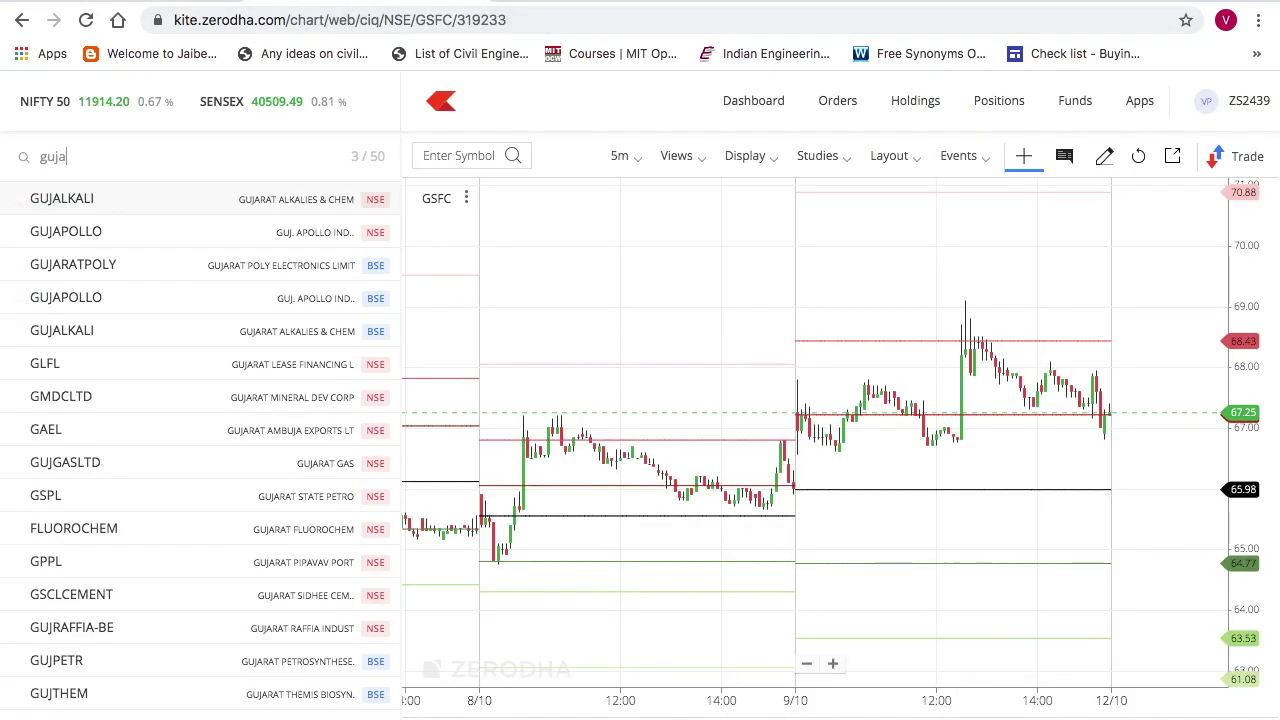
click(374, 201)
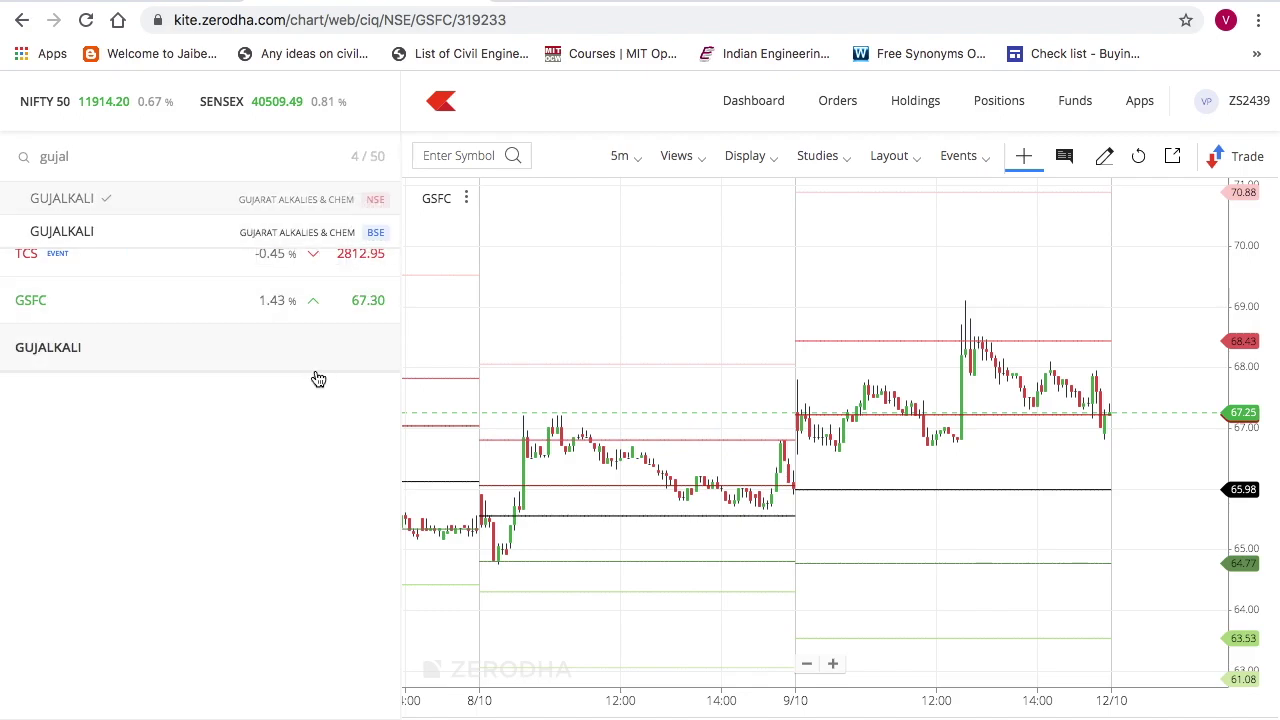
click(283, 343)
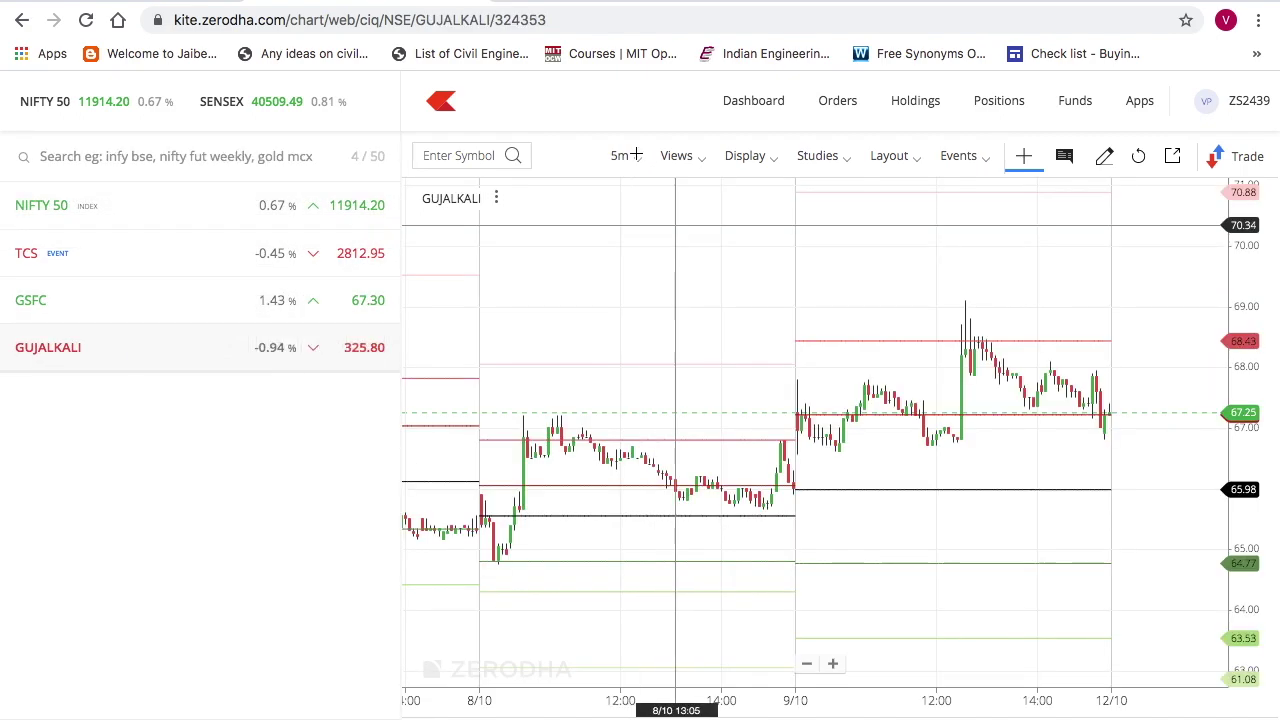
click(622, 156)
click(645, 366)
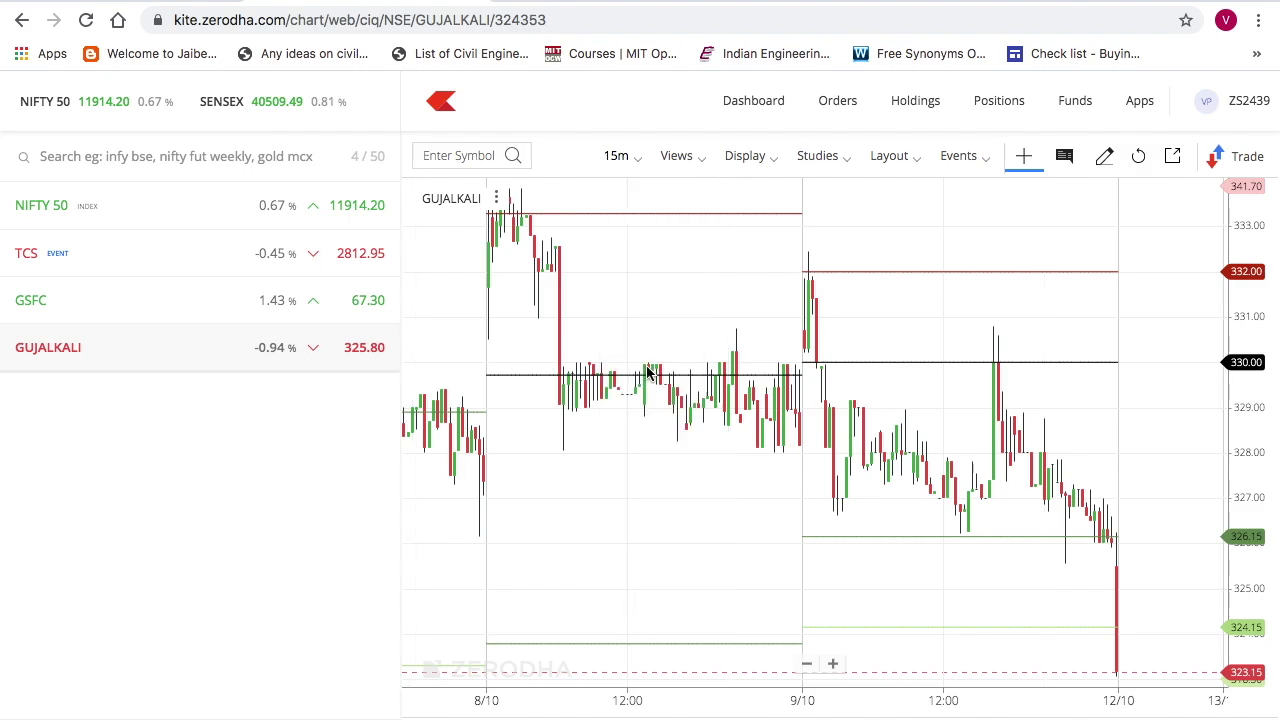
Step: Rescale and reposition the GUJALKALI chart to examine the latest candle against the lower pivot levels
drag(1246, 272, 1060, 200)
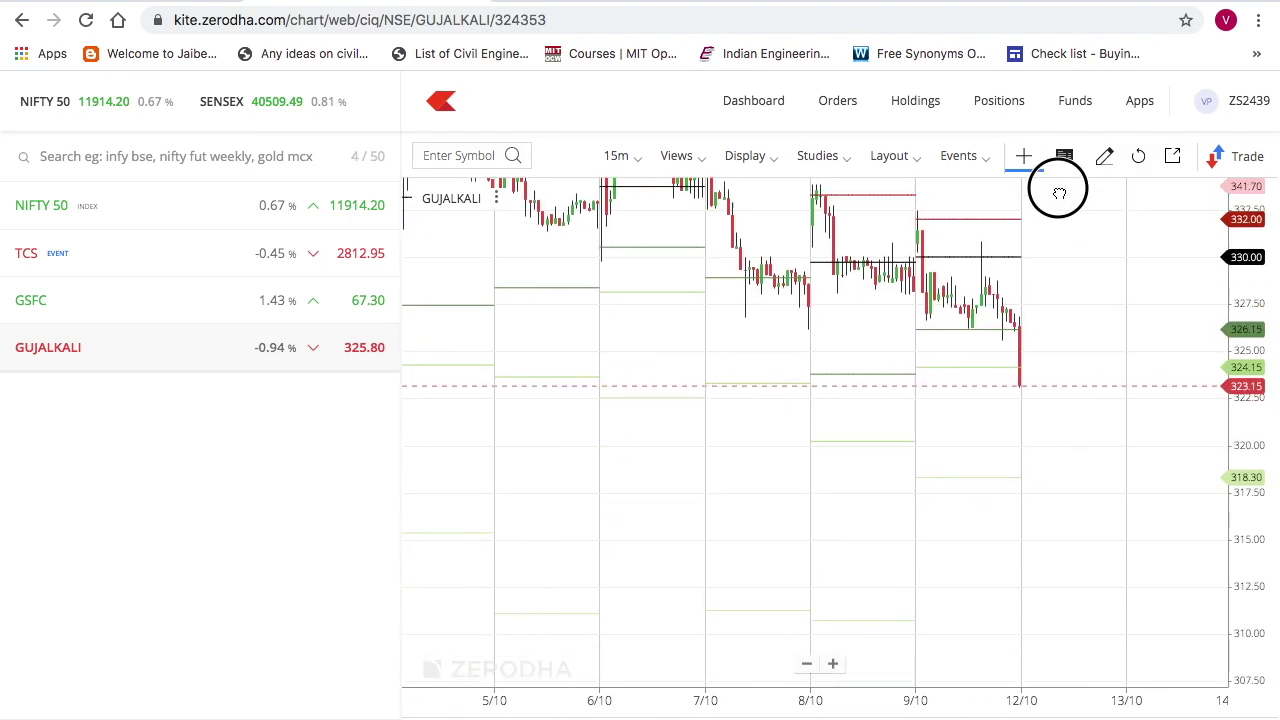
scroll(1030, 313, up, 5)
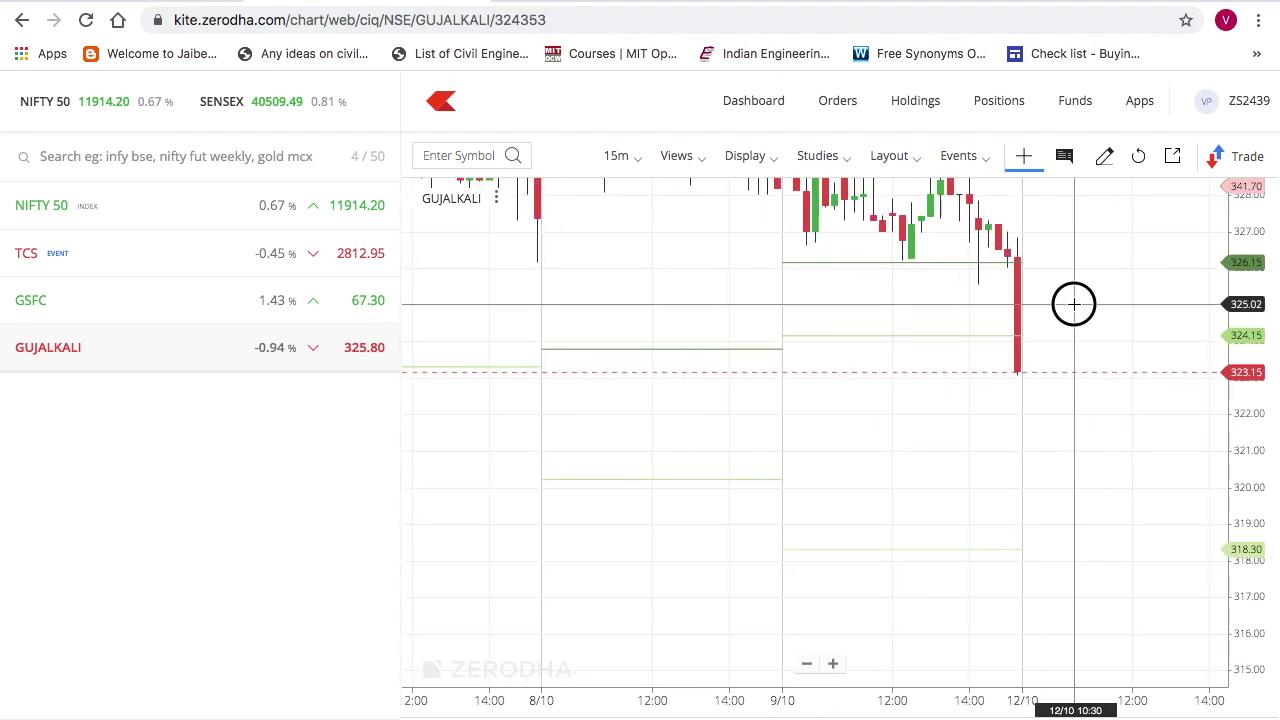
drag(1071, 303, 1057, 423)
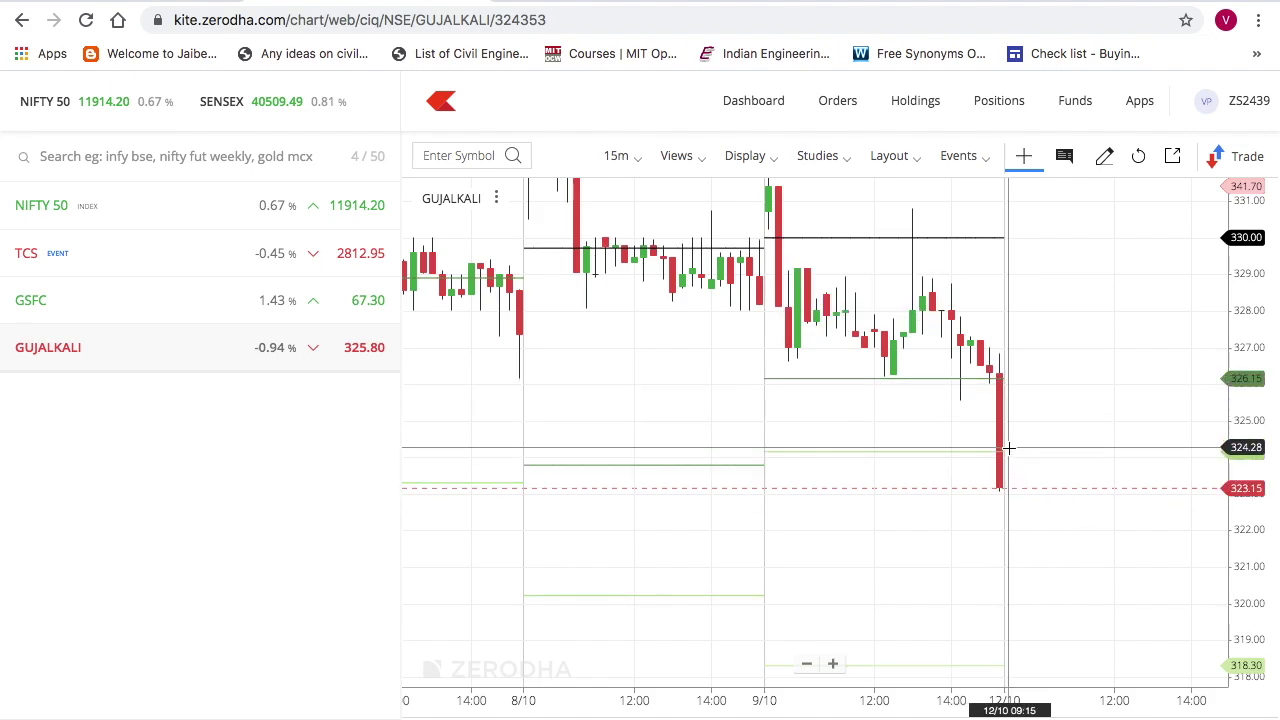
Step: Search the chart studies for the moving average and add the Moving Average study to the GUJALKALI chart
click(843, 158)
click(858, 322)
double_click(858, 322)
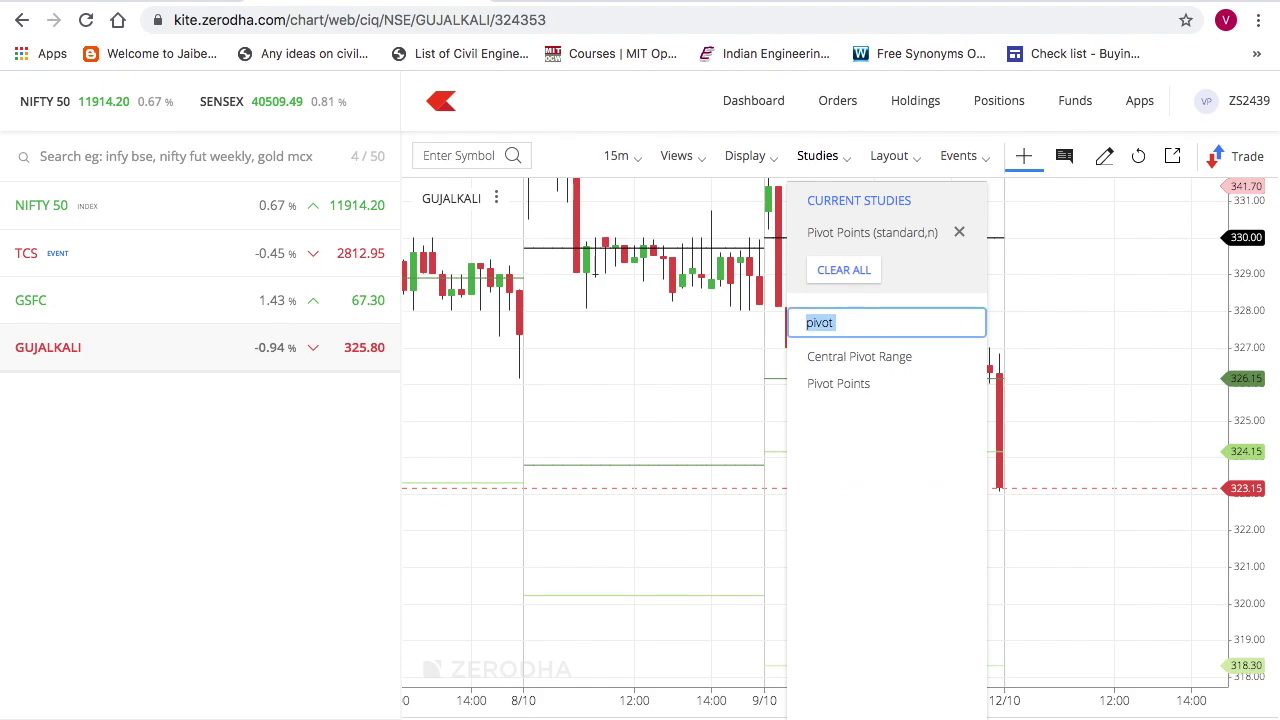
text(expon)
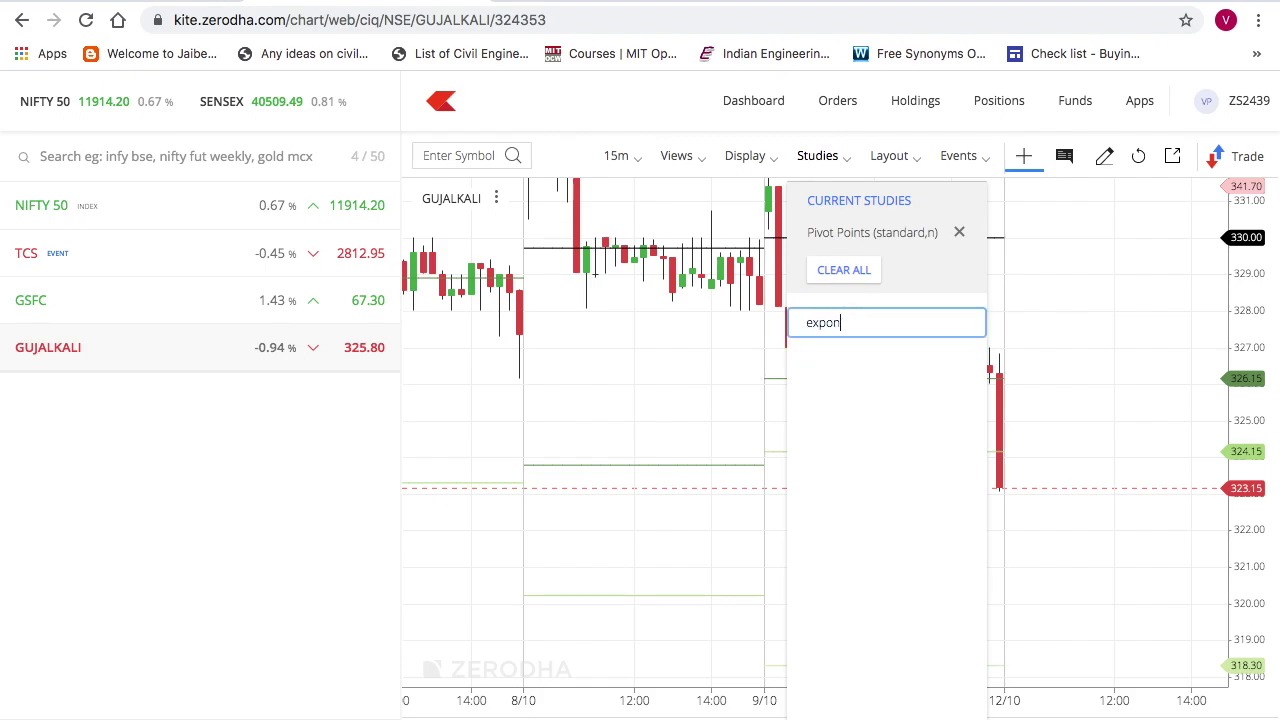
key(BackSpace)
key(BackSpace)
key(BackSpace)
text(movi)
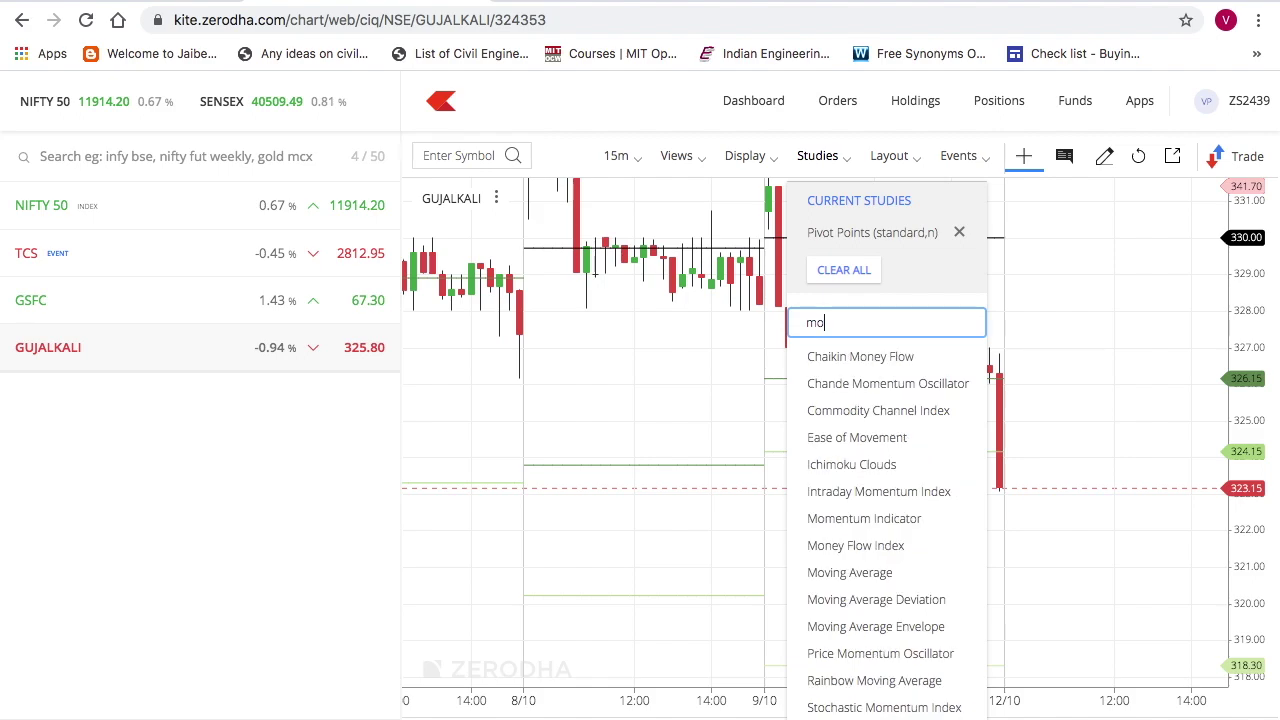
click(855, 357)
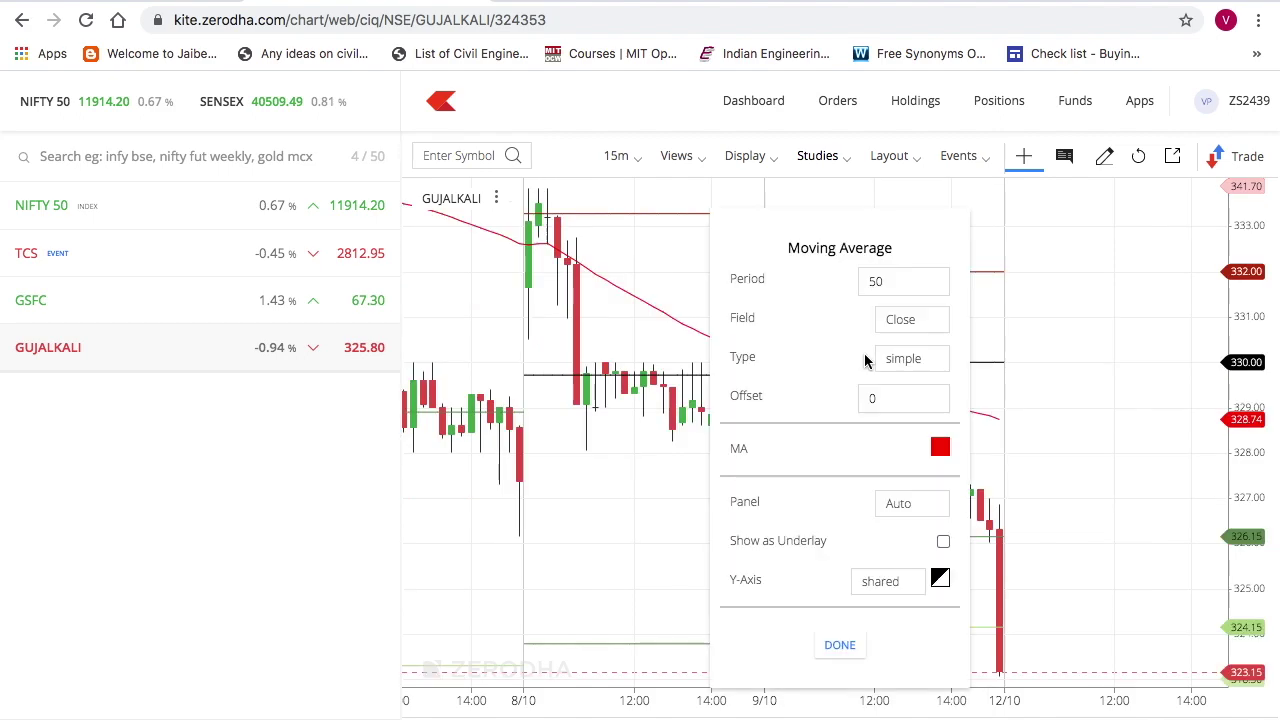
Step: Set the moving average's period to 200 and its type to Exponential, and apply the settings
click(917, 328)
click(908, 283)
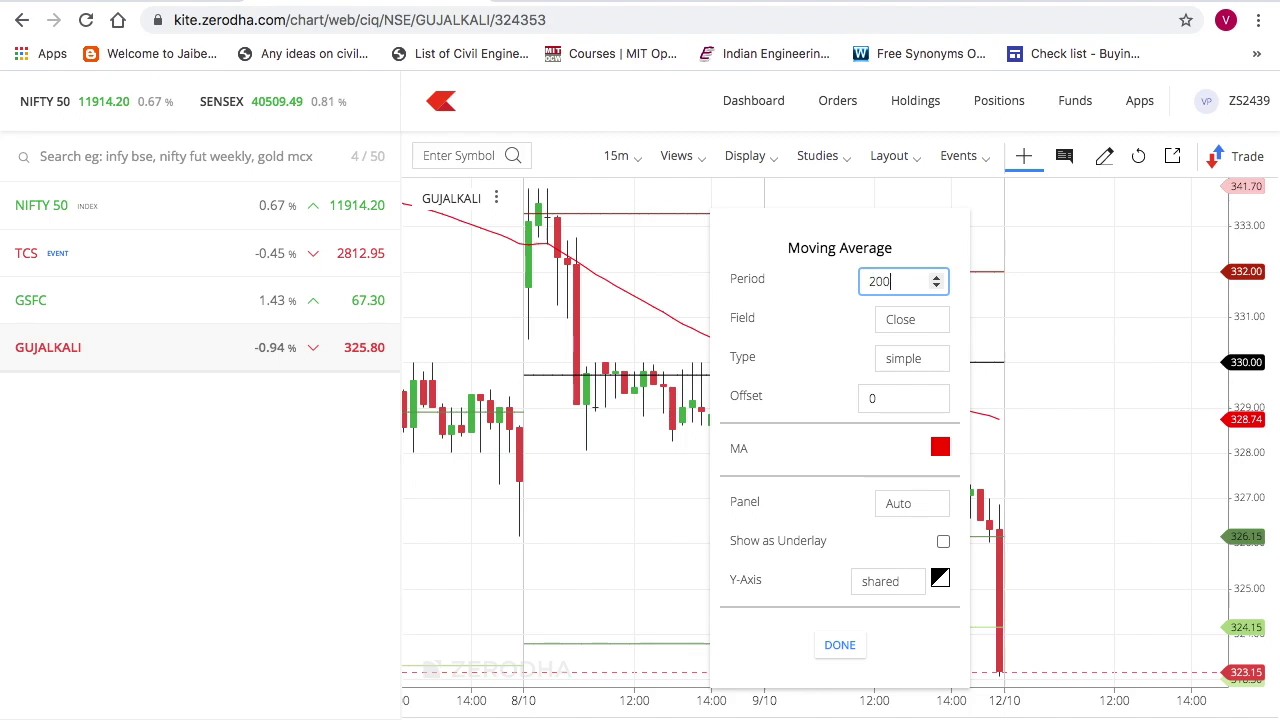
click(916, 359)
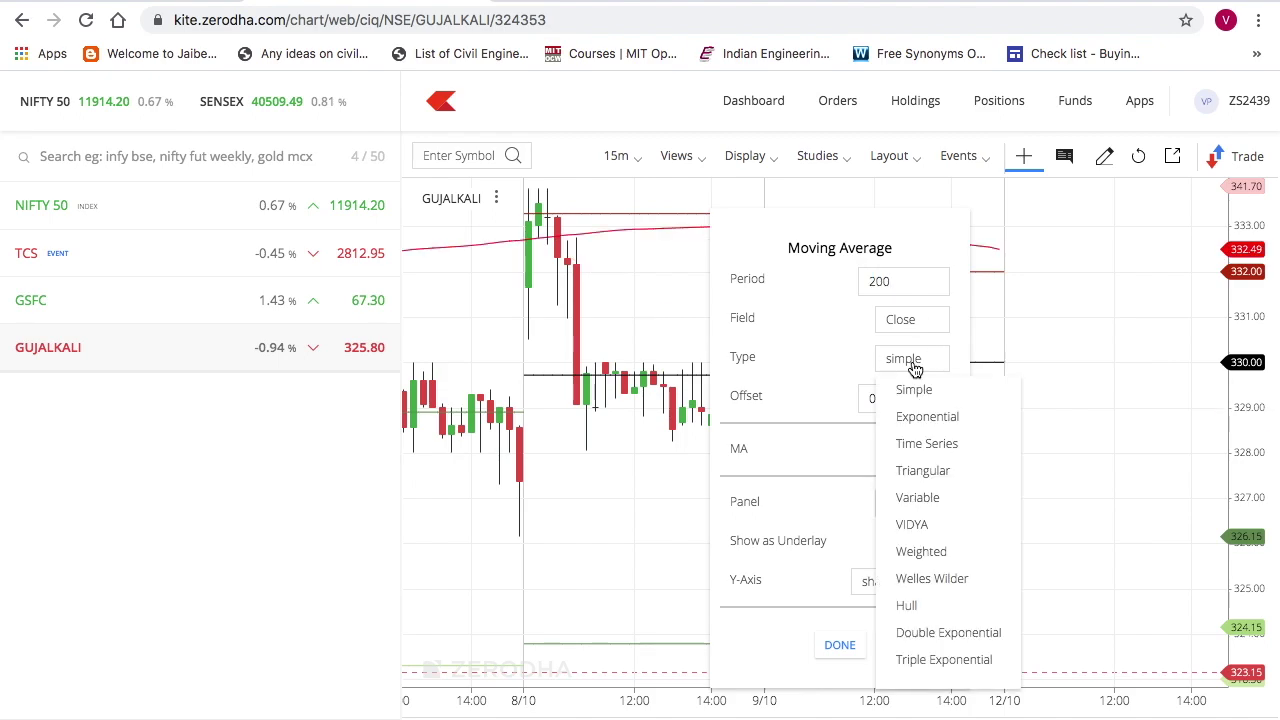
click(928, 418)
click(839, 644)
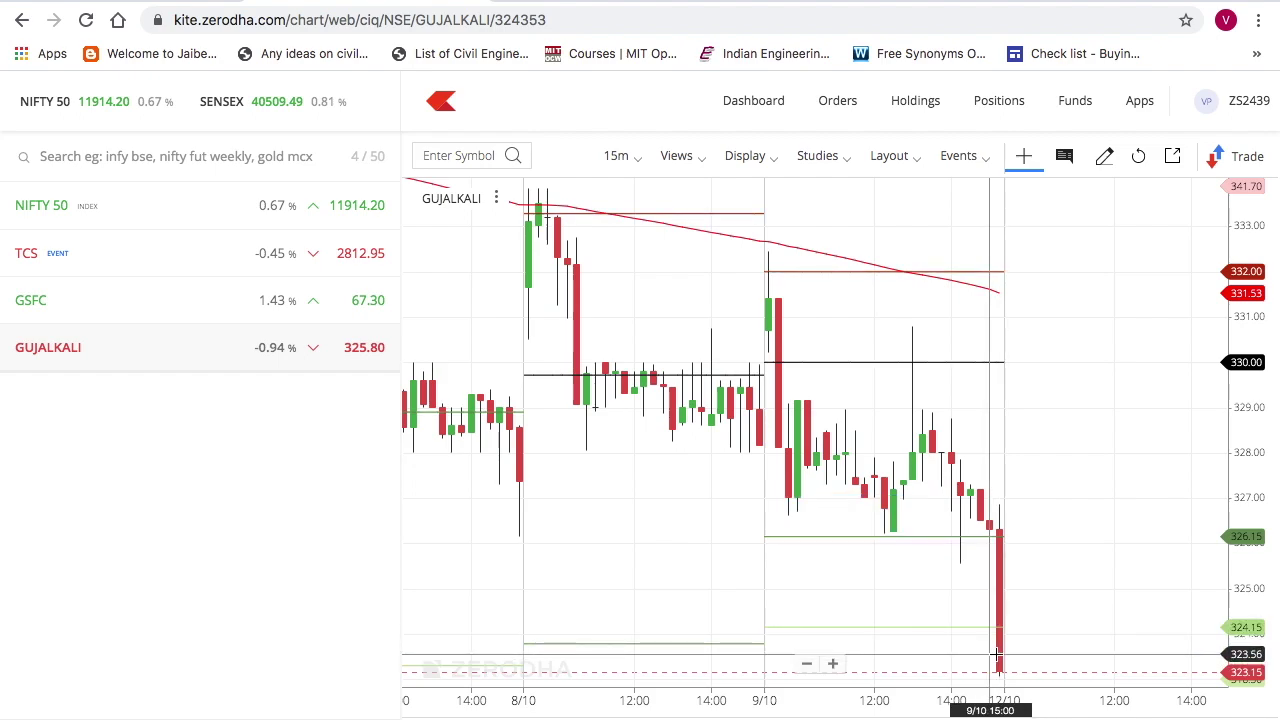
Step: Return to Streak to review the scan's results and conditions, and open a new blank scanner
click(130, 2)
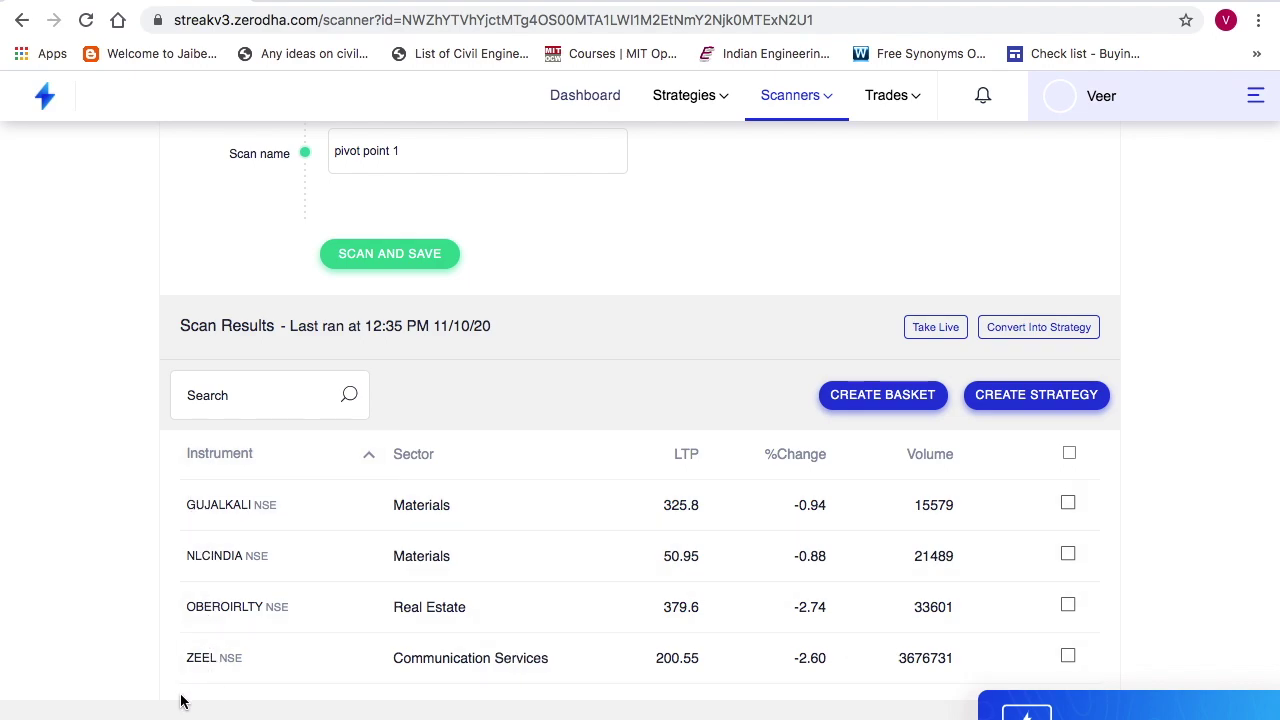
scroll(133, 693, up, 5)
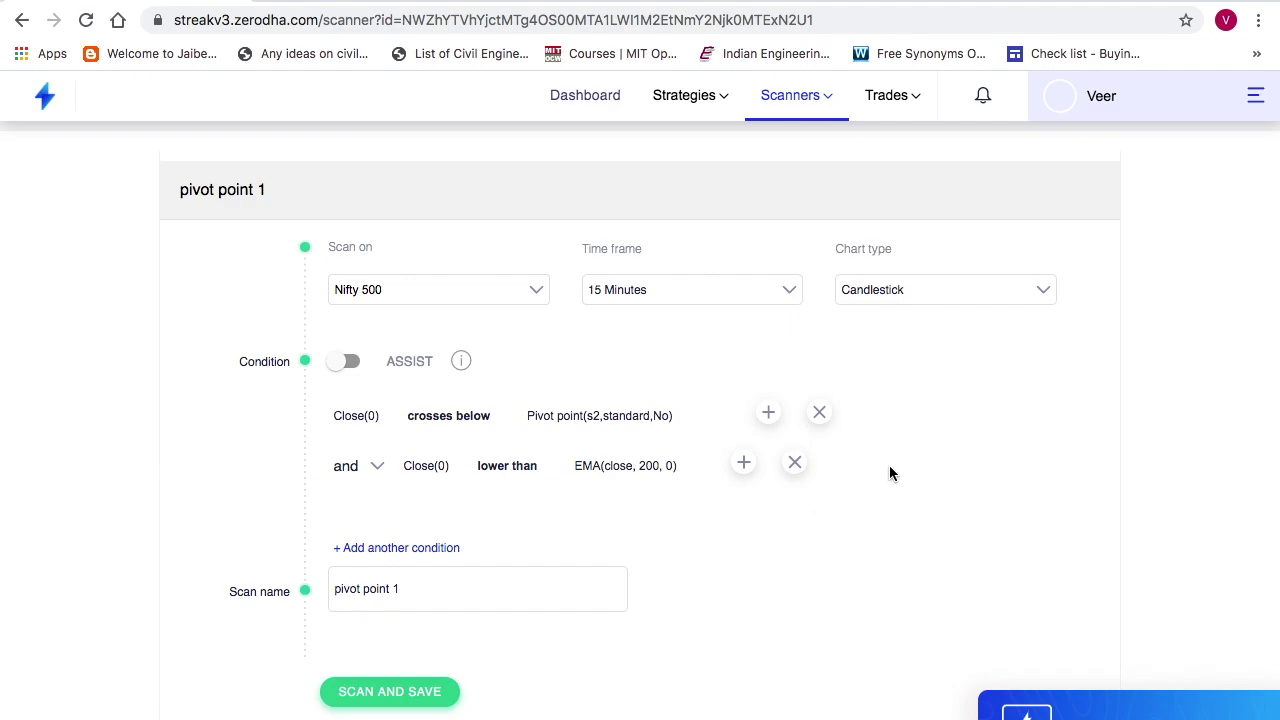
click(790, 95)
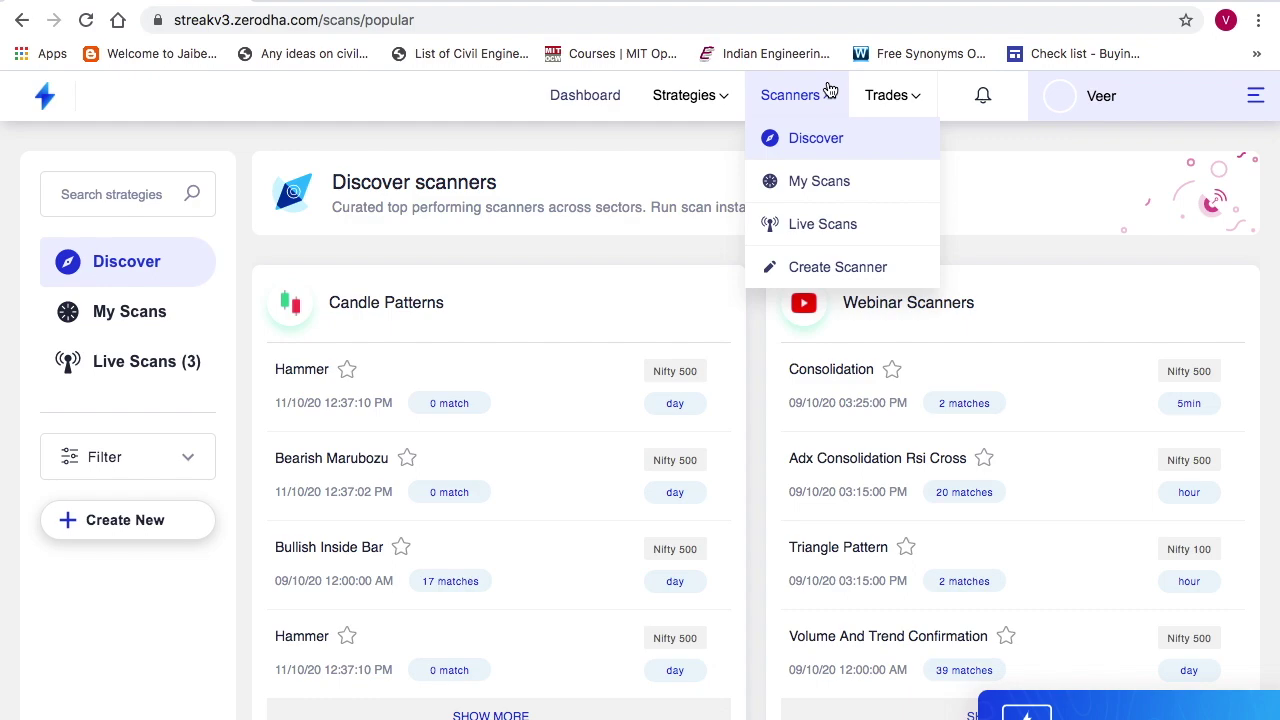
click(845, 283)
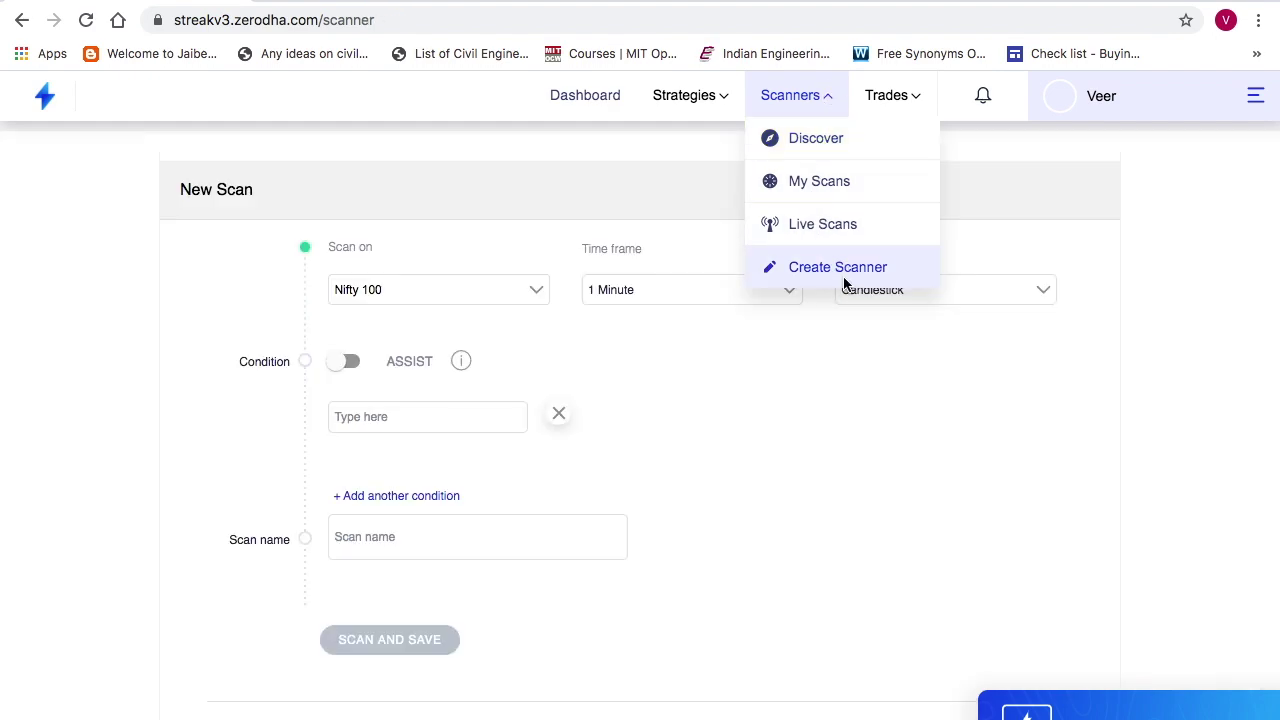
Step: Set the new scan to run on Nifty 500 with a 5 Minutes time frame
click(503, 305)
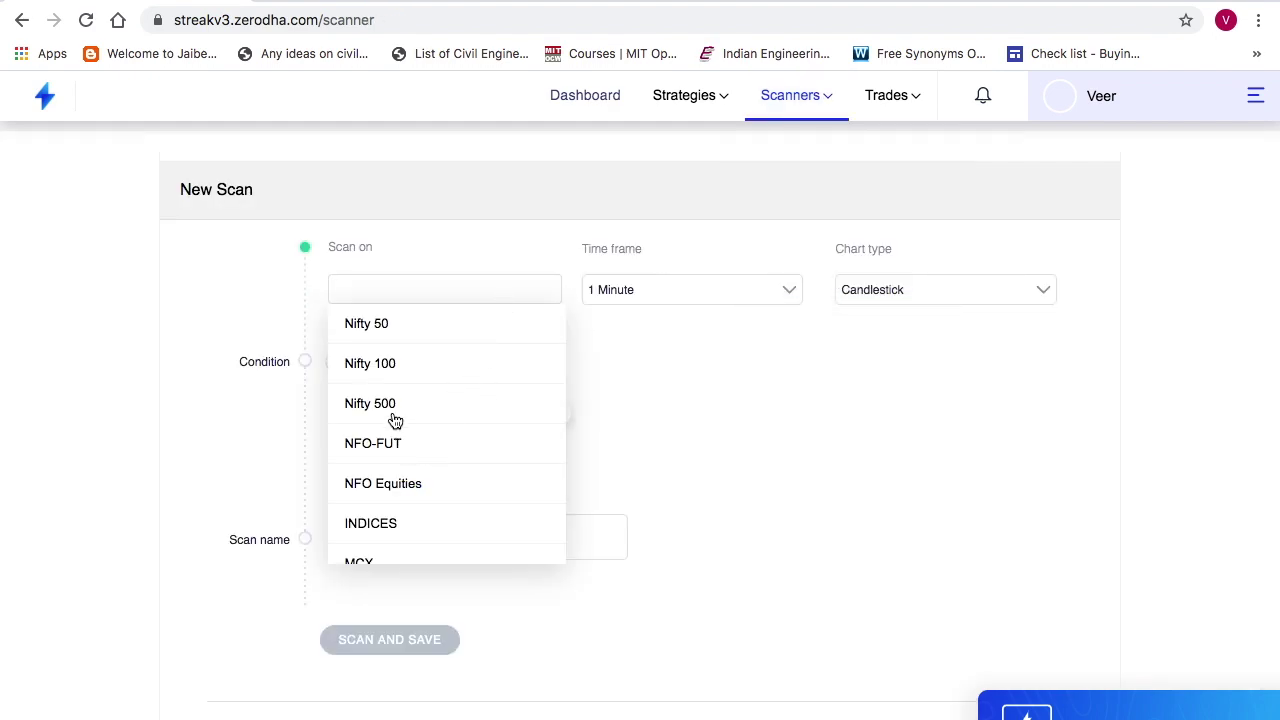
click(391, 417)
click(723, 287)
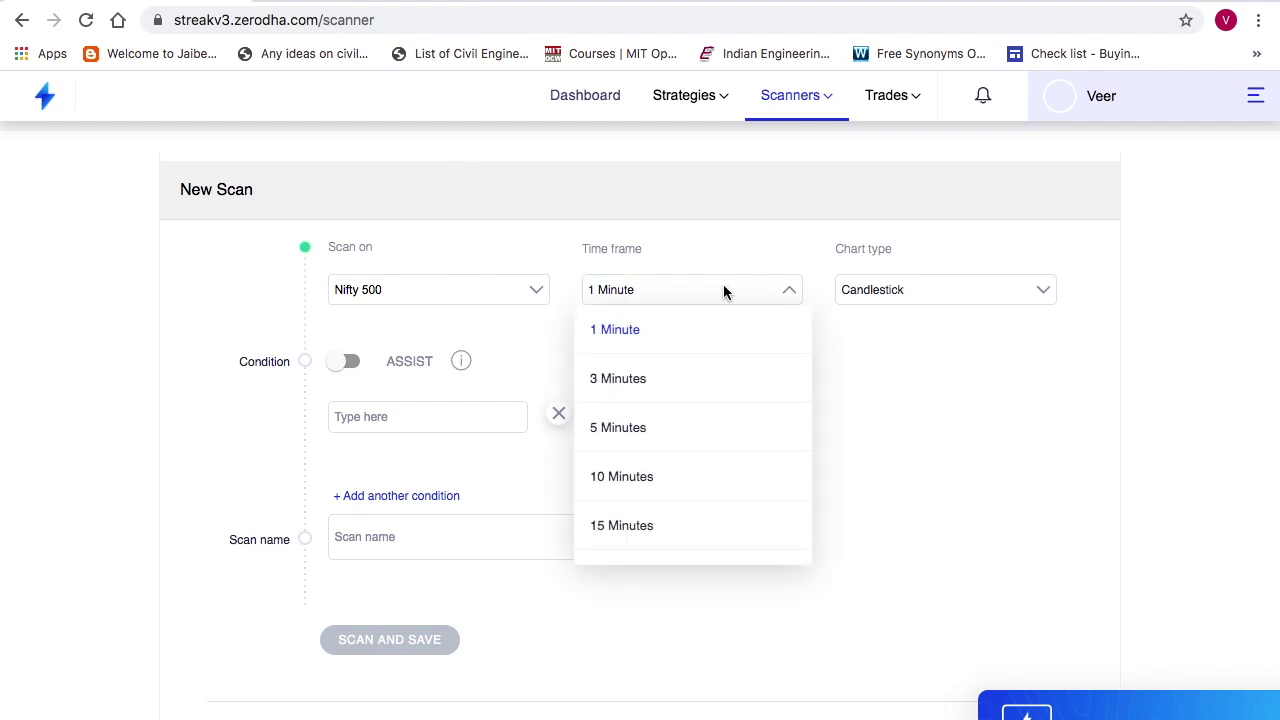
click(624, 428)
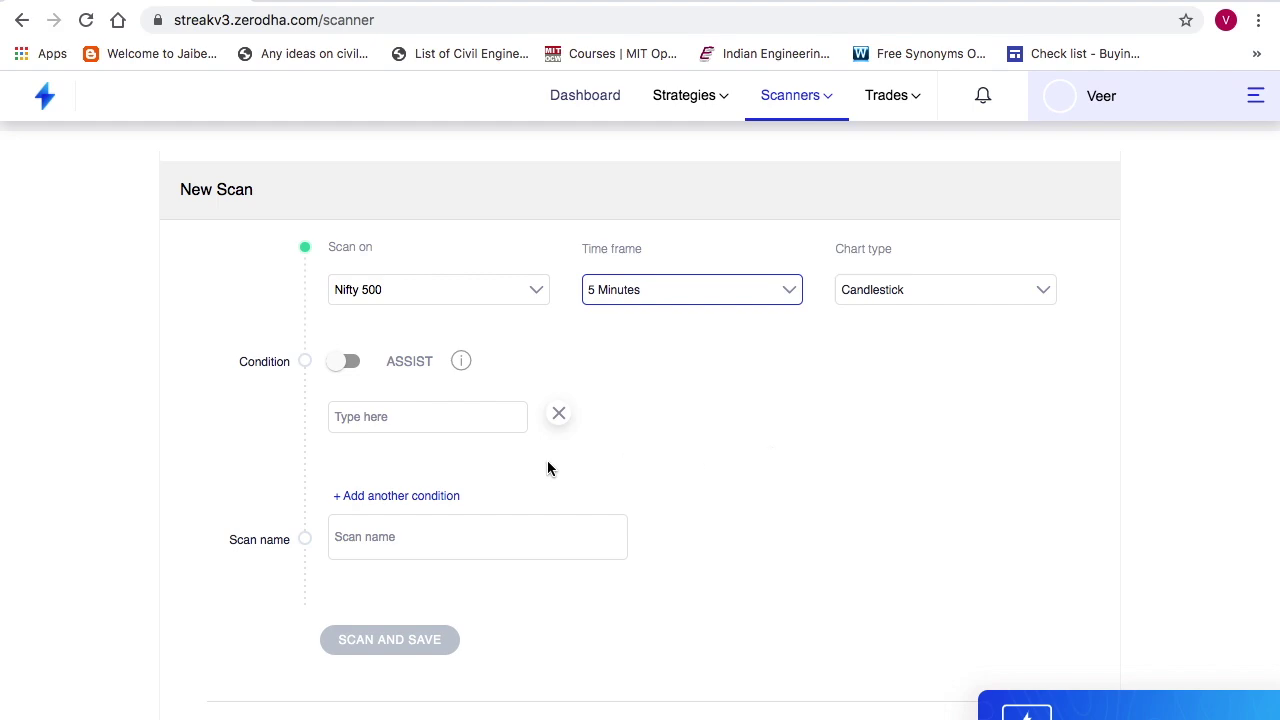
Step: Start the scan condition with the Close(0) indicator and add the higher than comparator
click(391, 416)
text(clo)
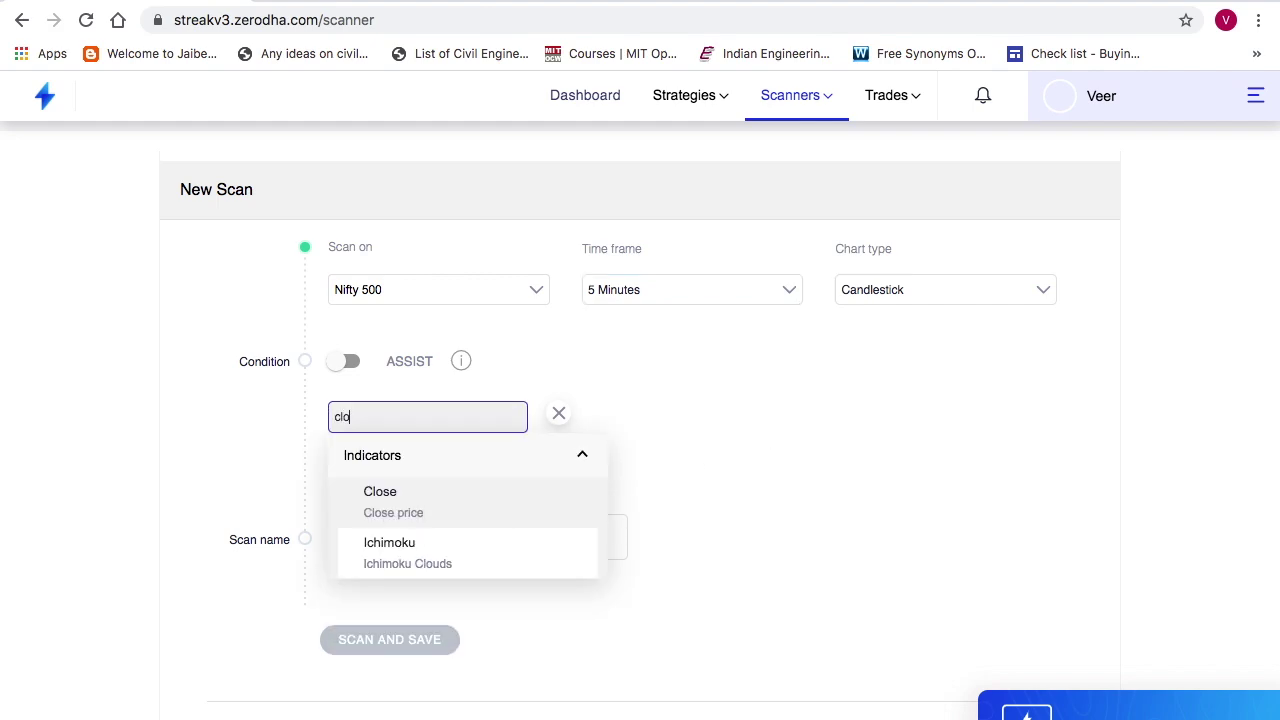
text(se)
click(391, 500)
click(404, 611)
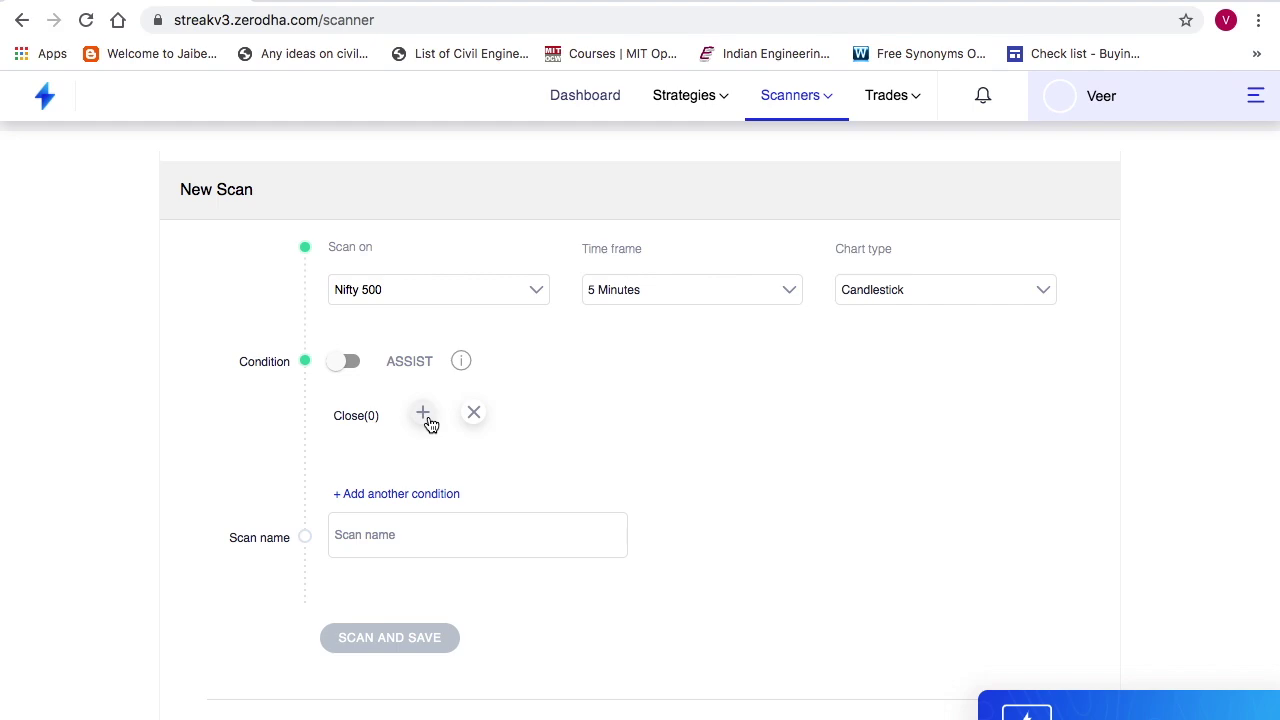
click(423, 414)
text(high)
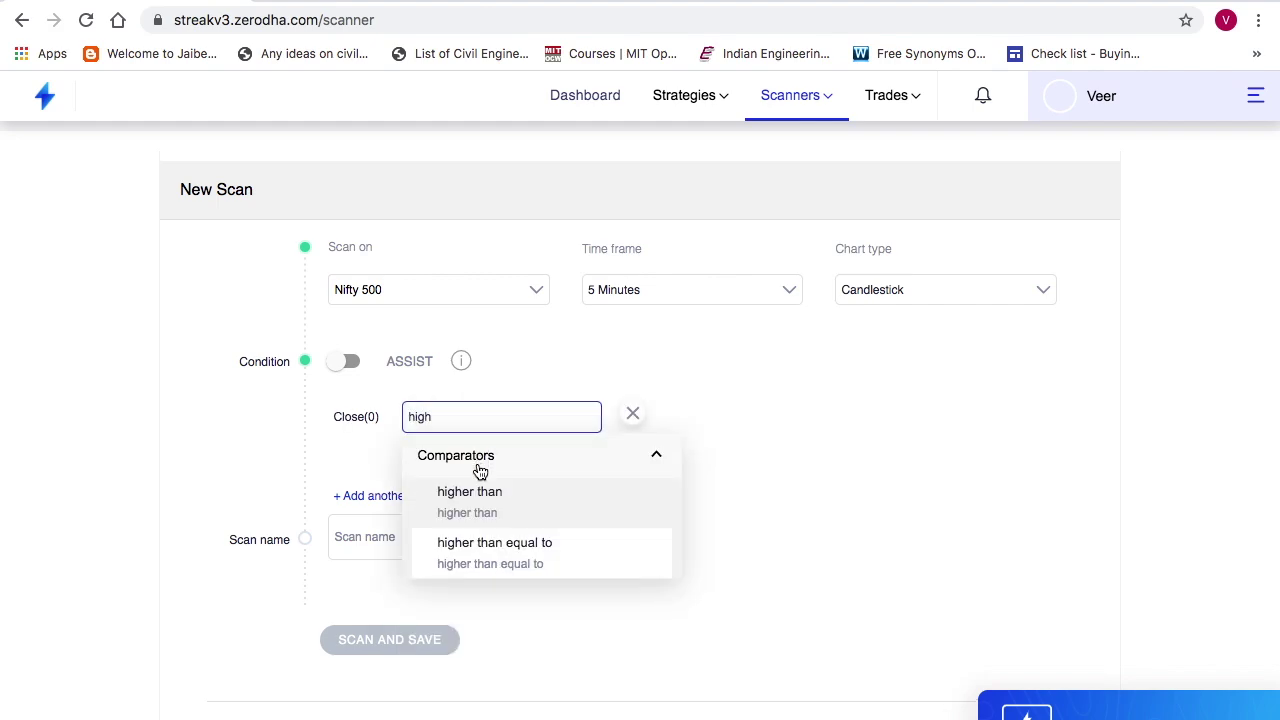
click(475, 516)
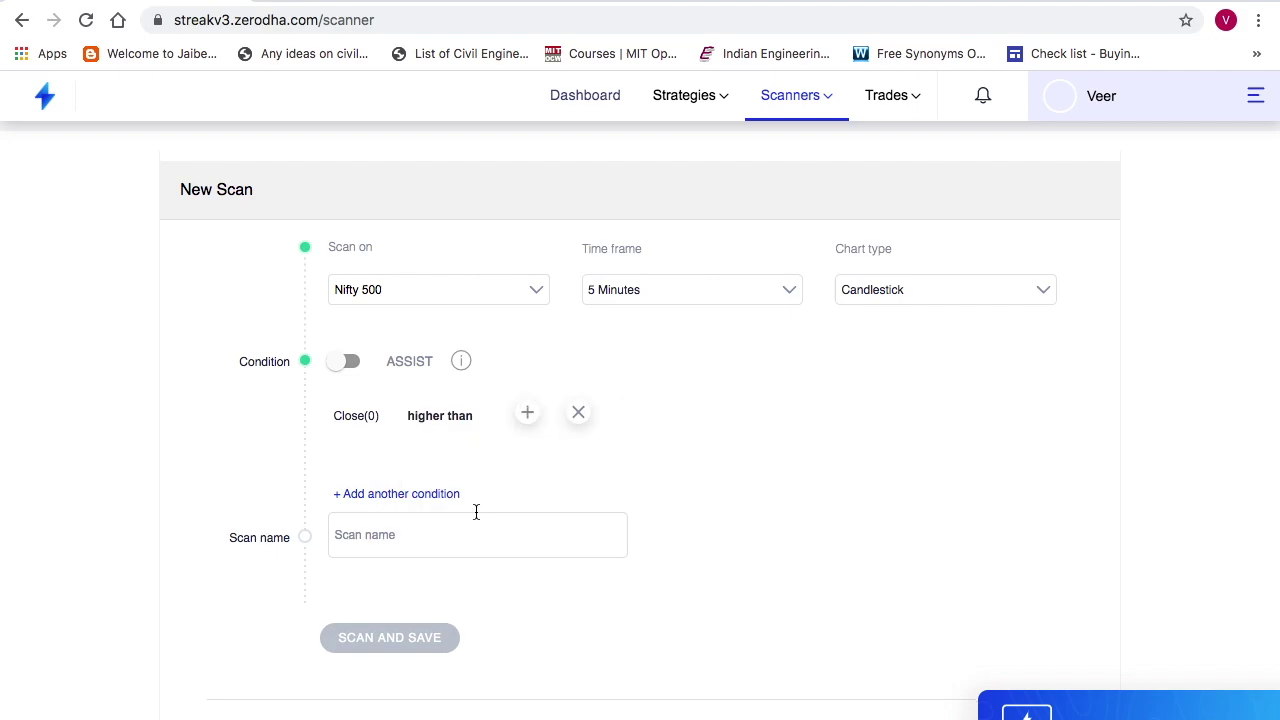
Step: Complete the condition with the Pivot points indicator, using signal r3, type standard and continuous No
click(557, 416)
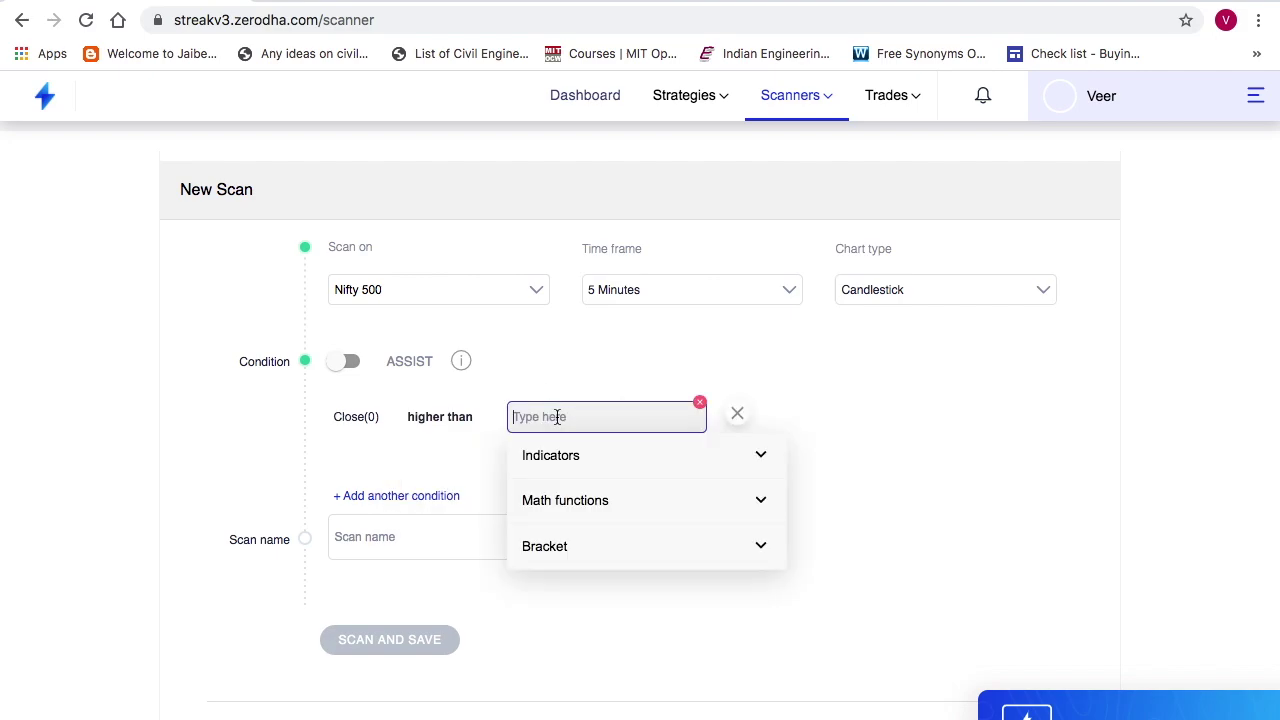
text(pivo)
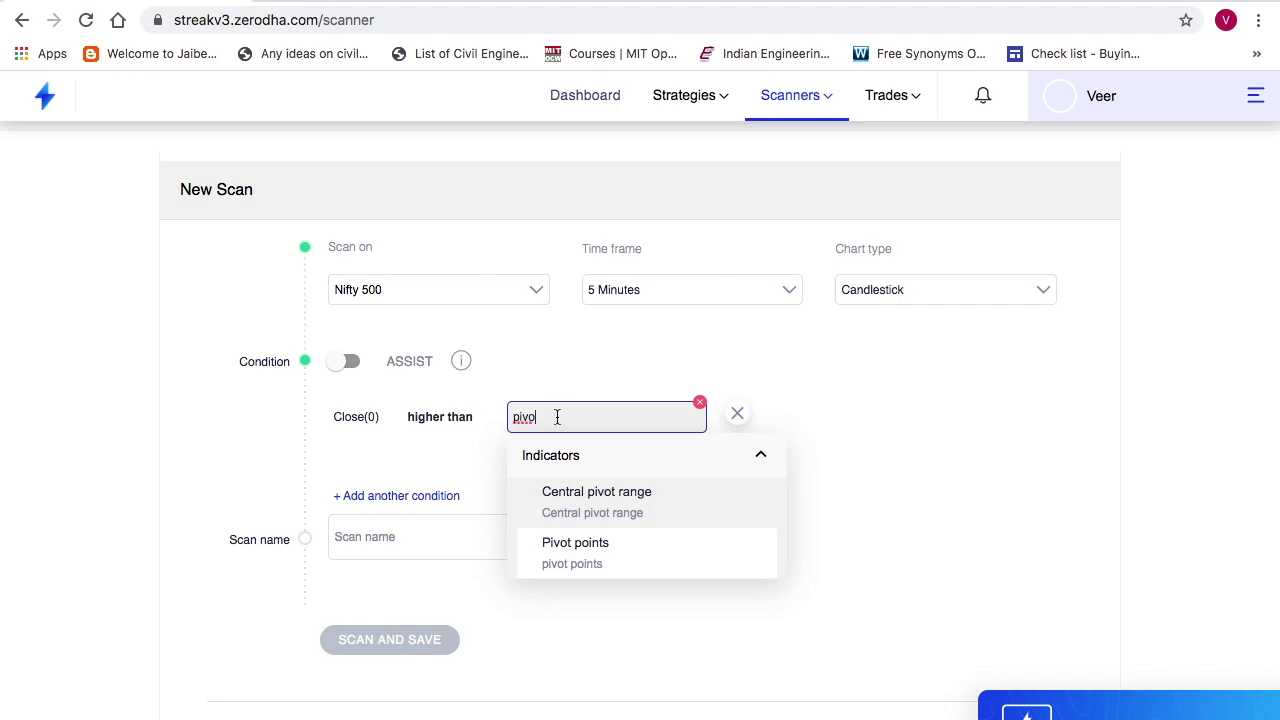
click(566, 566)
click(663, 529)
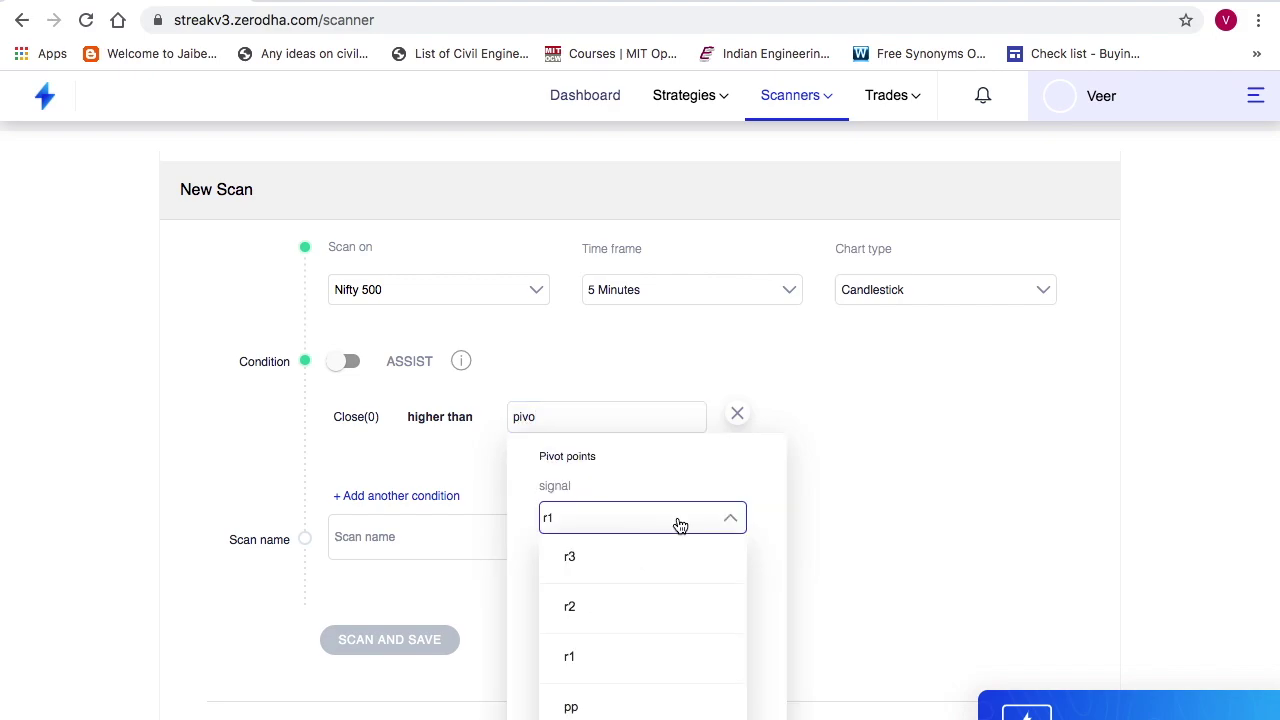
click(593, 556)
click(584, 717)
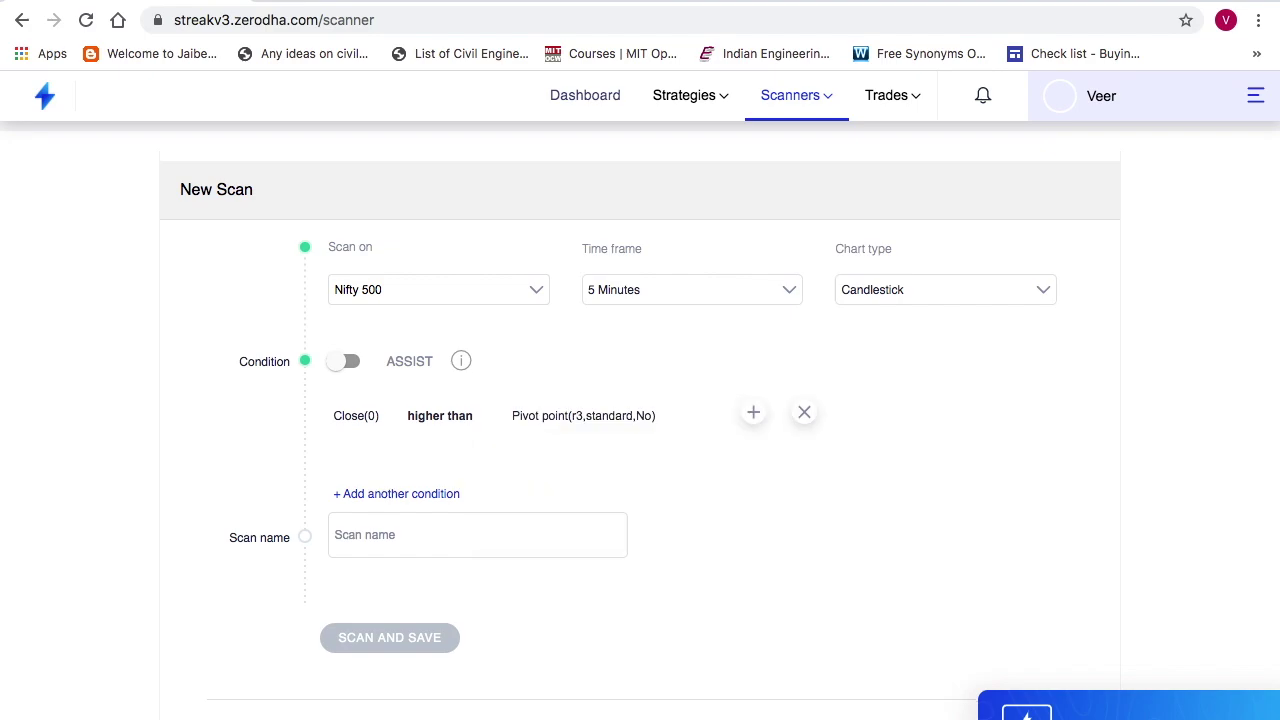
Step: Name the scan "pivot point 2", then run and save it
click(434, 521)
text(pivot point 2)
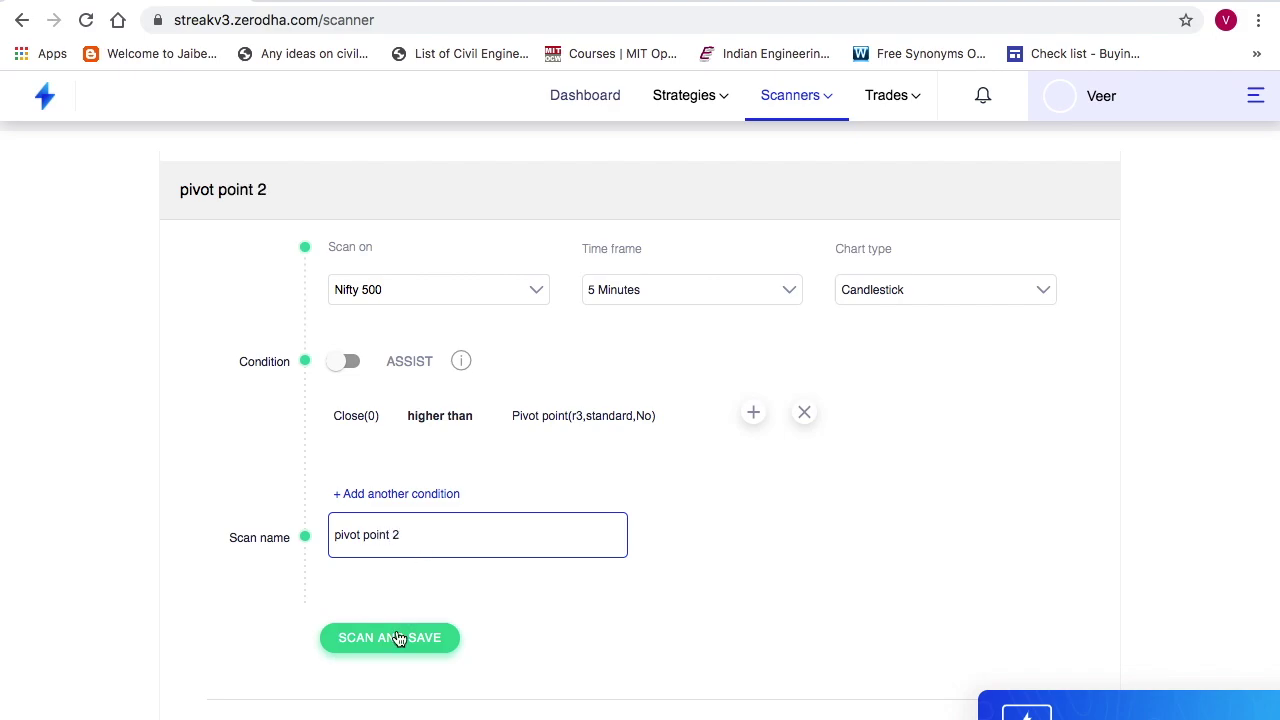
click(398, 638)
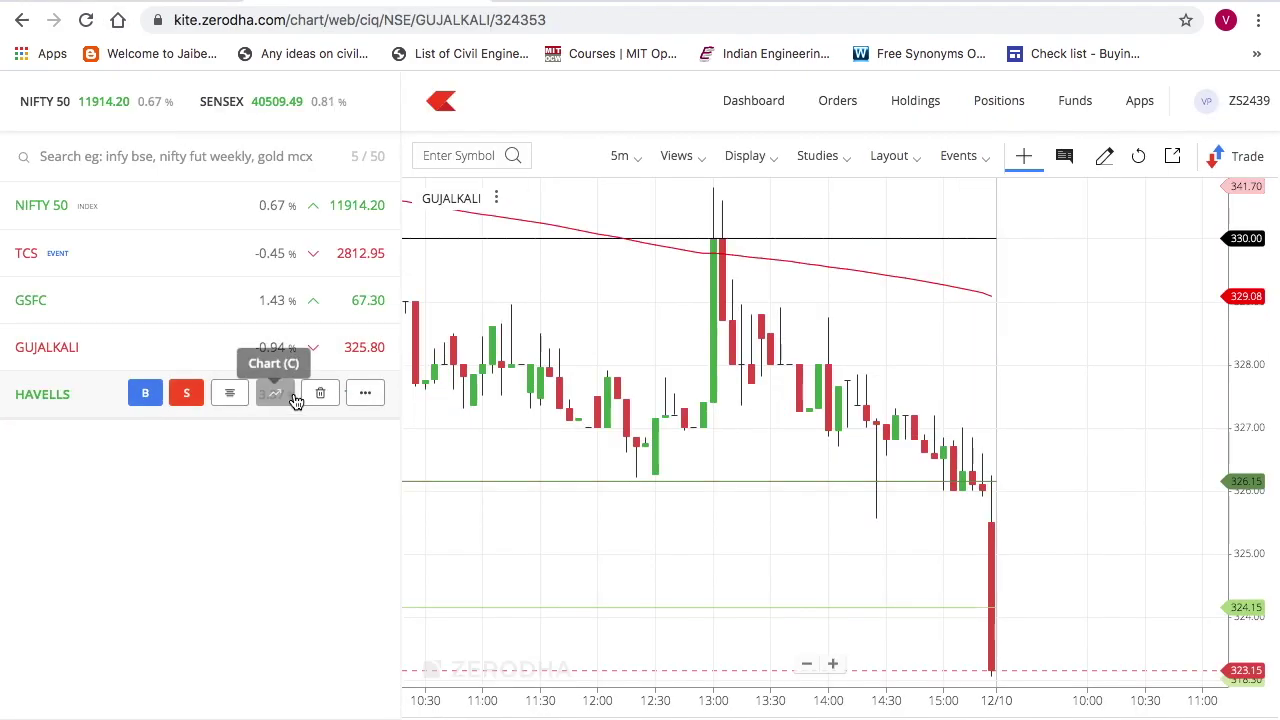
Step: In Kite, open the HAVELLS chart and rescale it to examine the latest candles against the pivot levels
click(281, 396)
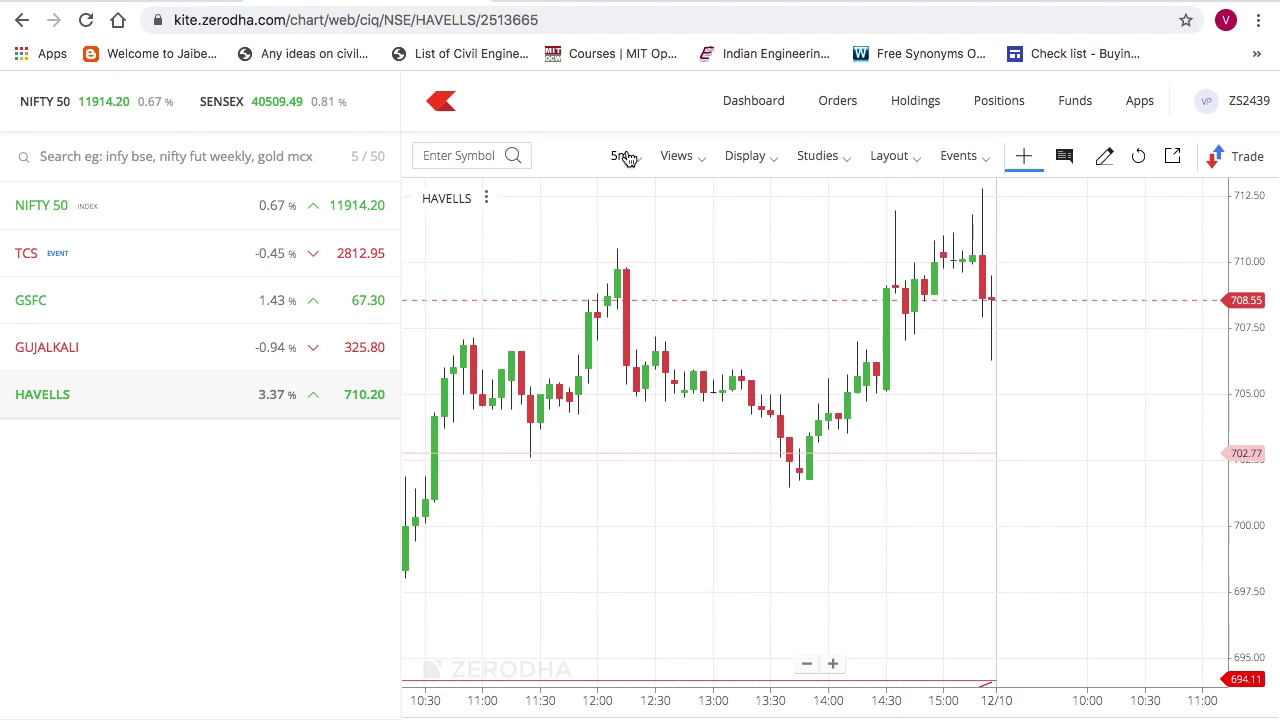
scroll(929, 414, down, 3)
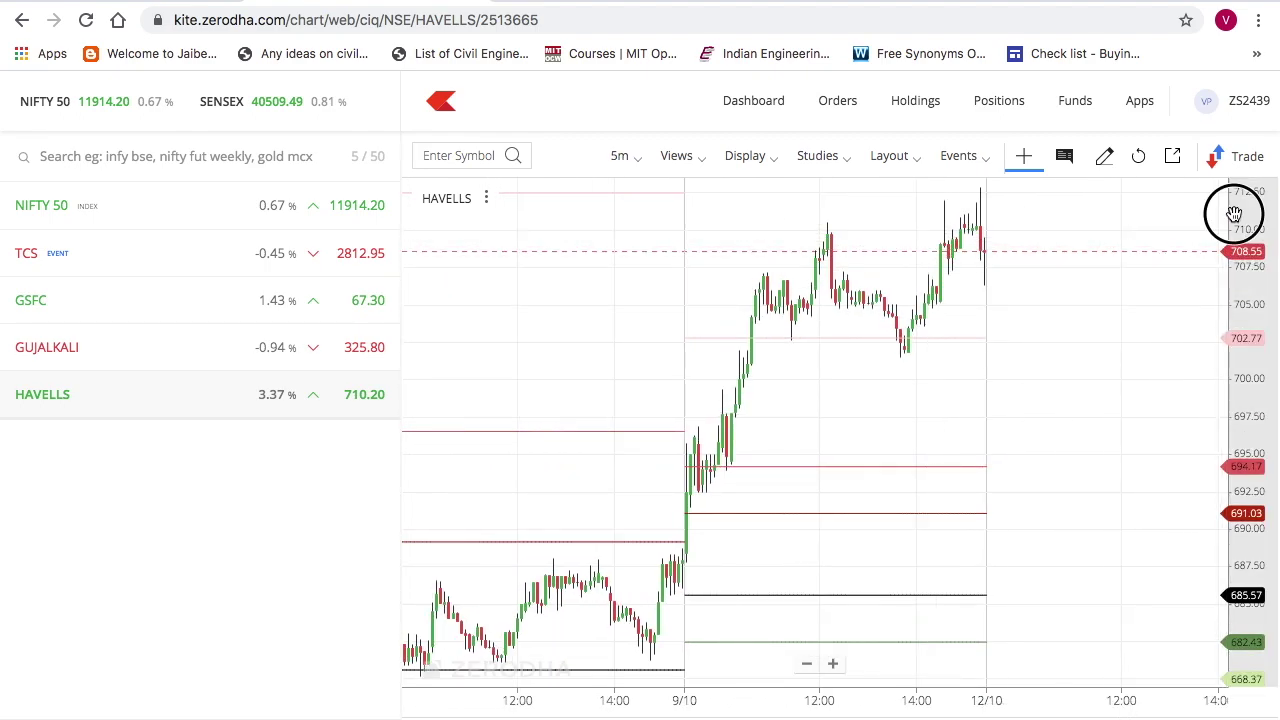
drag(1234, 214, 1236, 250)
scroll(893, 357, up, 3)
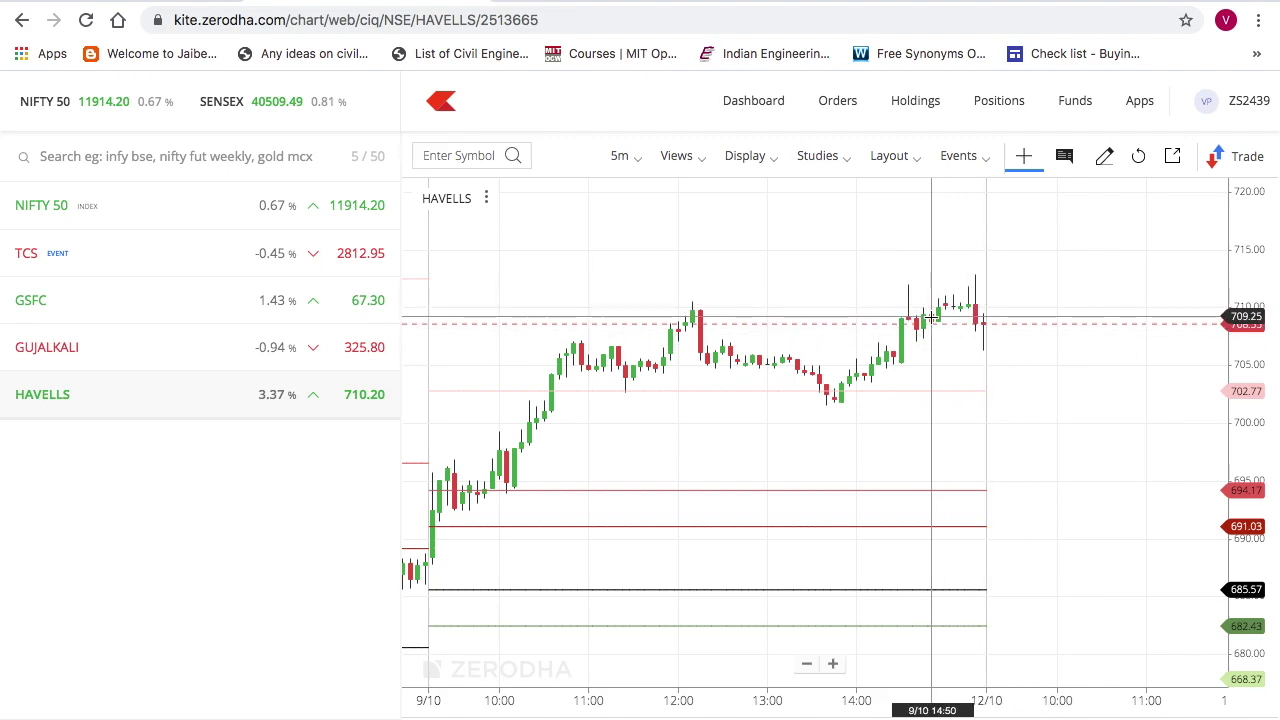
Step: Return to the Streak scan results and view the HAVELLS technical summary on the 5 mins time frame
click(22, 20)
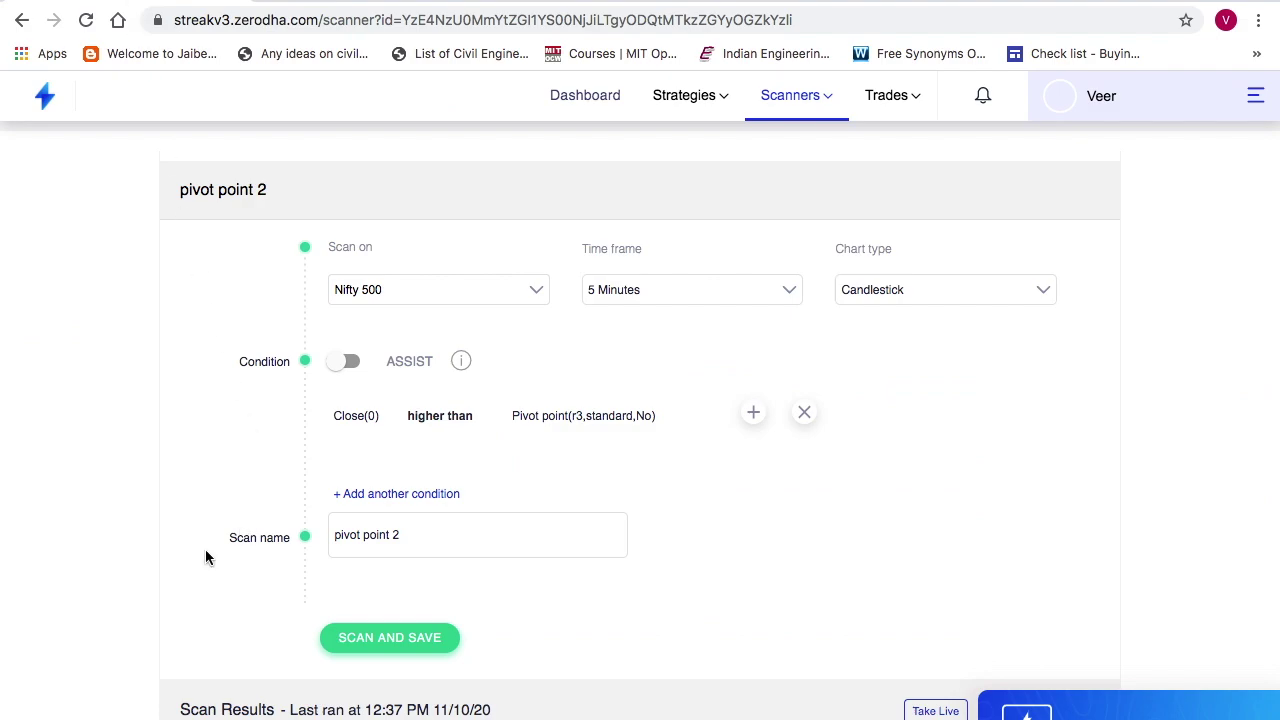
scroll(205, 557, down, 5)
mouse_move(314, 552)
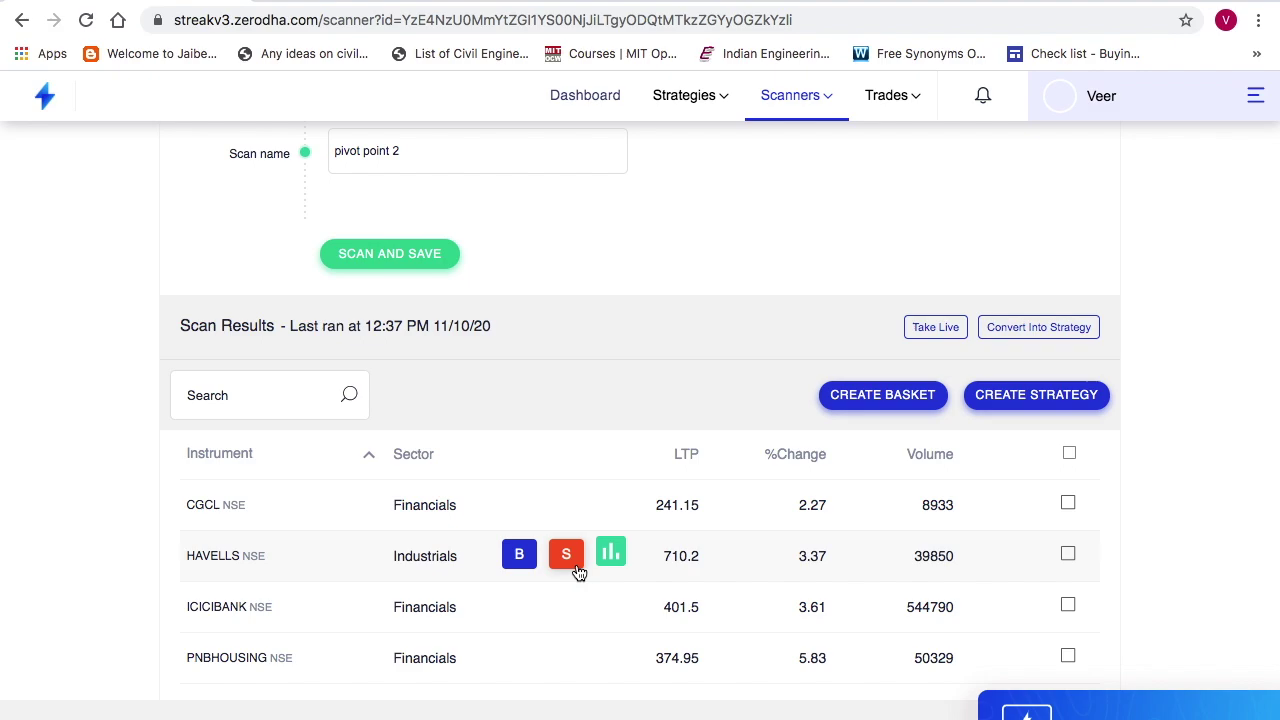
click(613, 556)
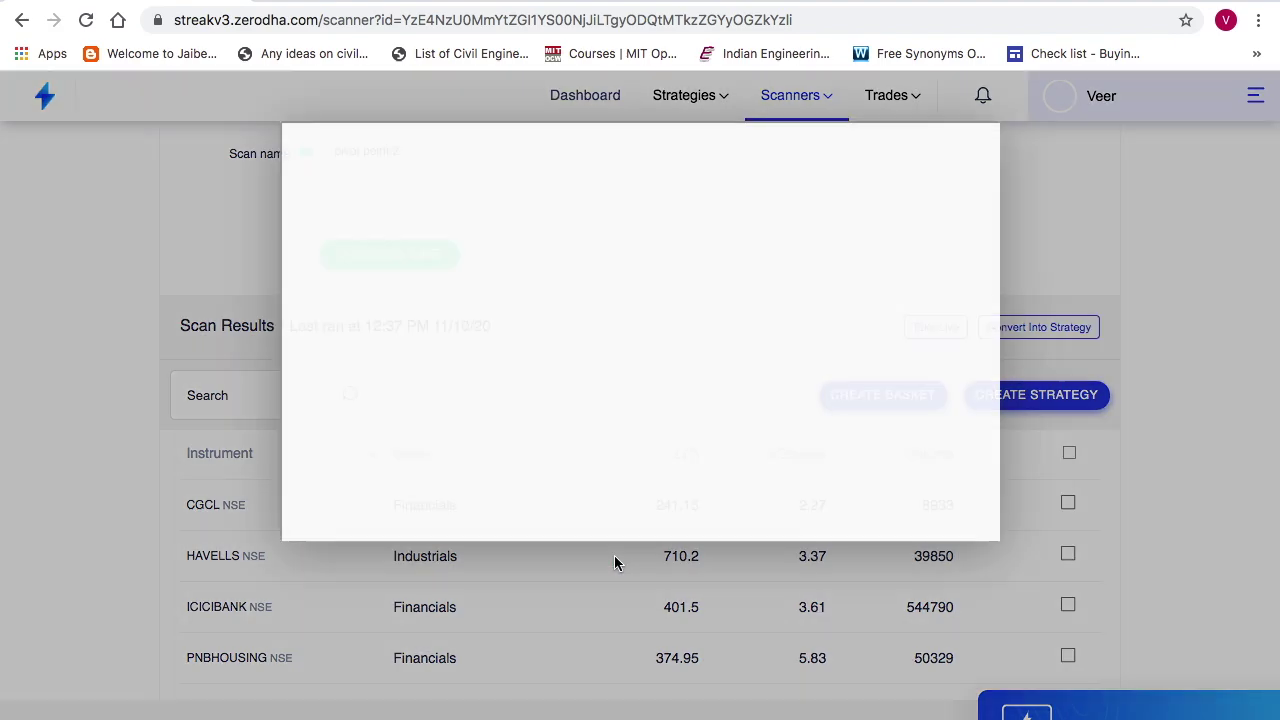
click(437, 192)
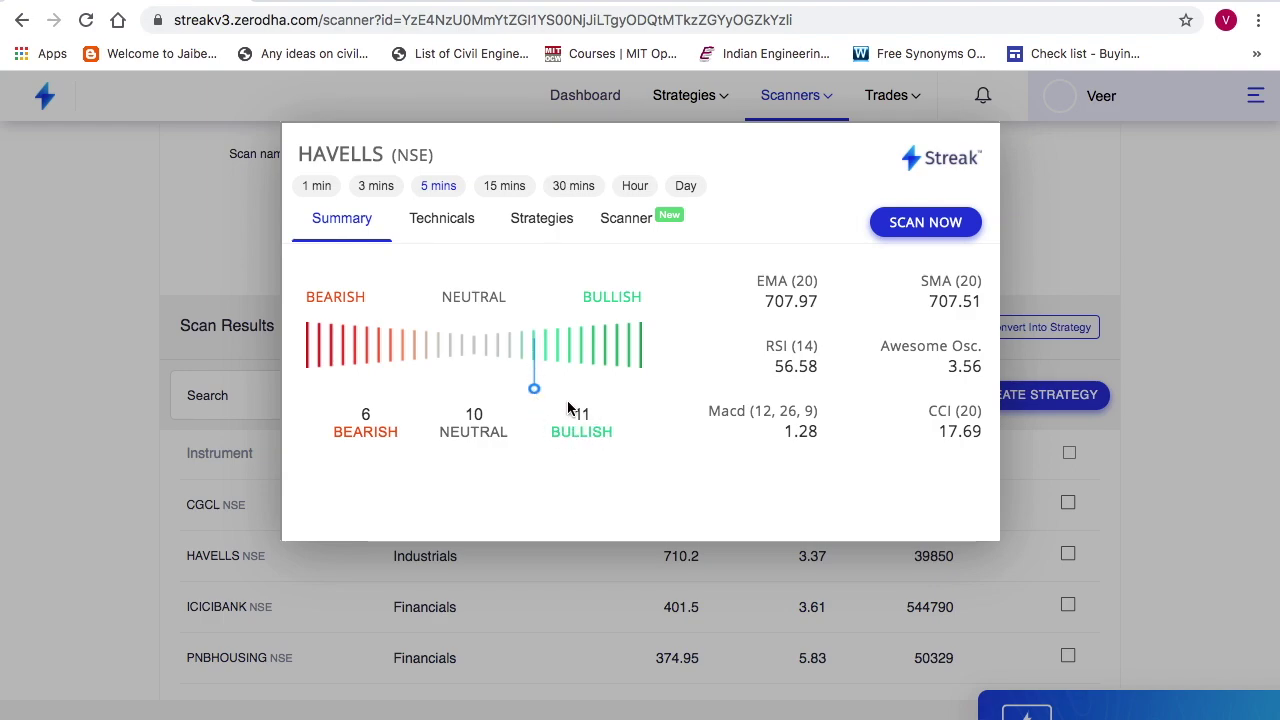
click(498, 613)
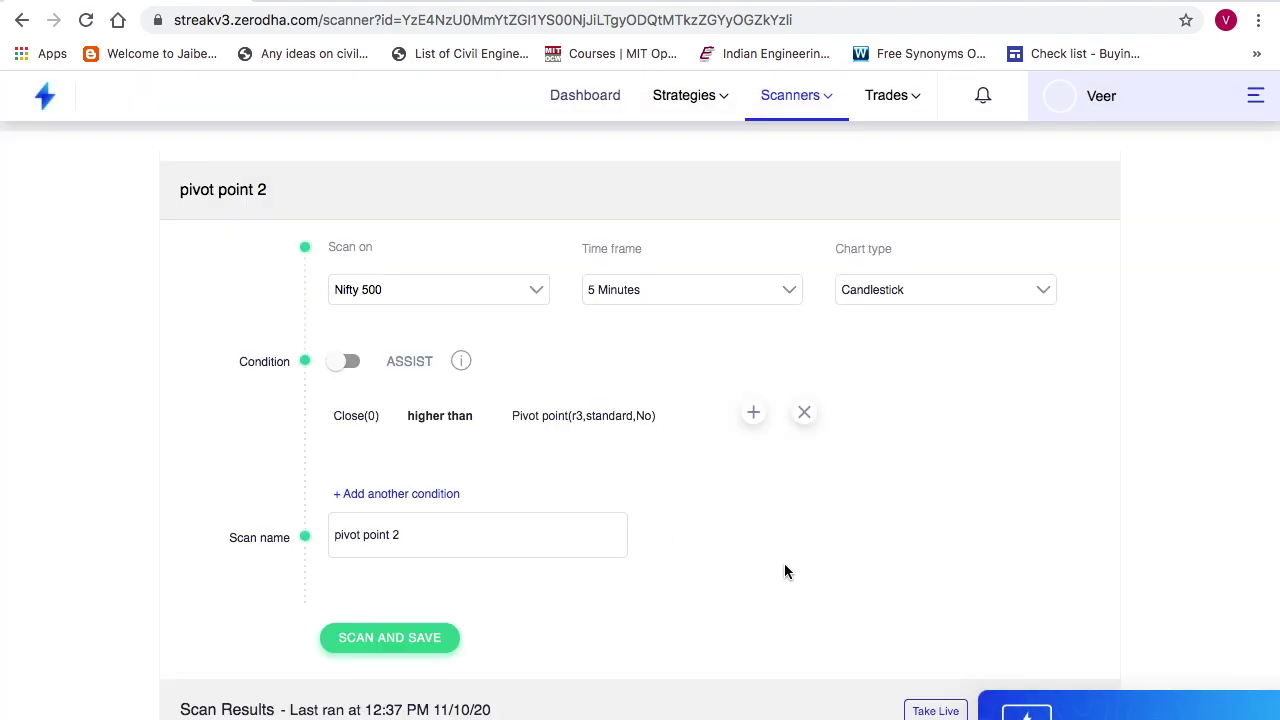
Step: Replace the comparator between Close(0) and the pivot point with lower than
click(631, 420)
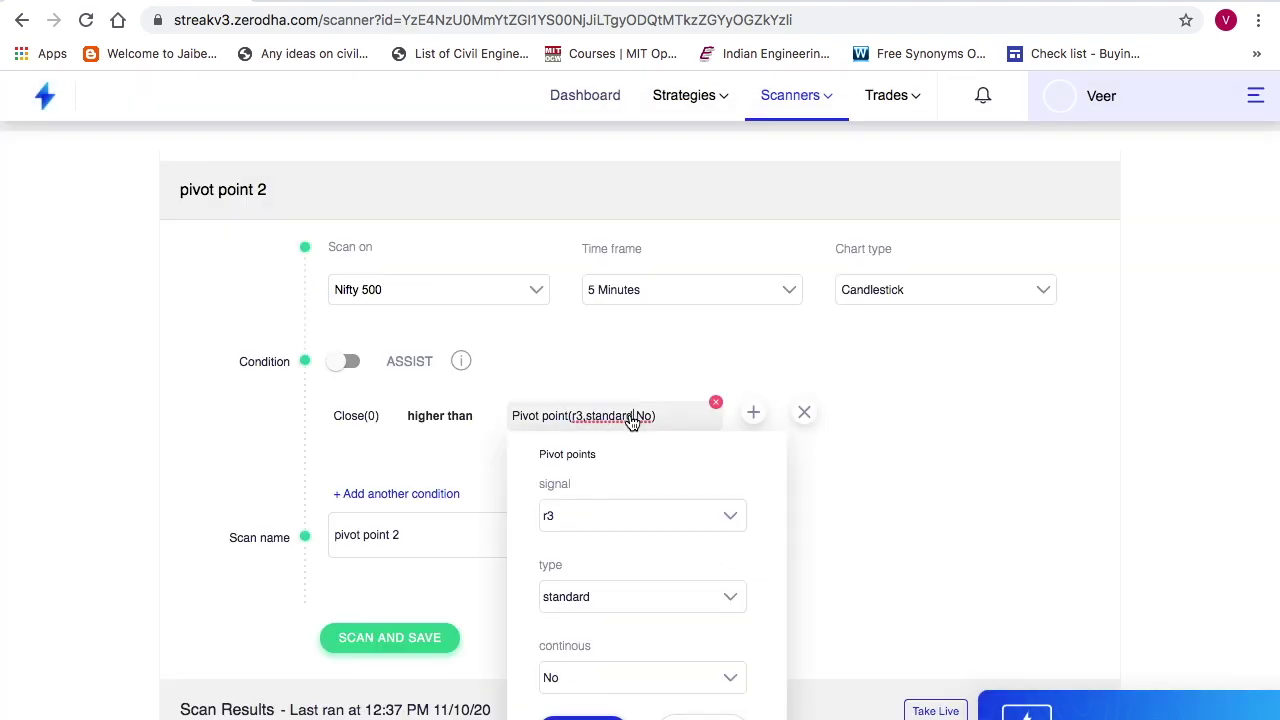
click(460, 418)
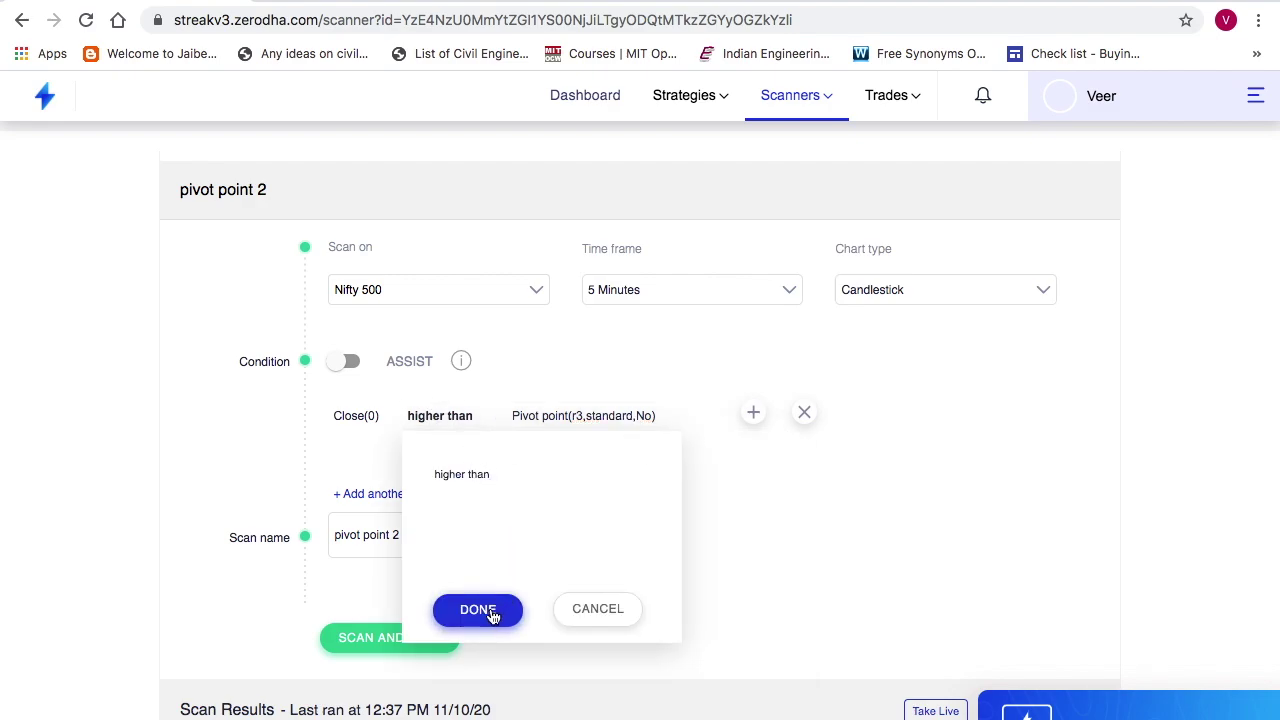
click(586, 612)
click(445, 416)
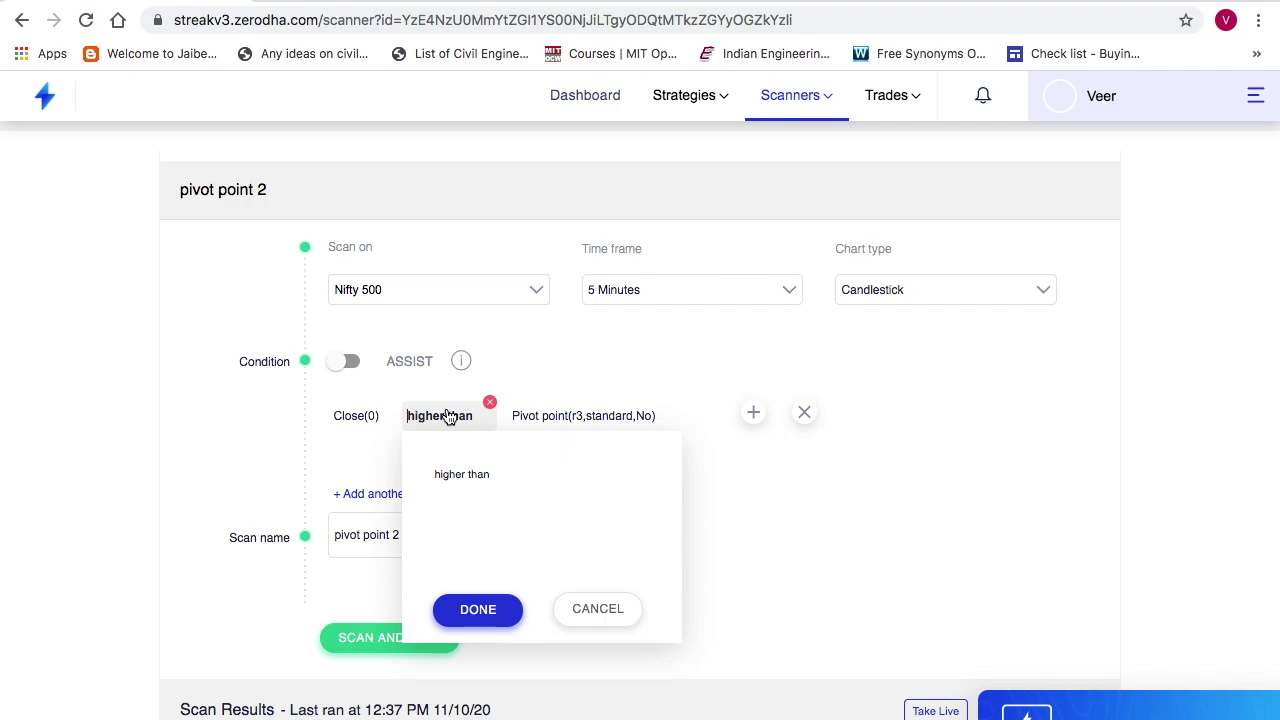
click(491, 404)
text(lowe)
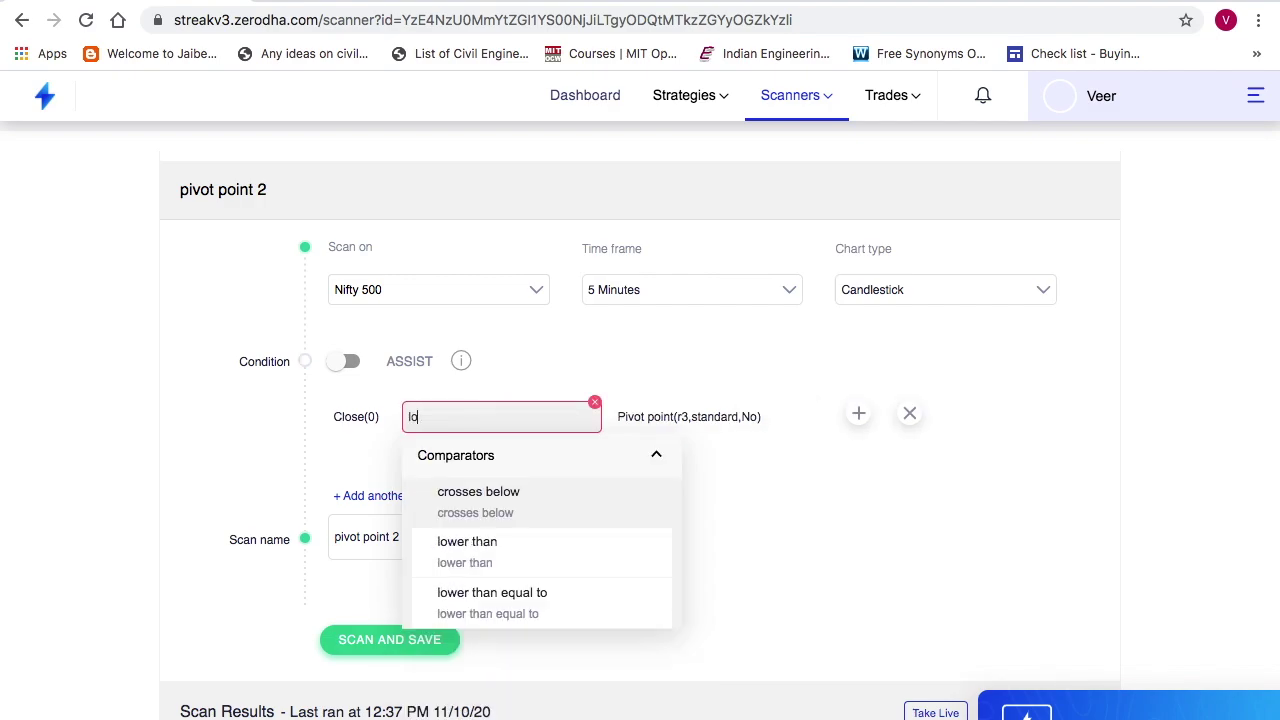
click(485, 513)
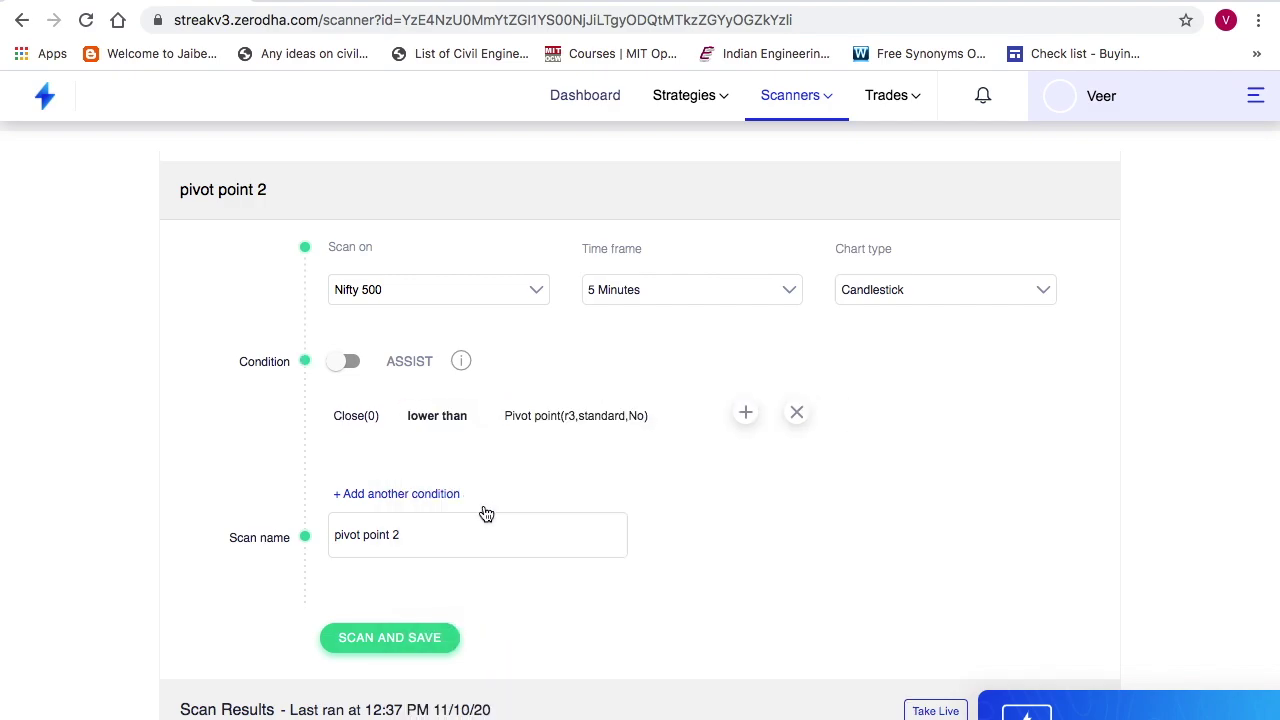
Step: Set the condition's pivot point signal to s3, then run and save the scan
click(617, 428)
click(634, 510)
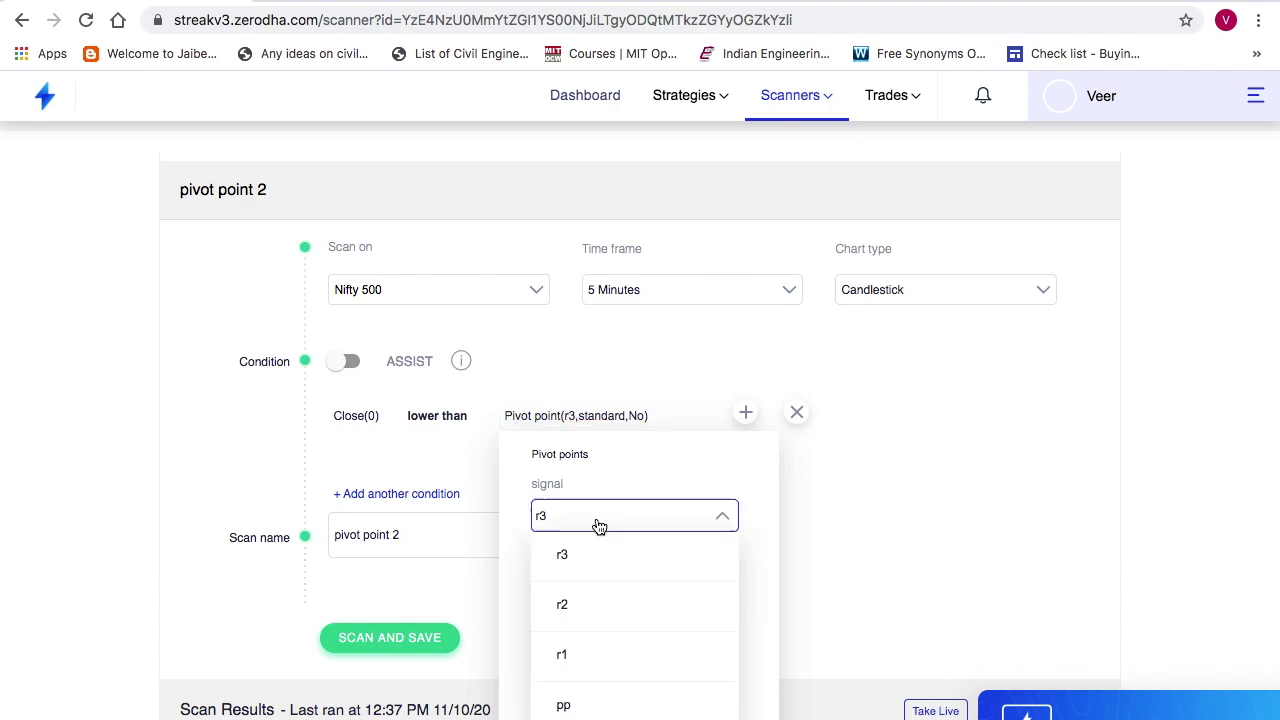
scroll(608, 640, down, 2)
click(566, 707)
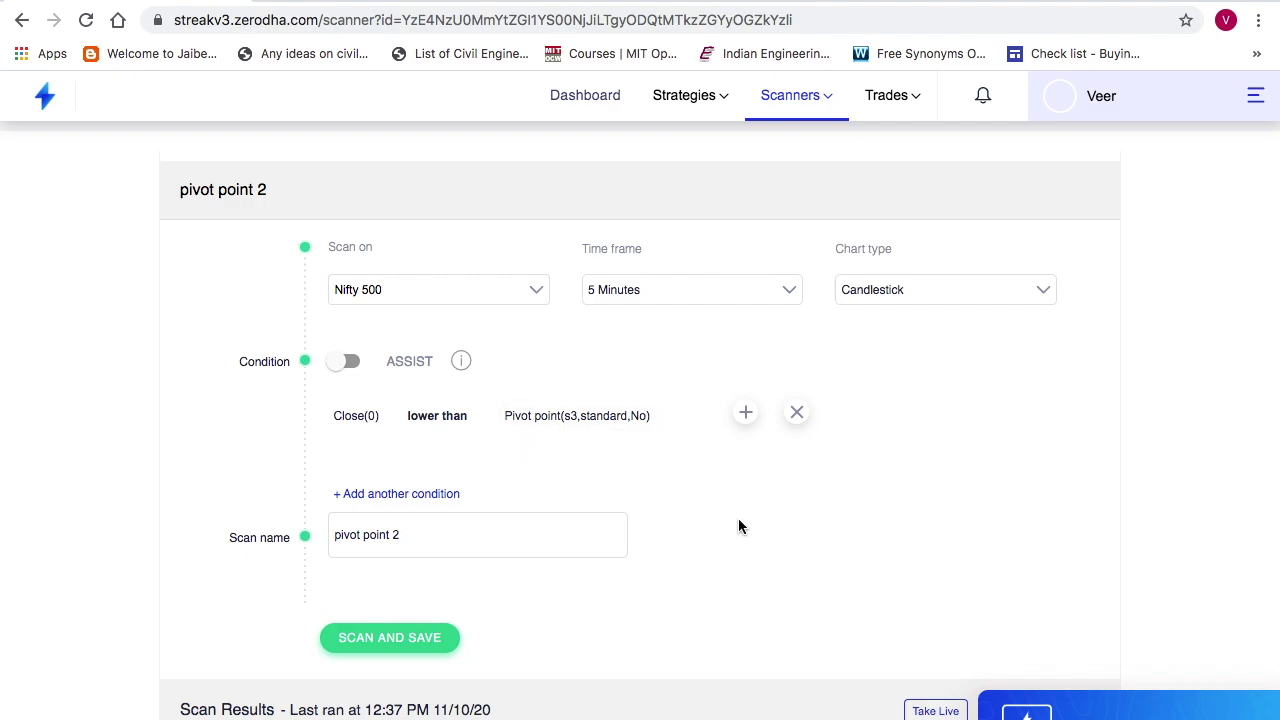
click(390, 645)
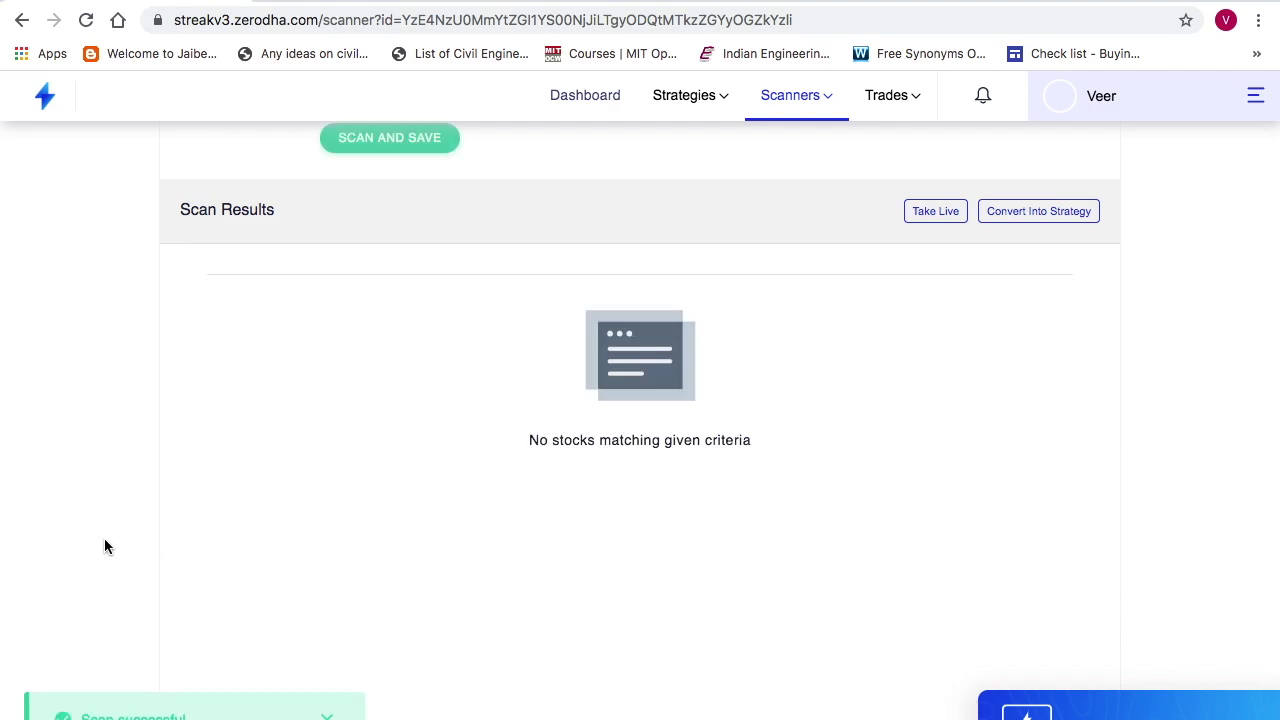
Step: Change the condition's pivot point signal to s2, run and save the scan, and go back to its conditions
scroll(104, 546, up, 3)
scroll(104, 538, up, 3)
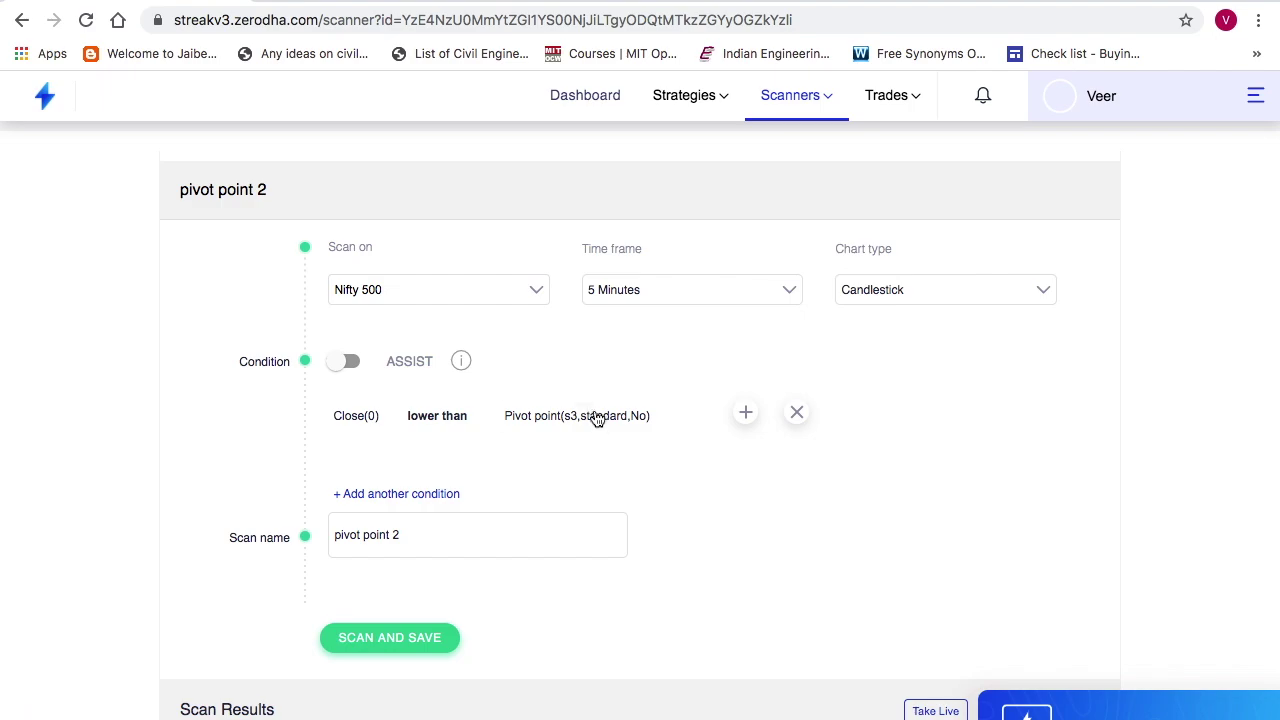
click(680, 423)
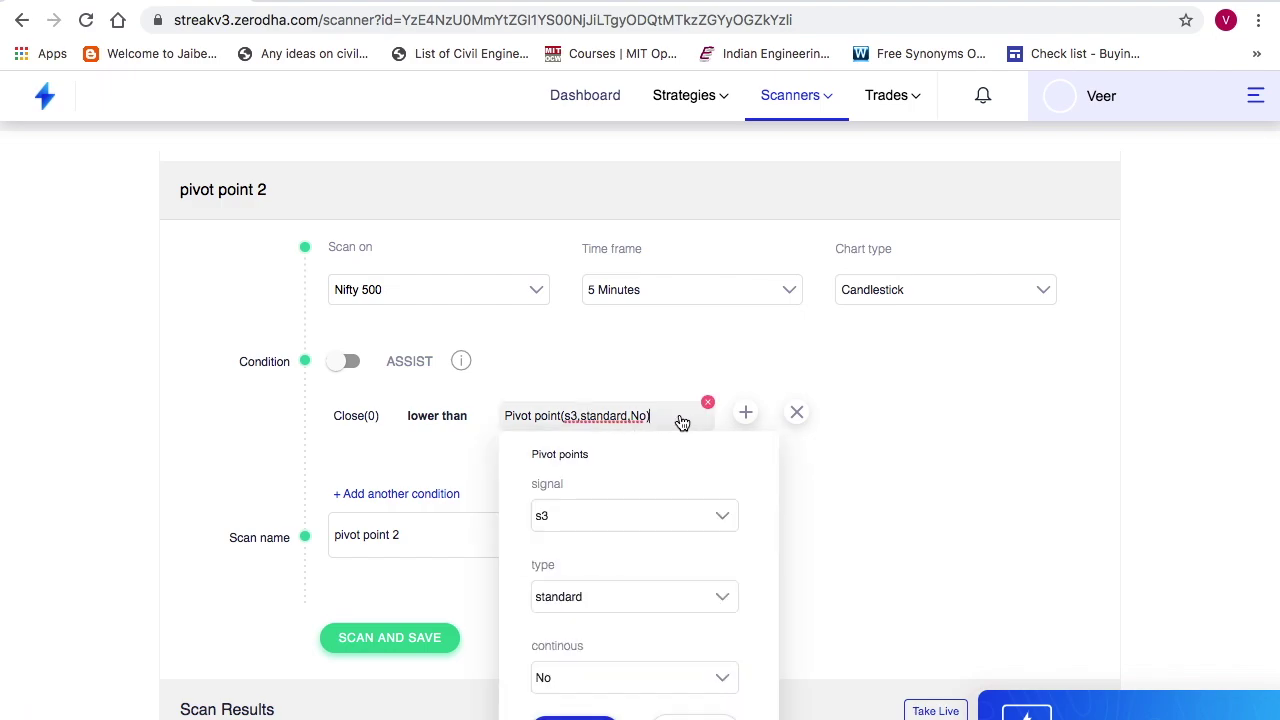
click(690, 521)
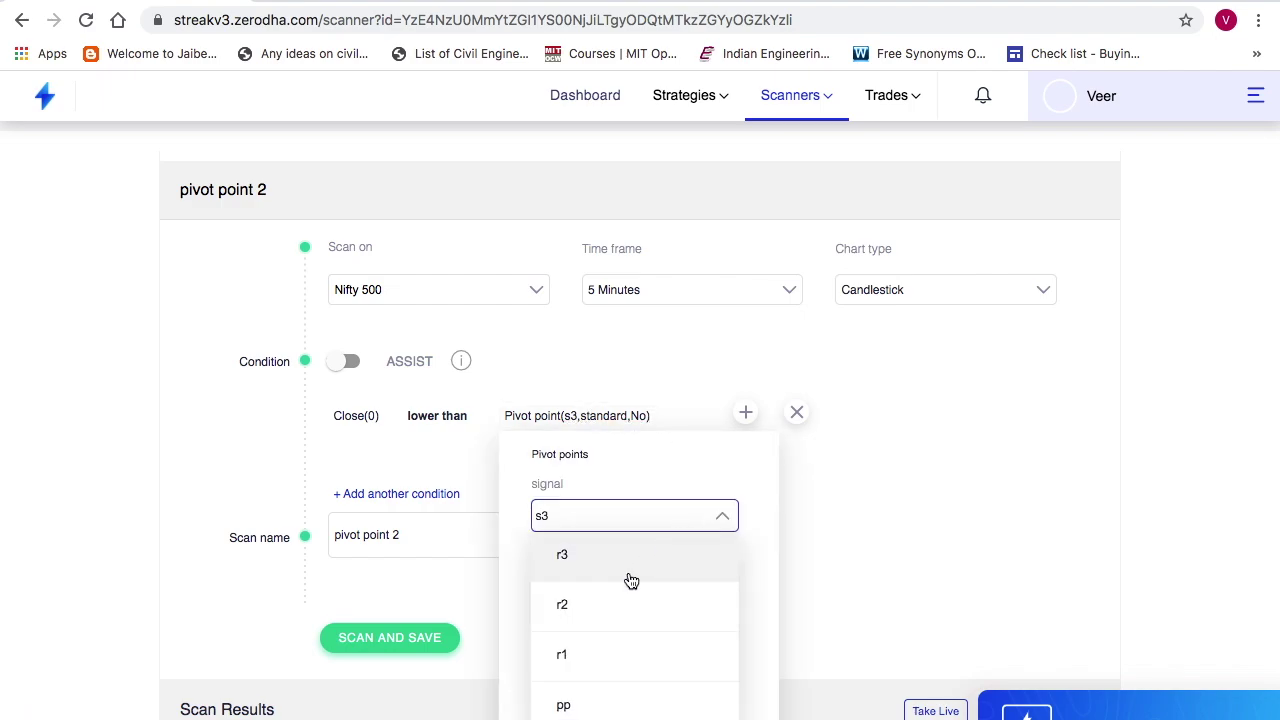
scroll(630, 590, down, 3)
click(594, 648)
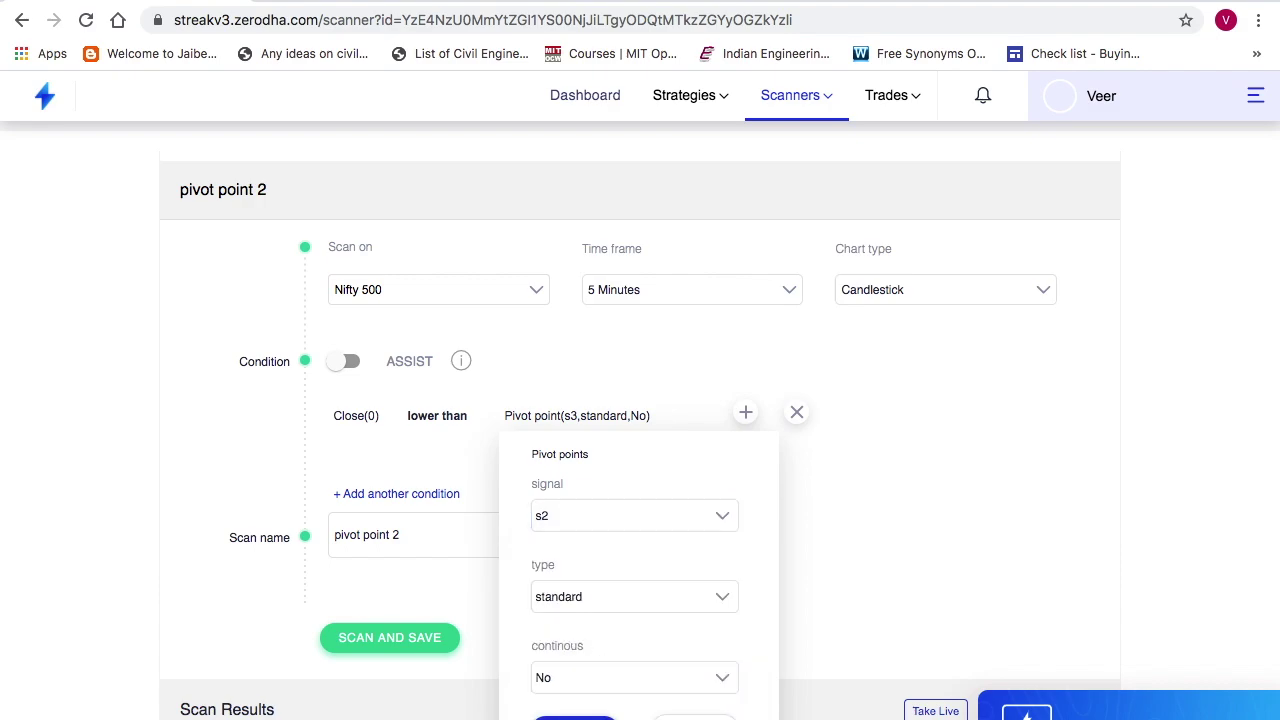
click(574, 716)
click(412, 645)
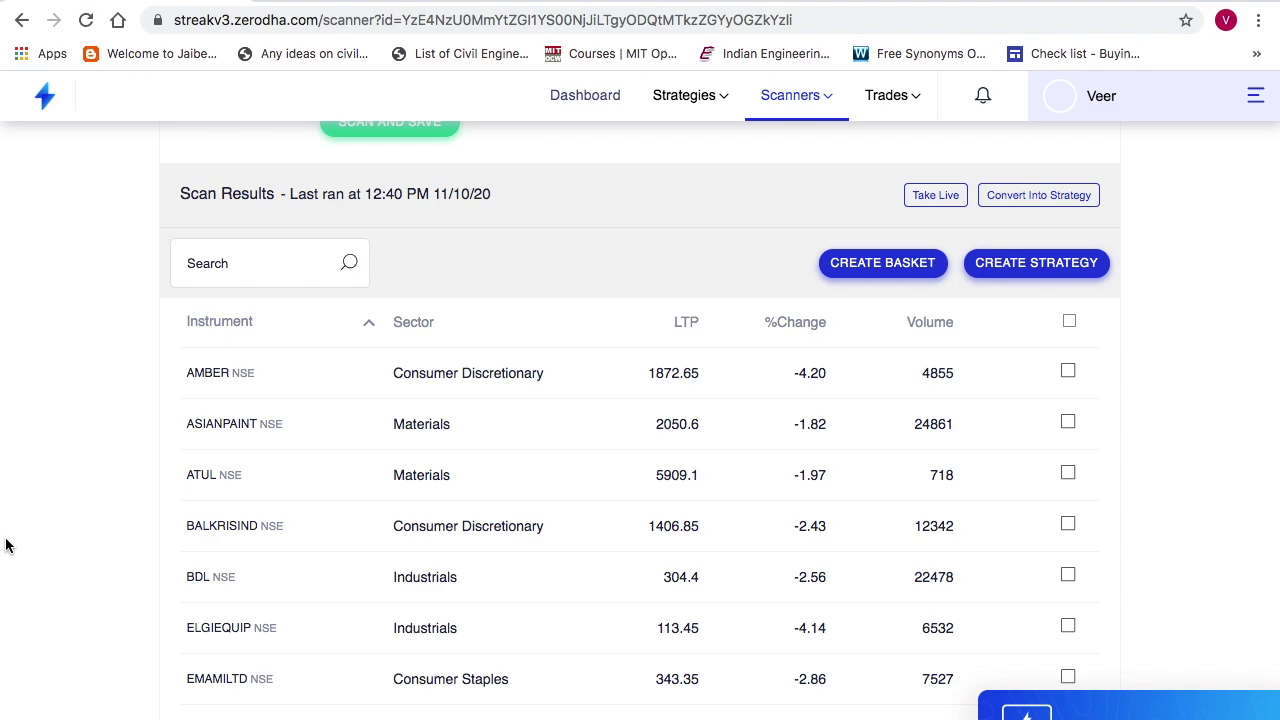
scroll(5, 545, up, 5)
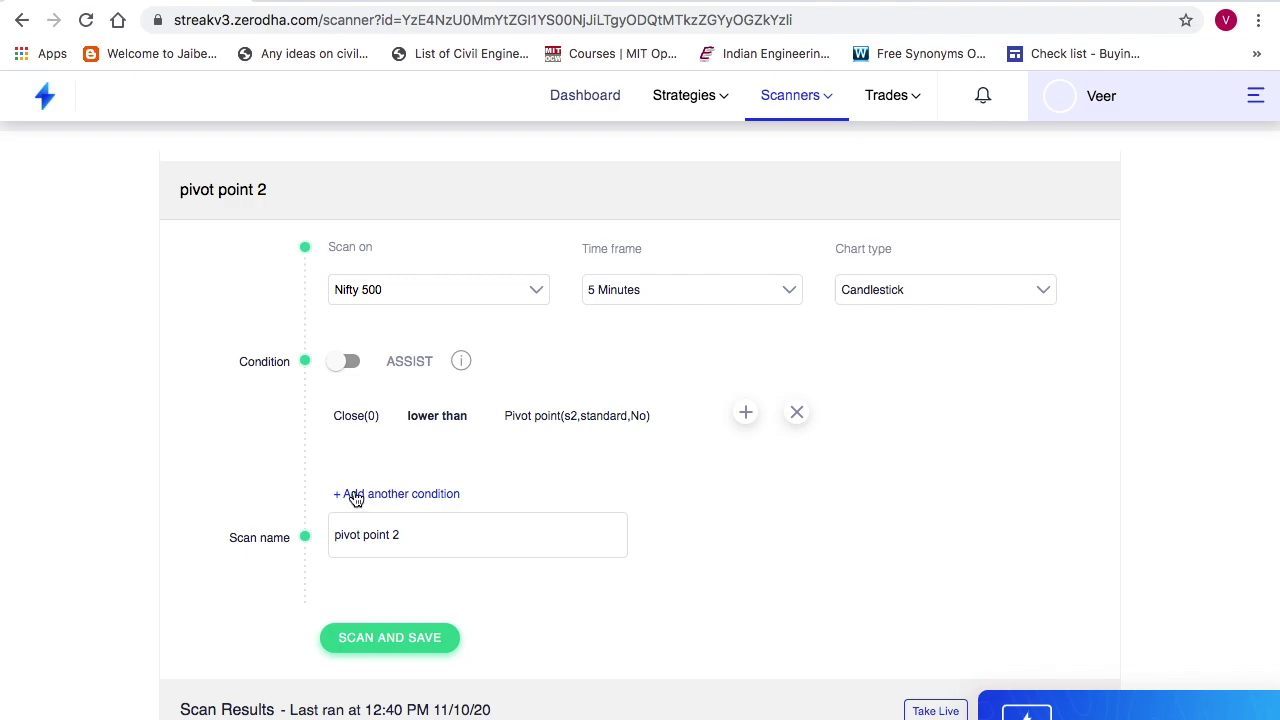
Step: Clear the existing scan condition and start a new one with Close at offset 0
mouse_move(355, 431)
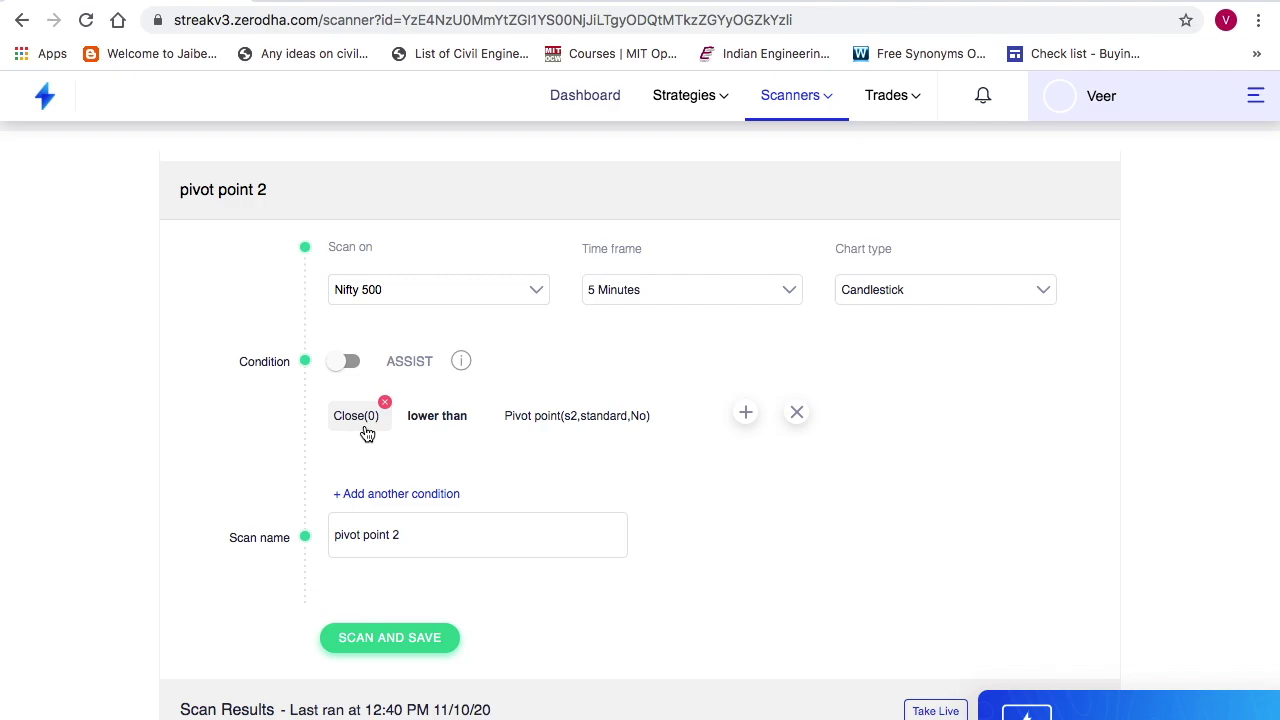
click(799, 414)
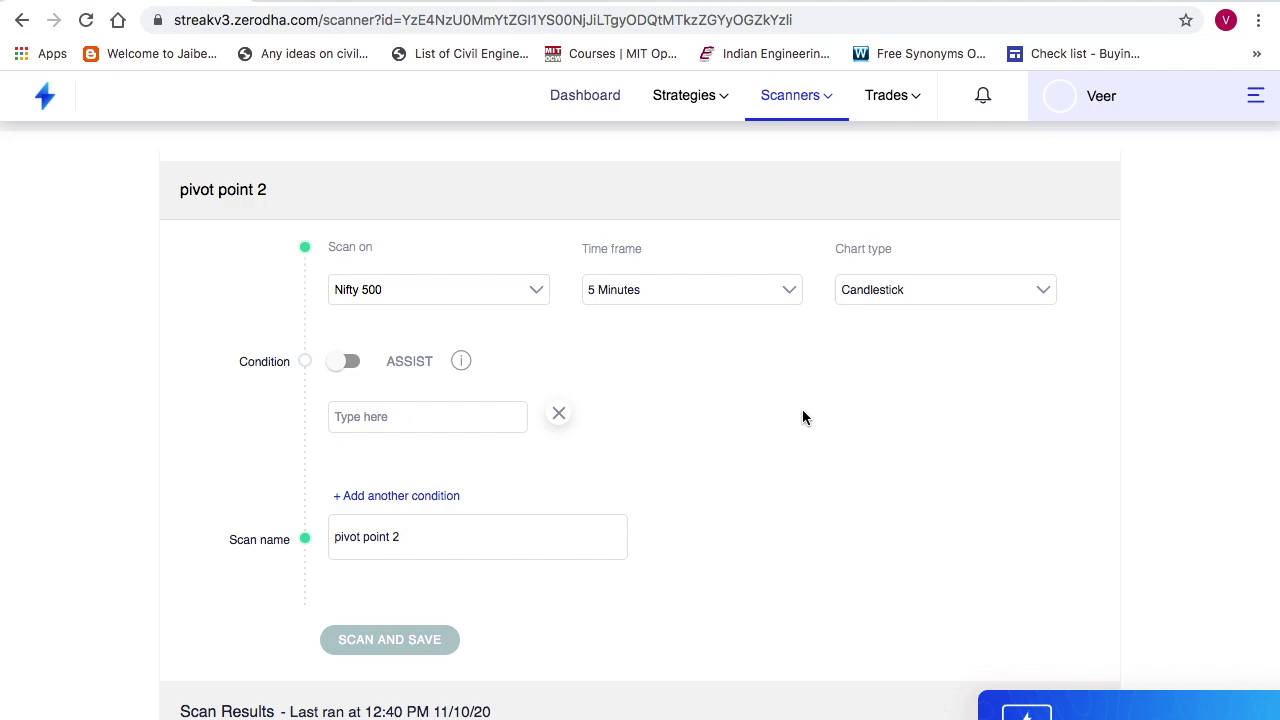
click(428, 427)
text(close)
click(431, 508)
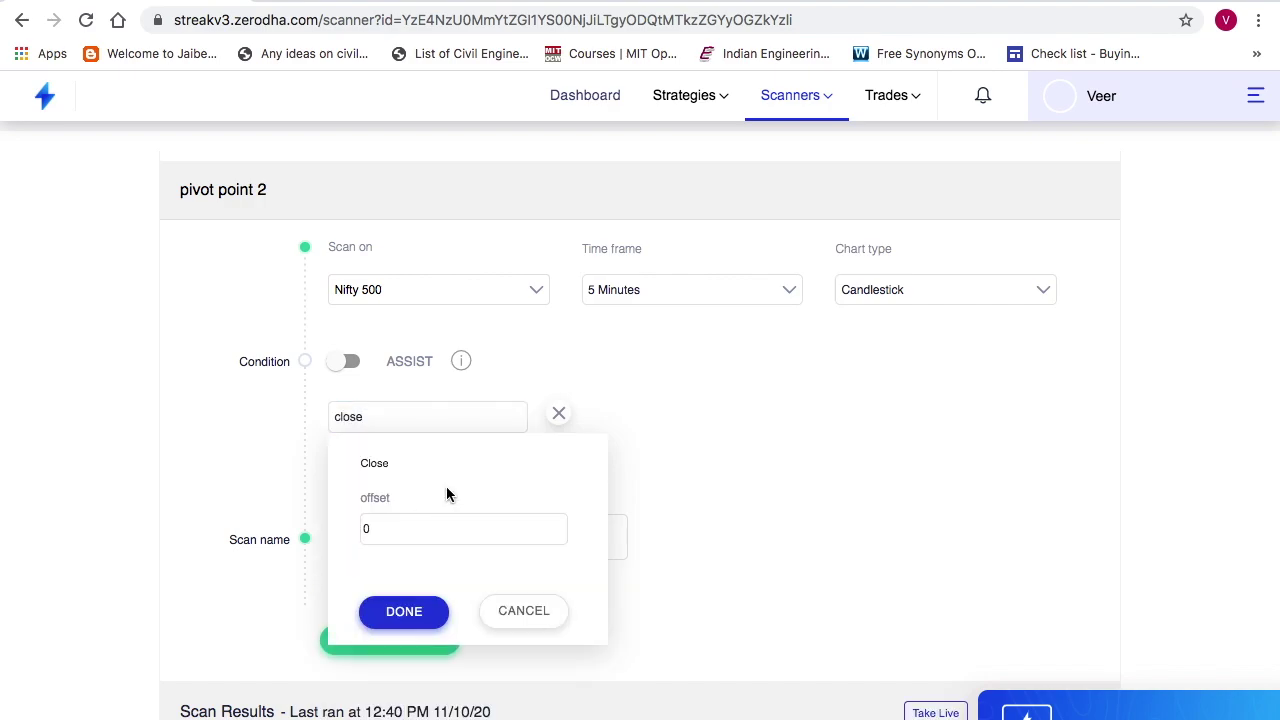
click(412, 606)
Step: Add the crosses above comparator after Close(0) in the condition
click(426, 412)
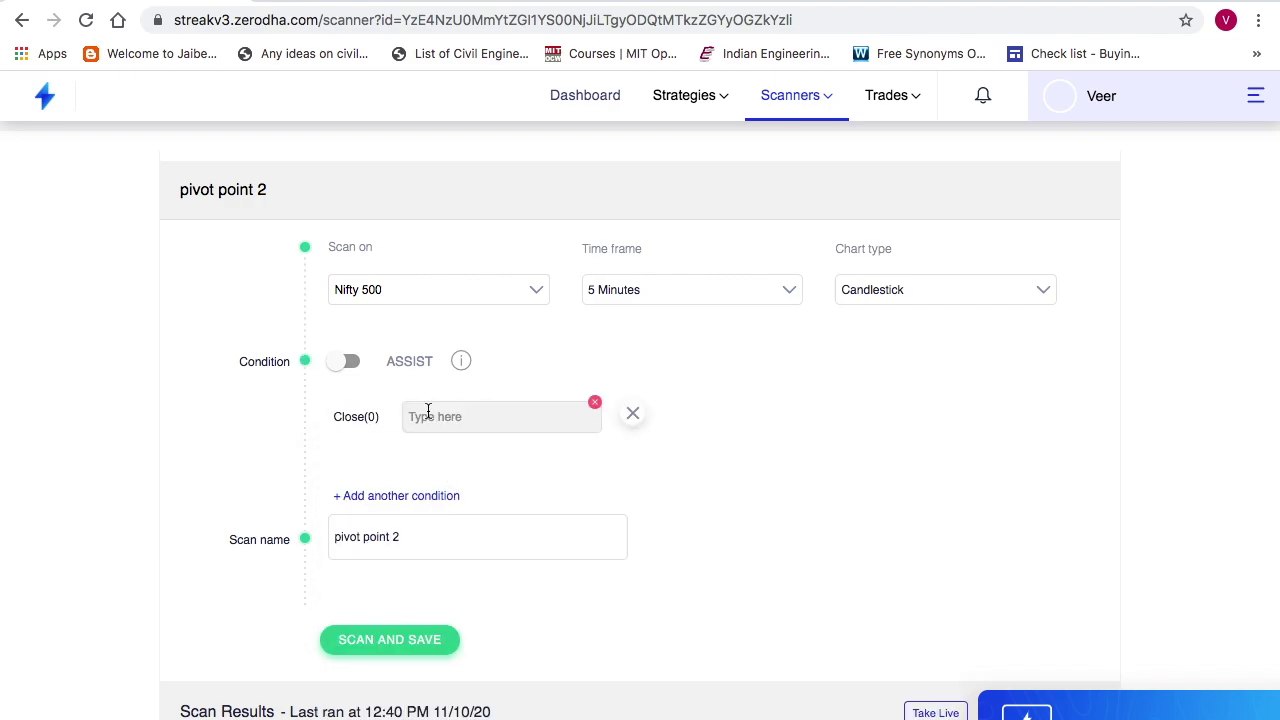
click(462, 428)
text(cross)
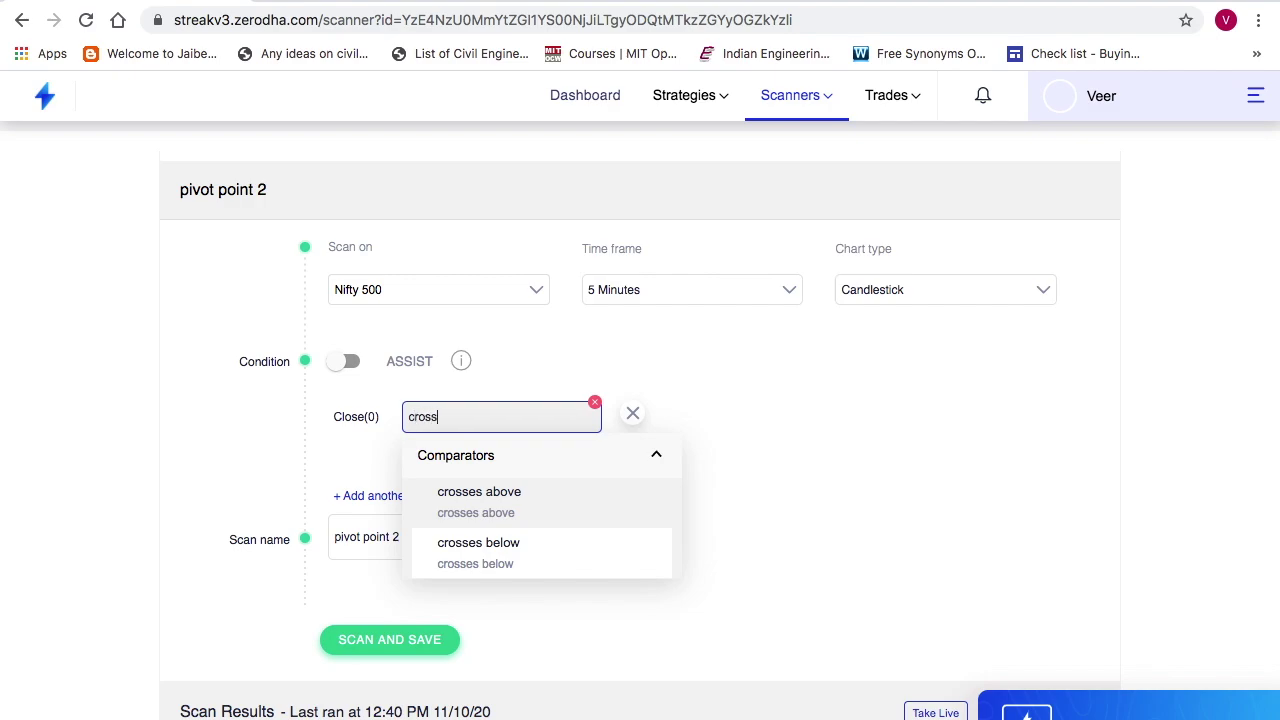
click(500, 514)
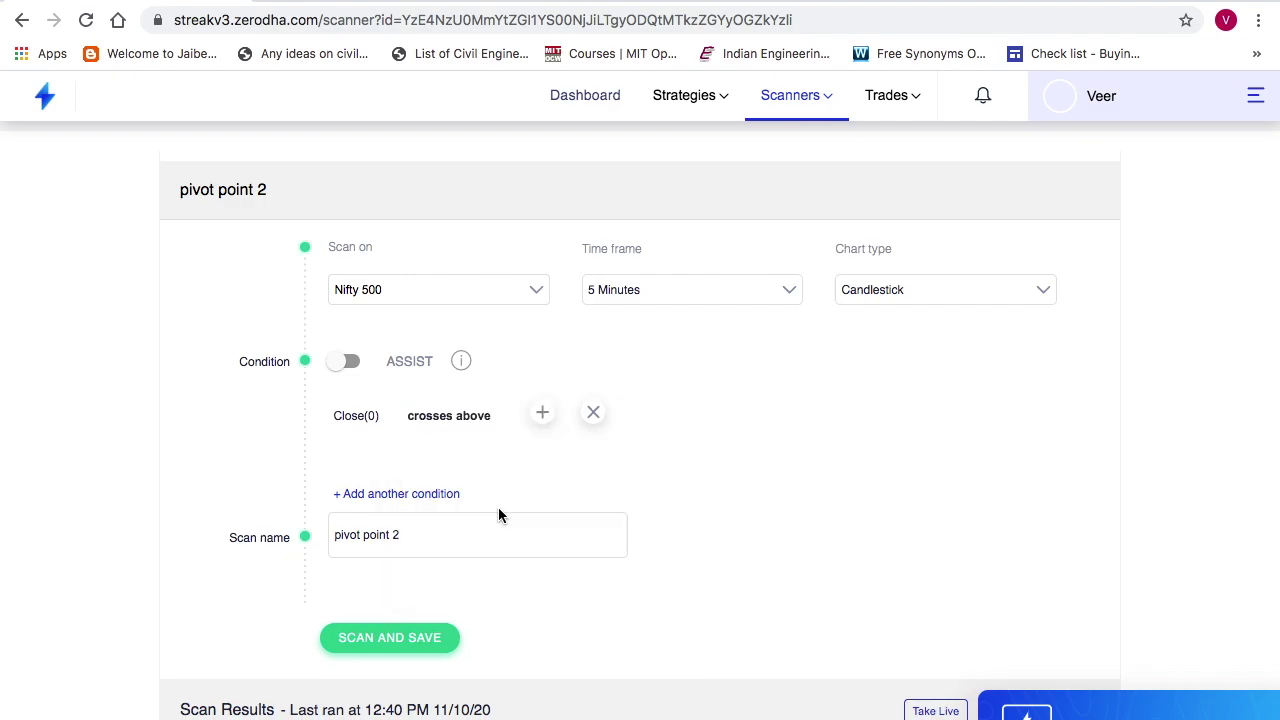
Step: Complete the condition with the Pivot points indicator, using signal r2, type standard and continuous No
click(542, 413)
click(547, 424)
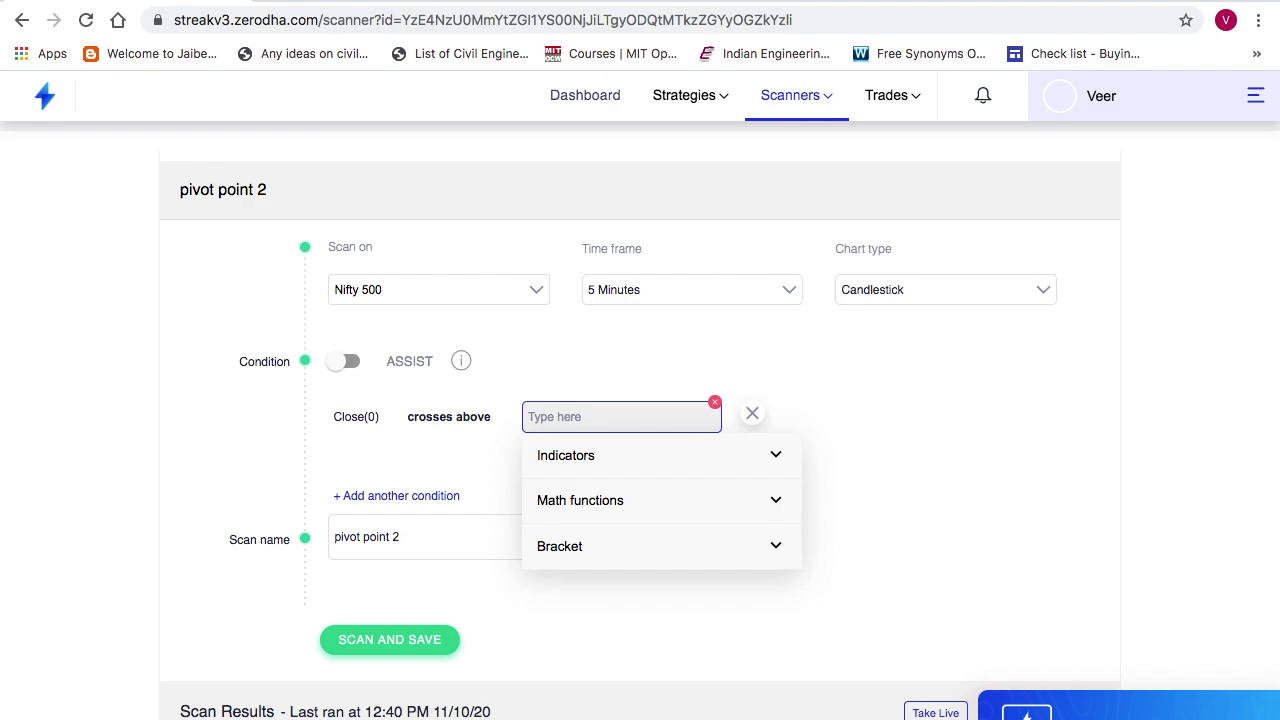
text(pivo)
click(564, 555)
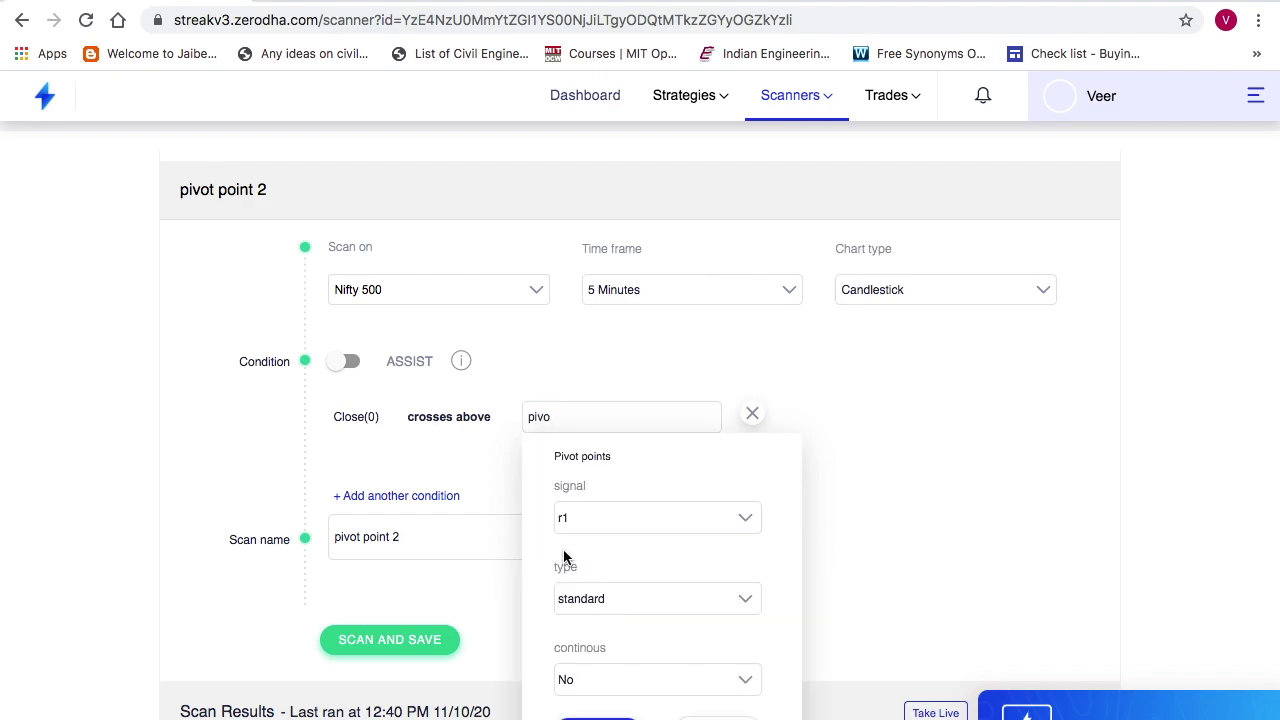
click(658, 530)
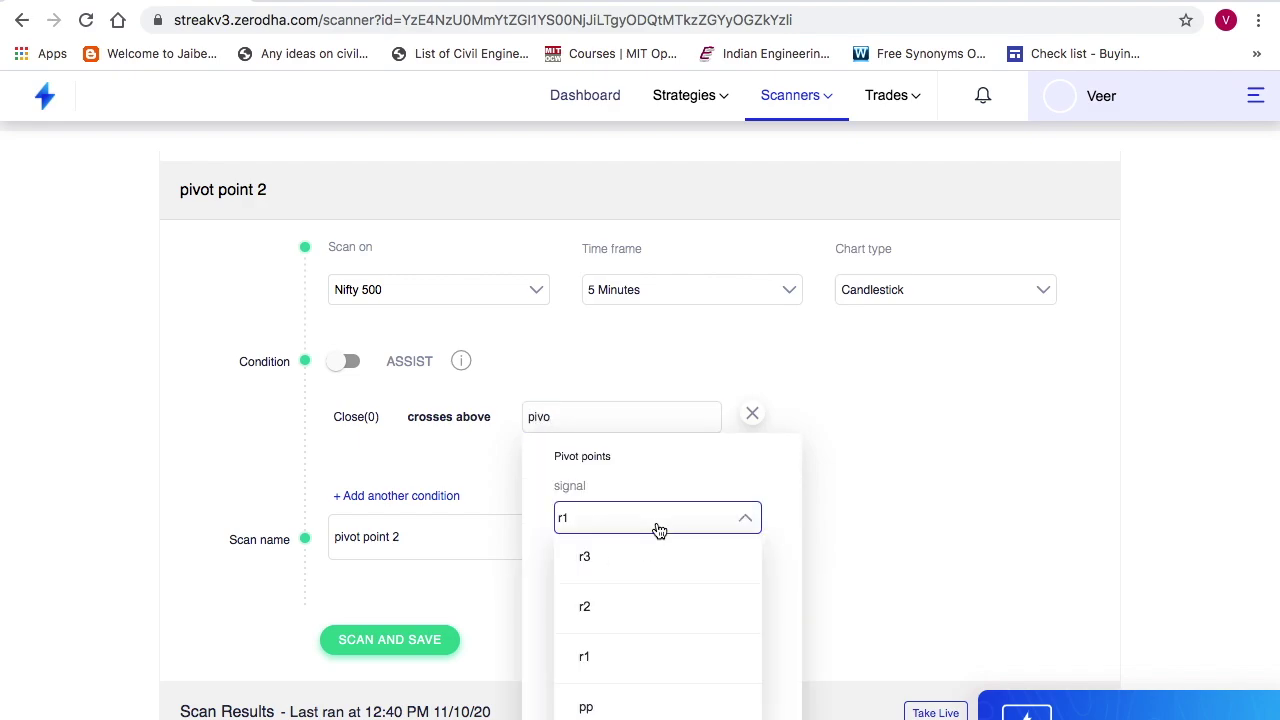
click(615, 605)
click(605, 716)
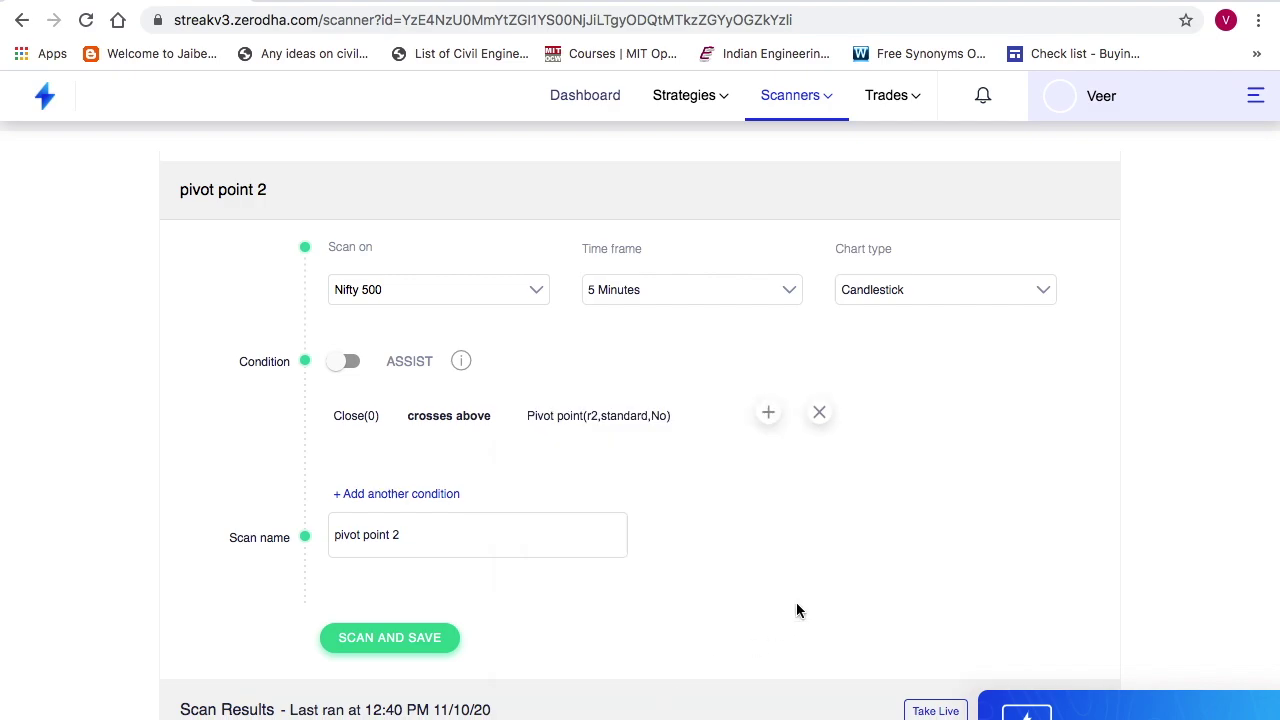
Step: Change the condition's pivot point type to fibonacci, then run and save the scan and view its results
click(620, 418)
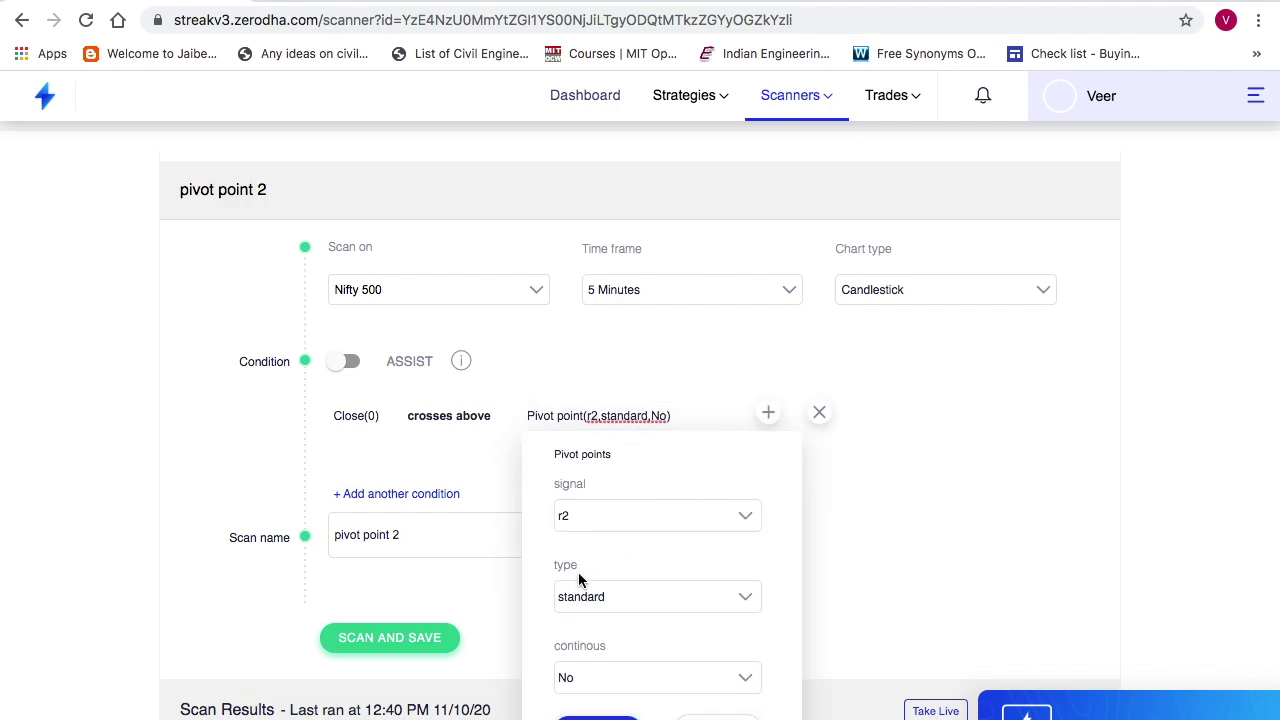
click(648, 606)
click(611, 686)
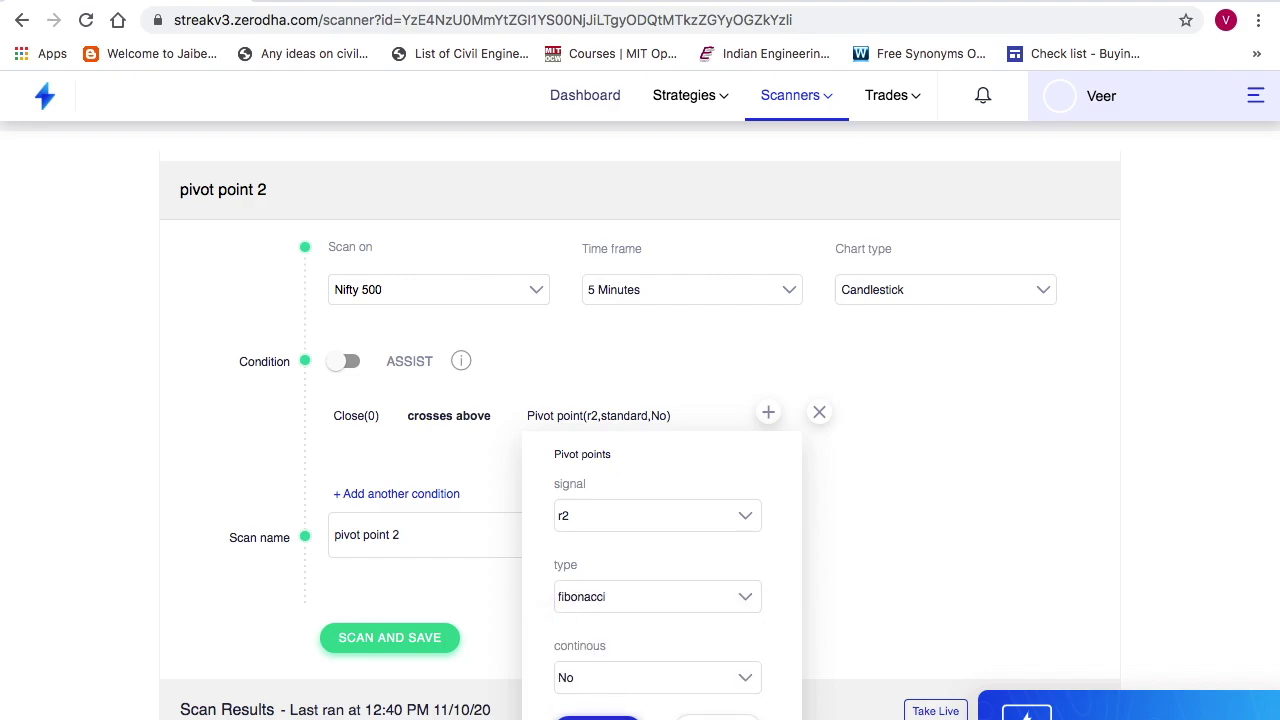
click(597, 716)
scroll(757, 623, down, 3)
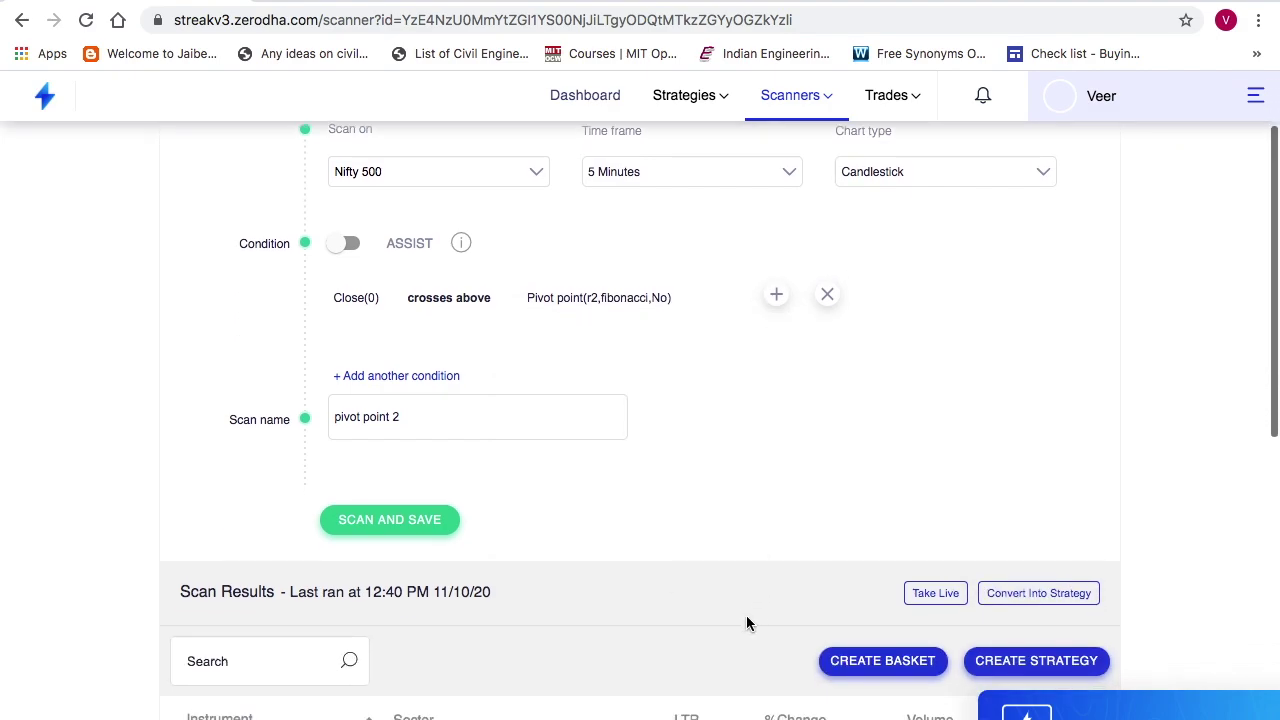
click(389, 525)
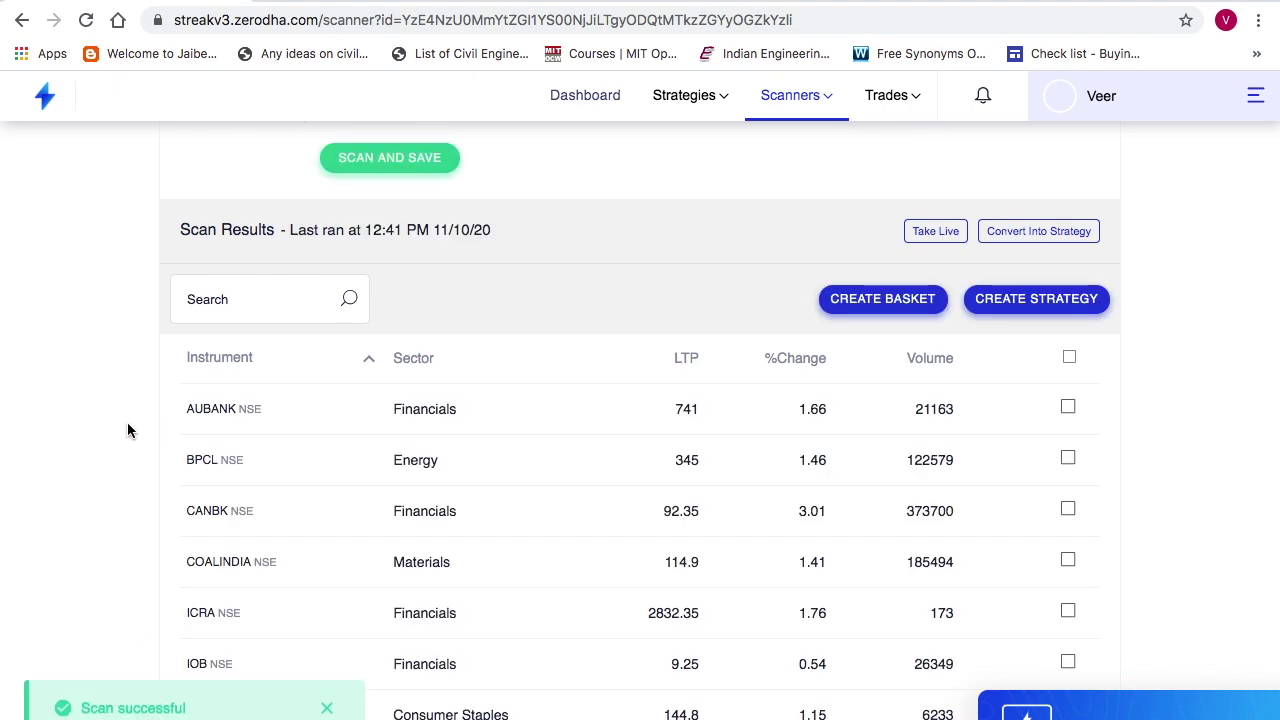
scroll(82, 540, down, 2)
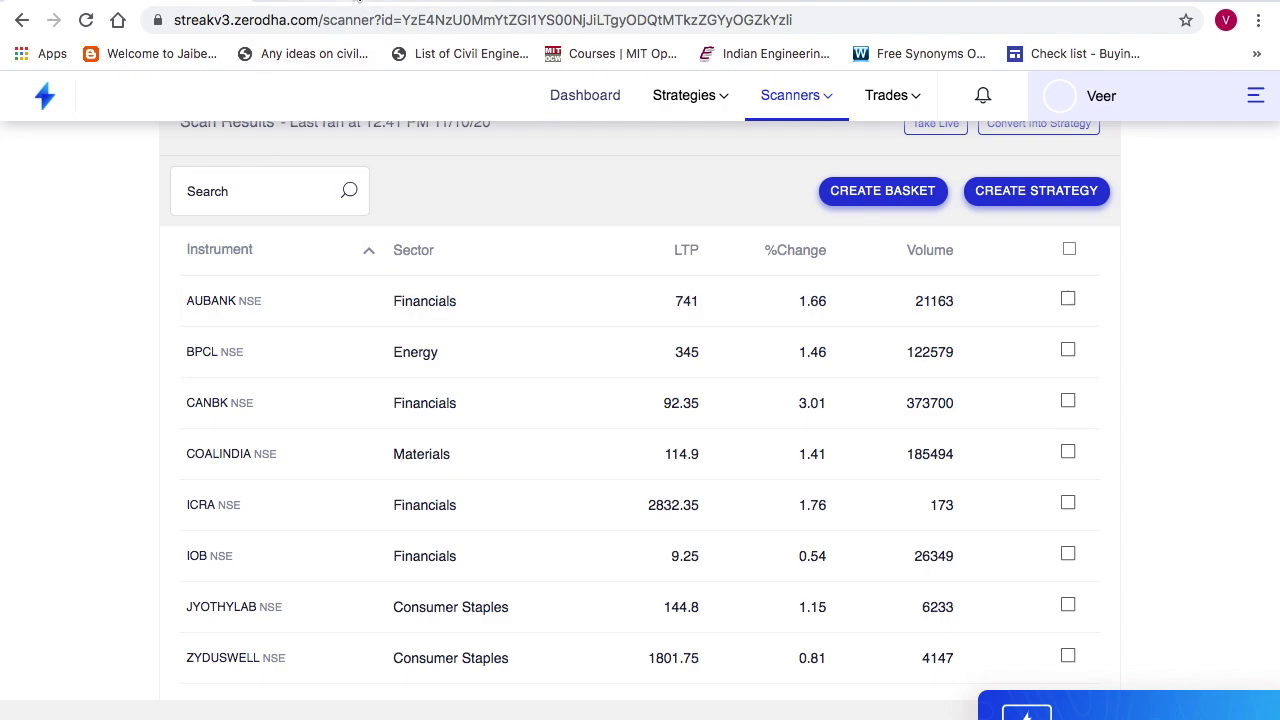
Step: Switch to Kite, add the NSE stock AUBANK to the watchlist and open its chart
click(262, 3)
click(166, 157)
text(au)
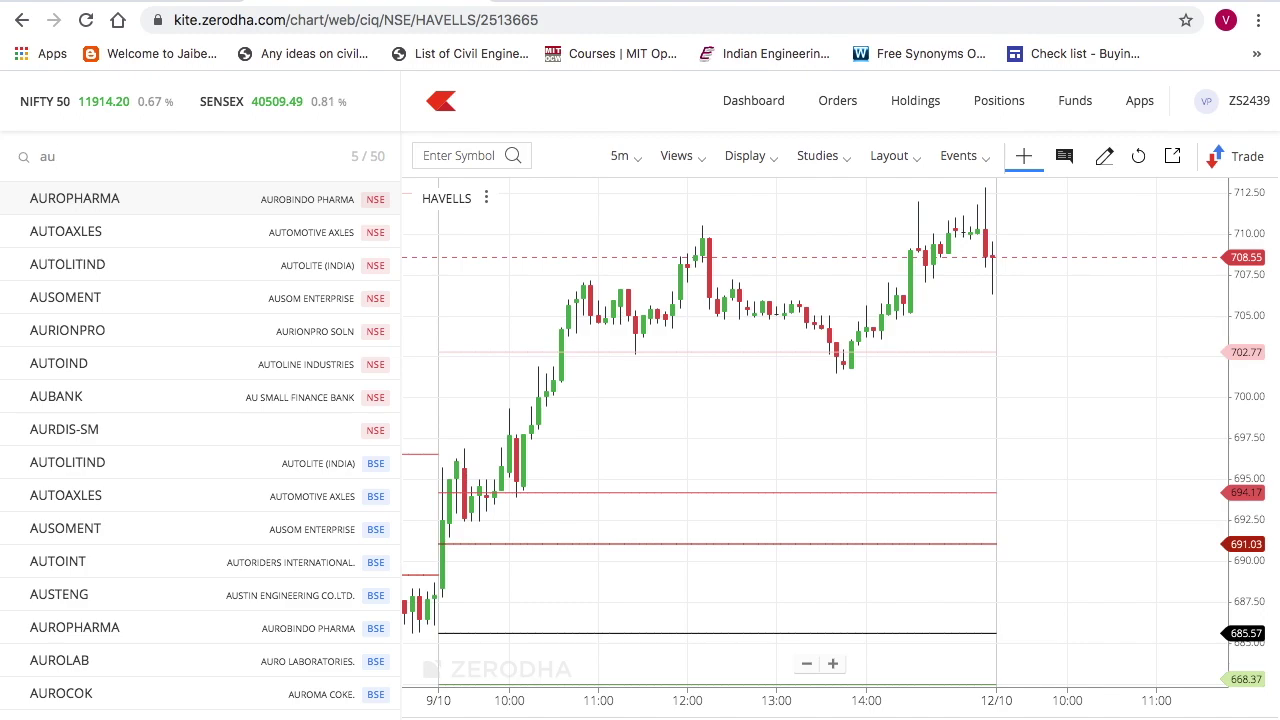
text( ba)
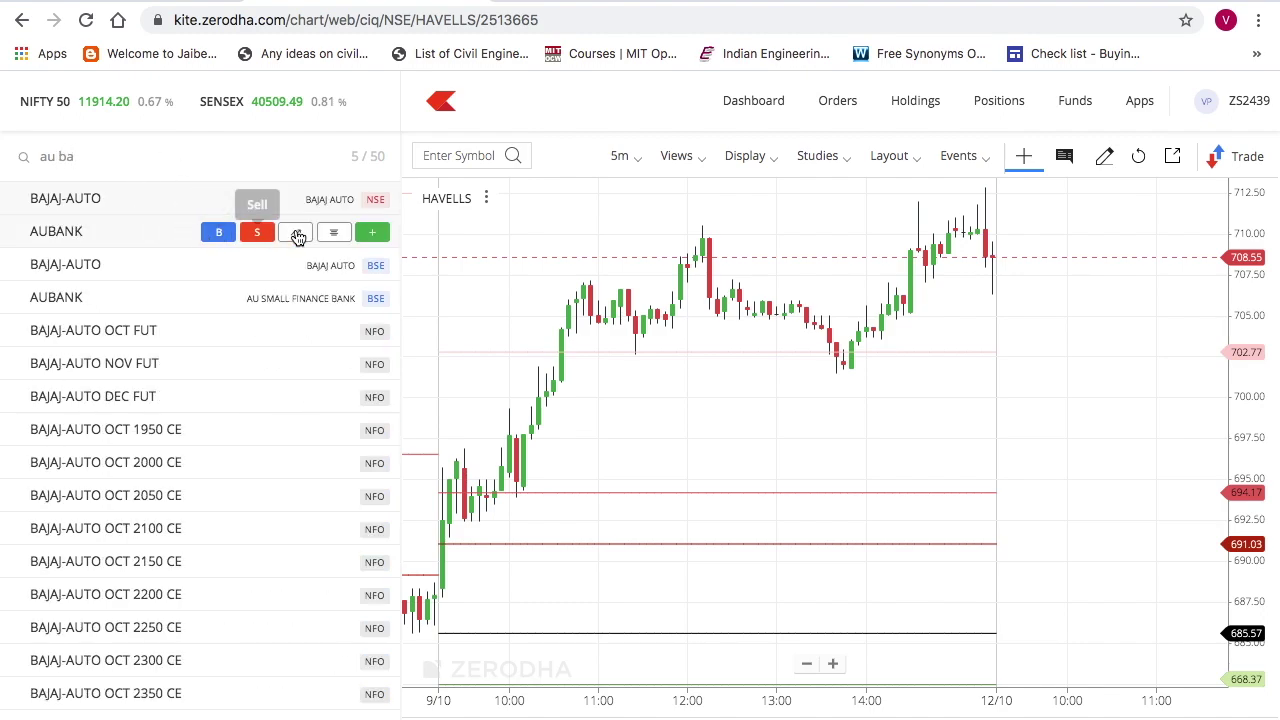
click(371, 233)
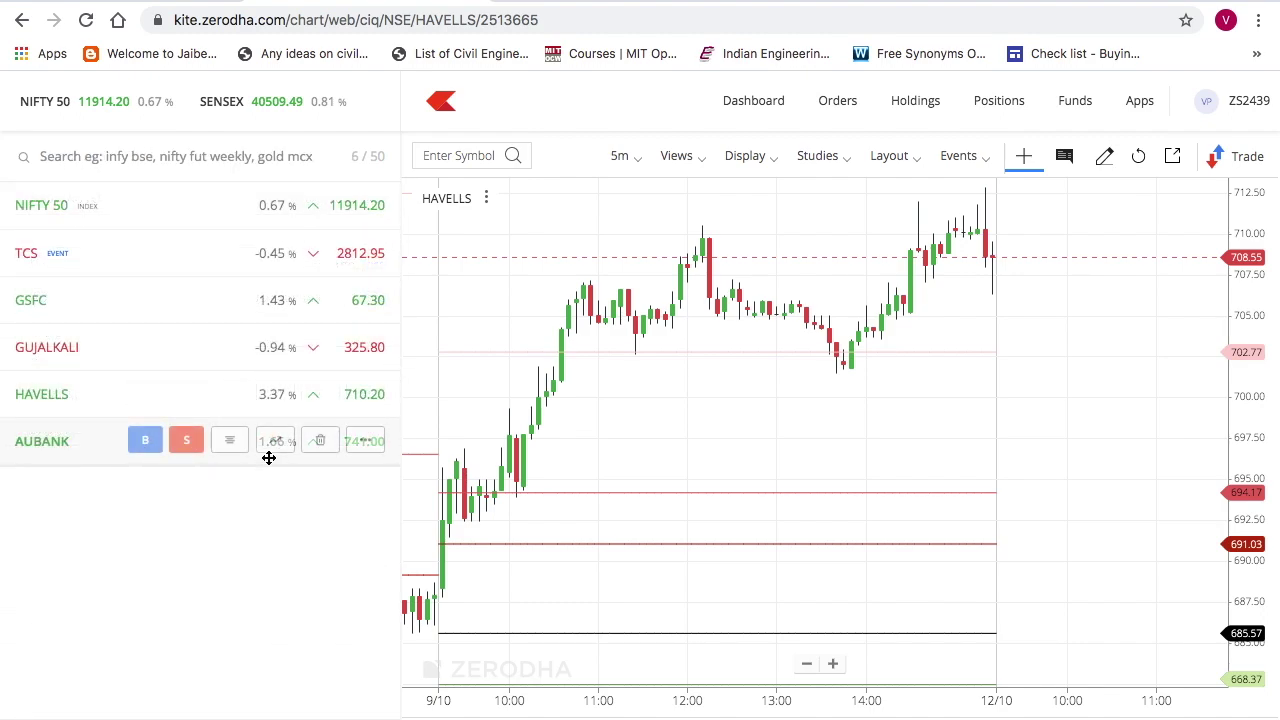
click(275, 441)
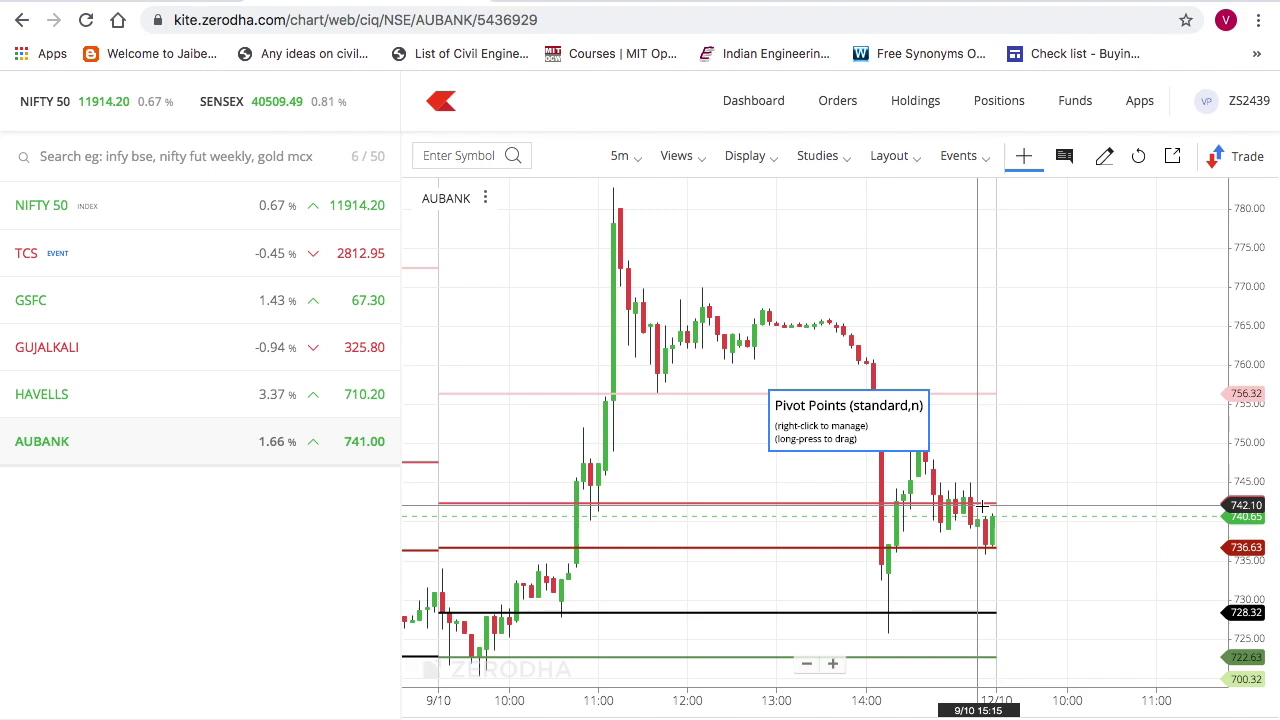
Step: Check the scan condition in Streak, and set the type of the AUBANK chart's Pivot Points study in Kite to fibonacci
click(833, 160)
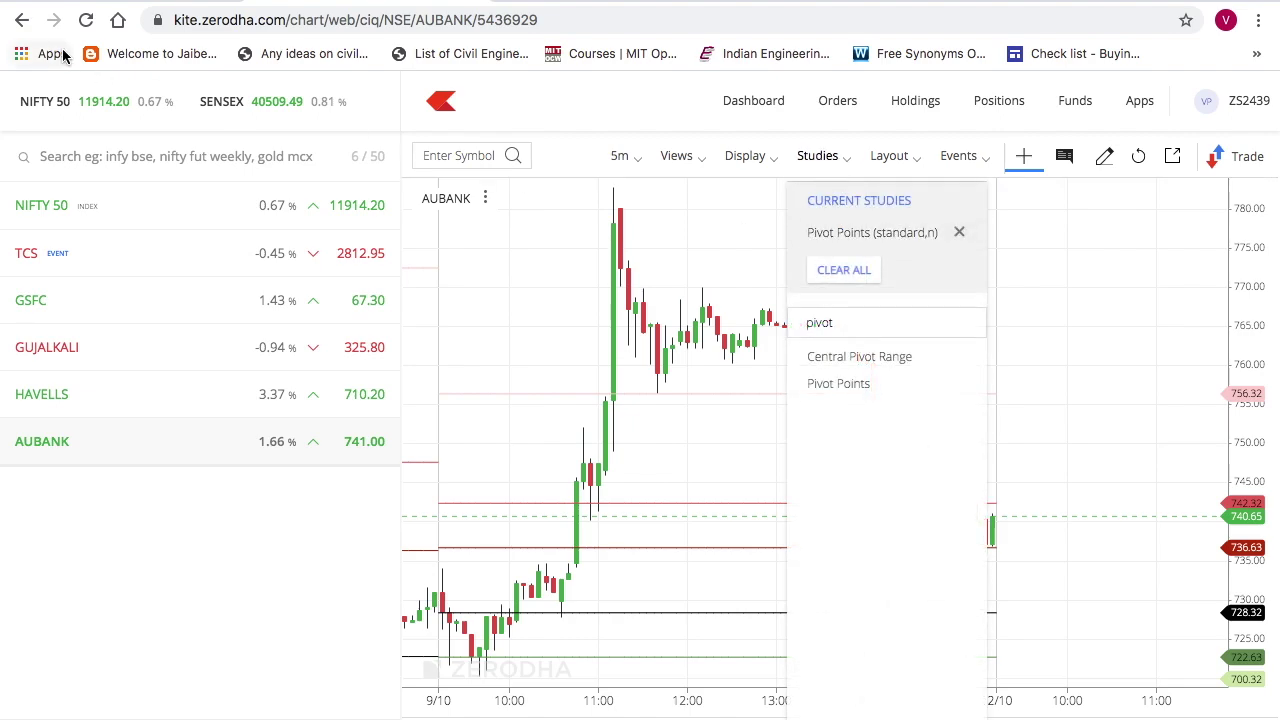
key(ctrl+Tab)
scroll(566, 351, up, 3)
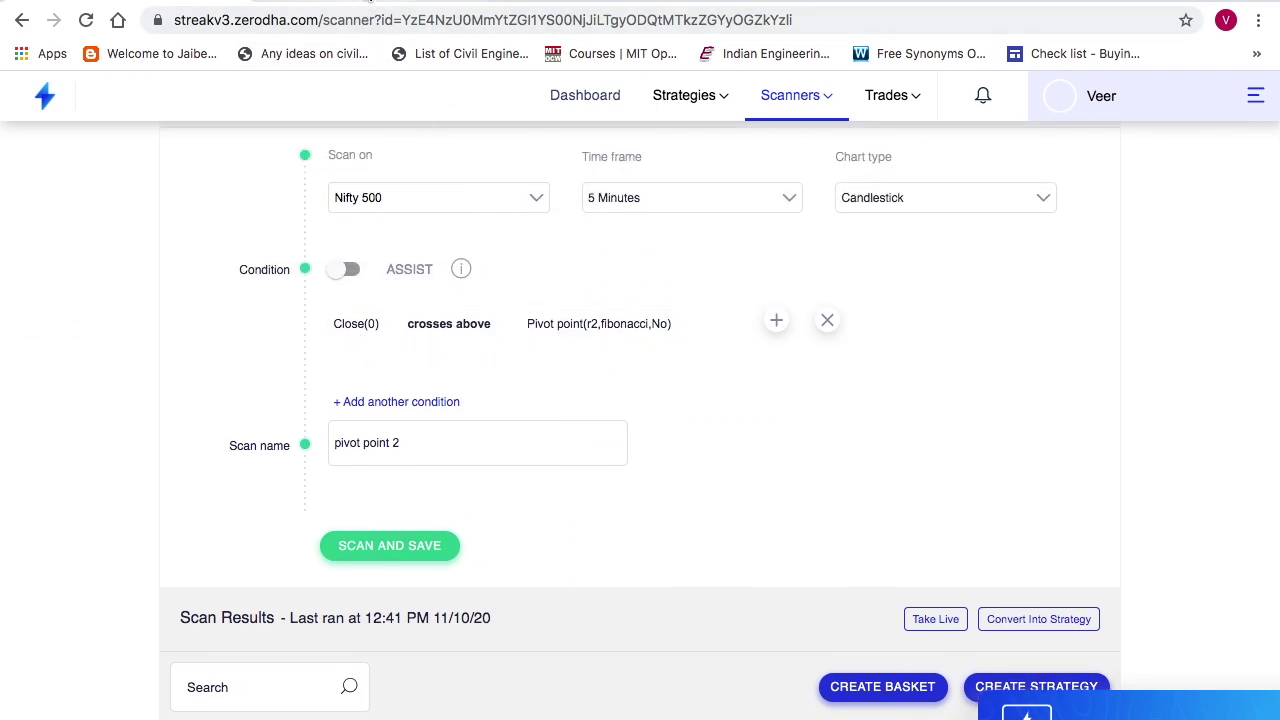
click(366, 2)
click(903, 234)
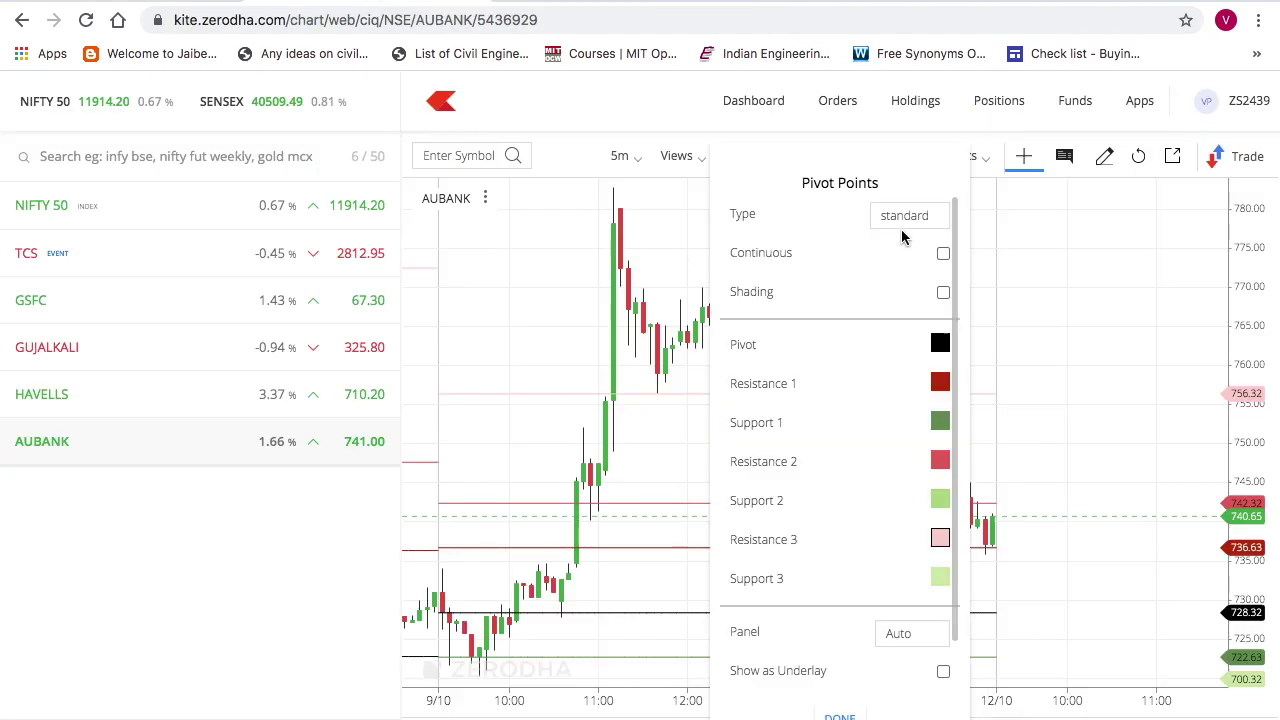
click(914, 214)
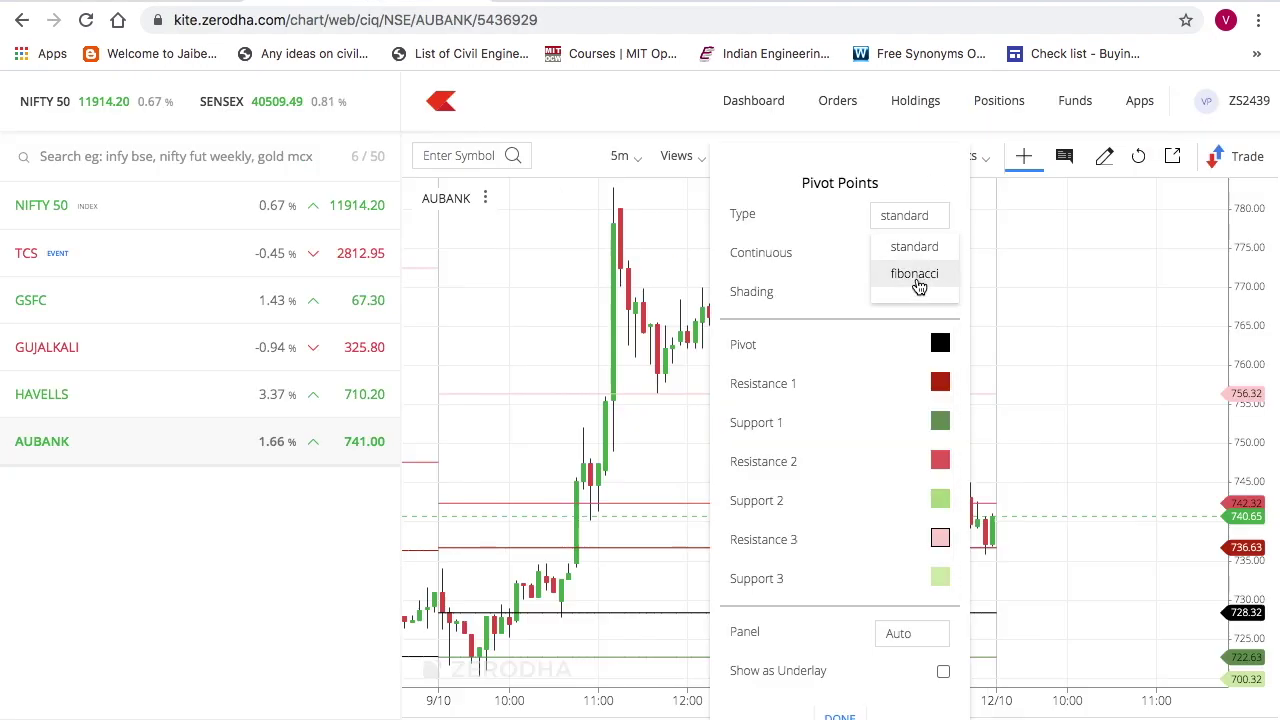
click(919, 271)
click(840, 716)
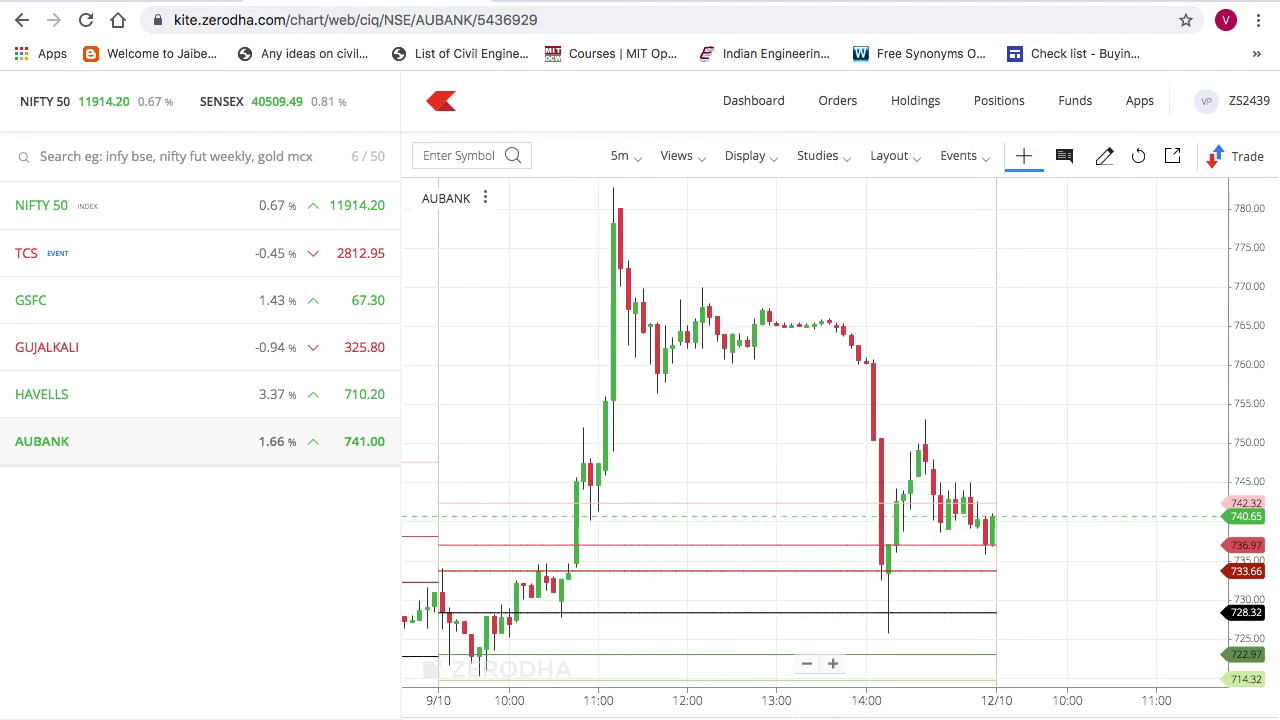
scroll(1106, 500, up, 5)
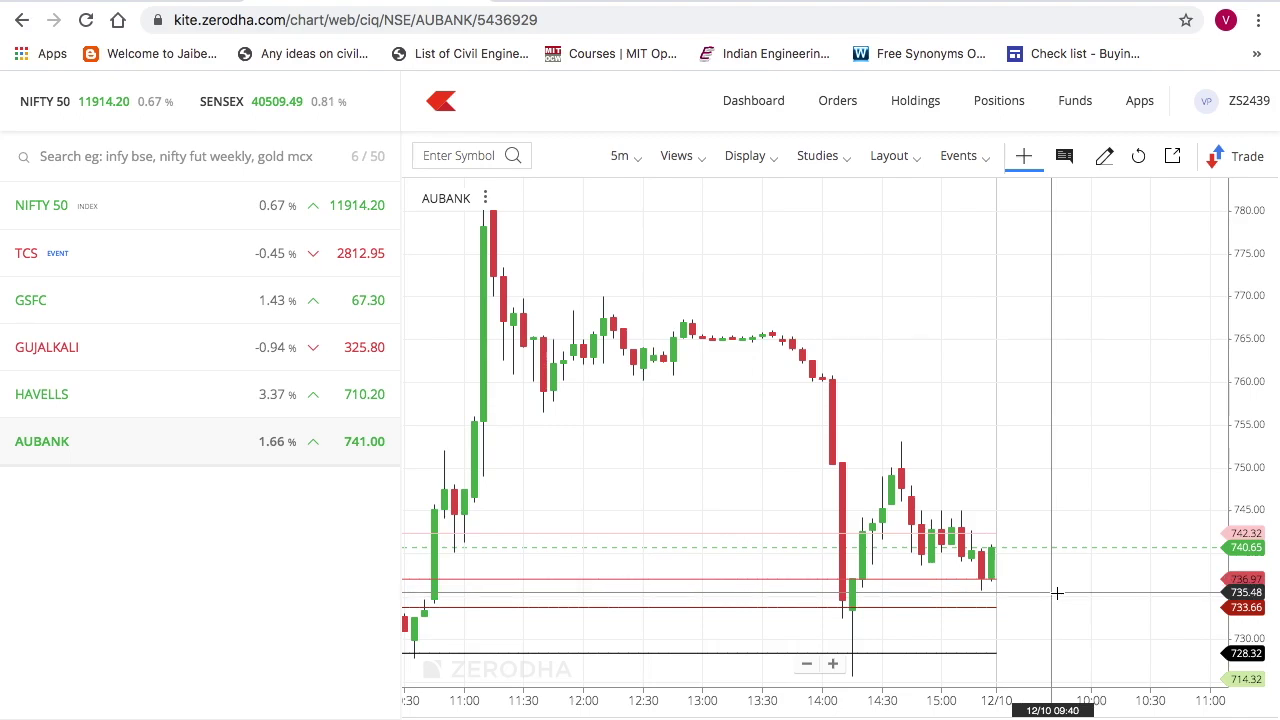
Step: Return to the Streak scan and replace the comparator between Close(0) and the pivot point with crosses below
click(155, 3)
scroll(257, 578, up, 2)
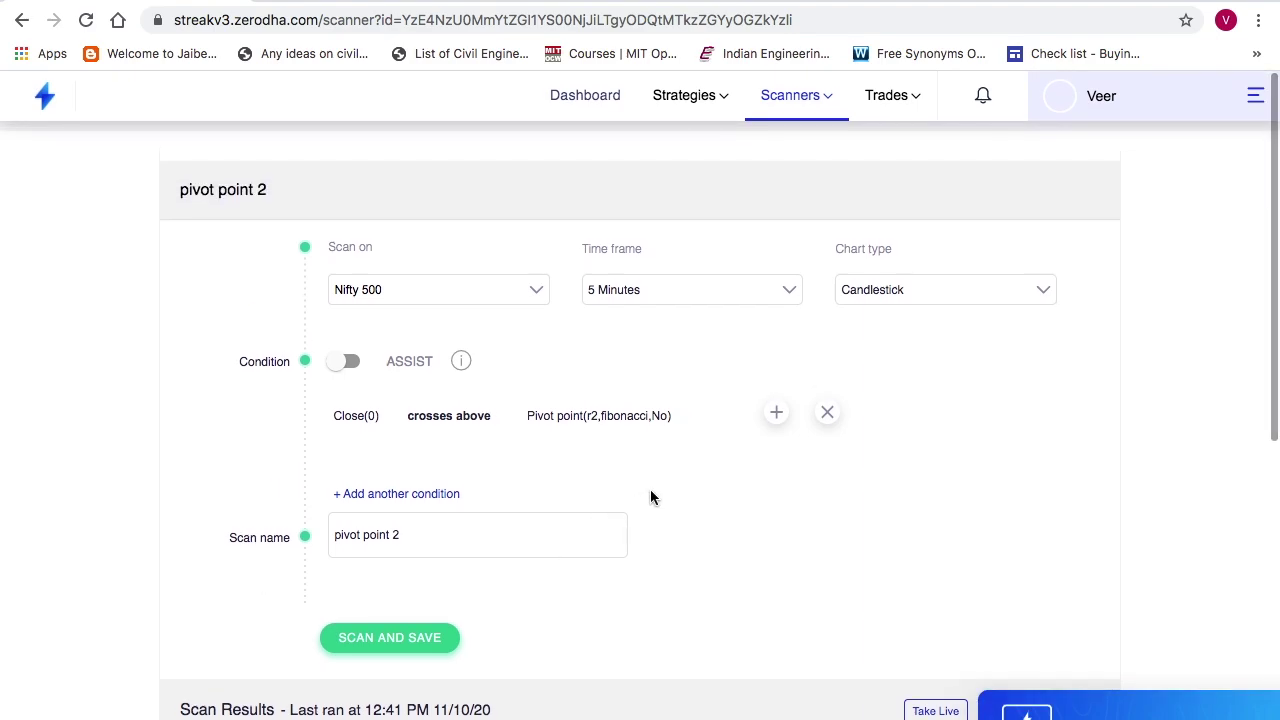
click(477, 428)
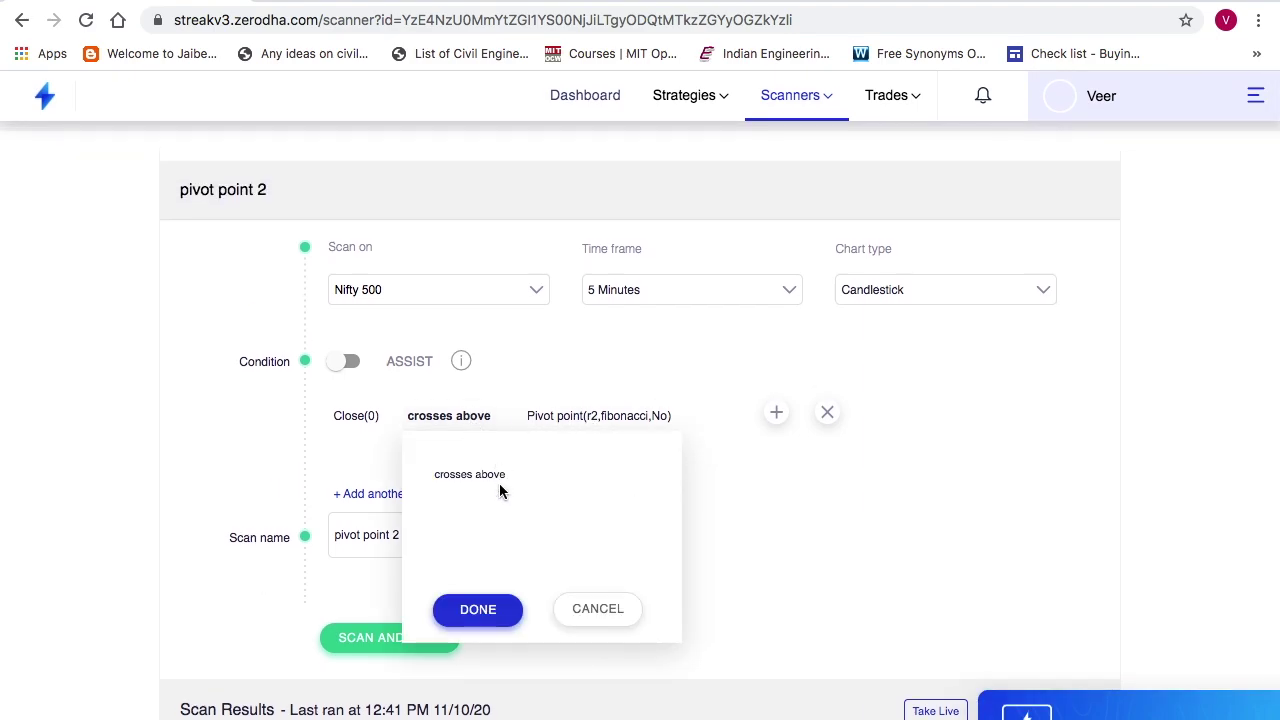
click(478, 609)
click(467, 421)
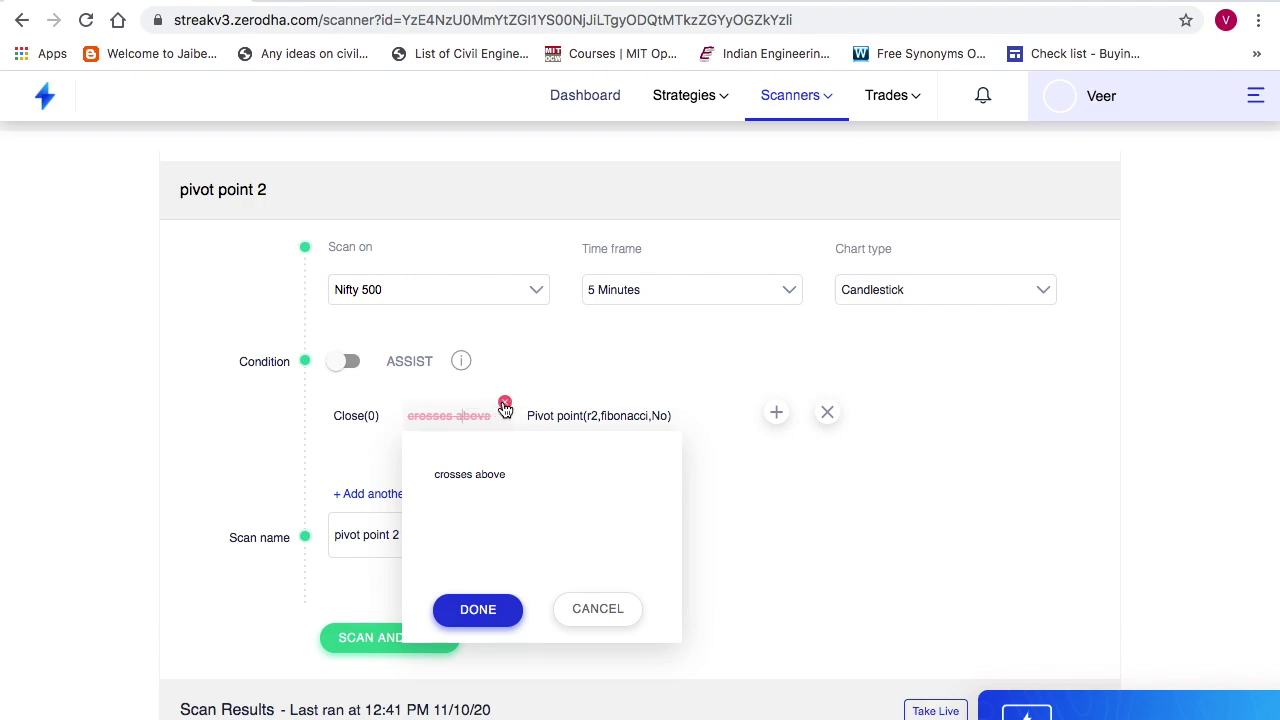
click(504, 402)
text(cros)
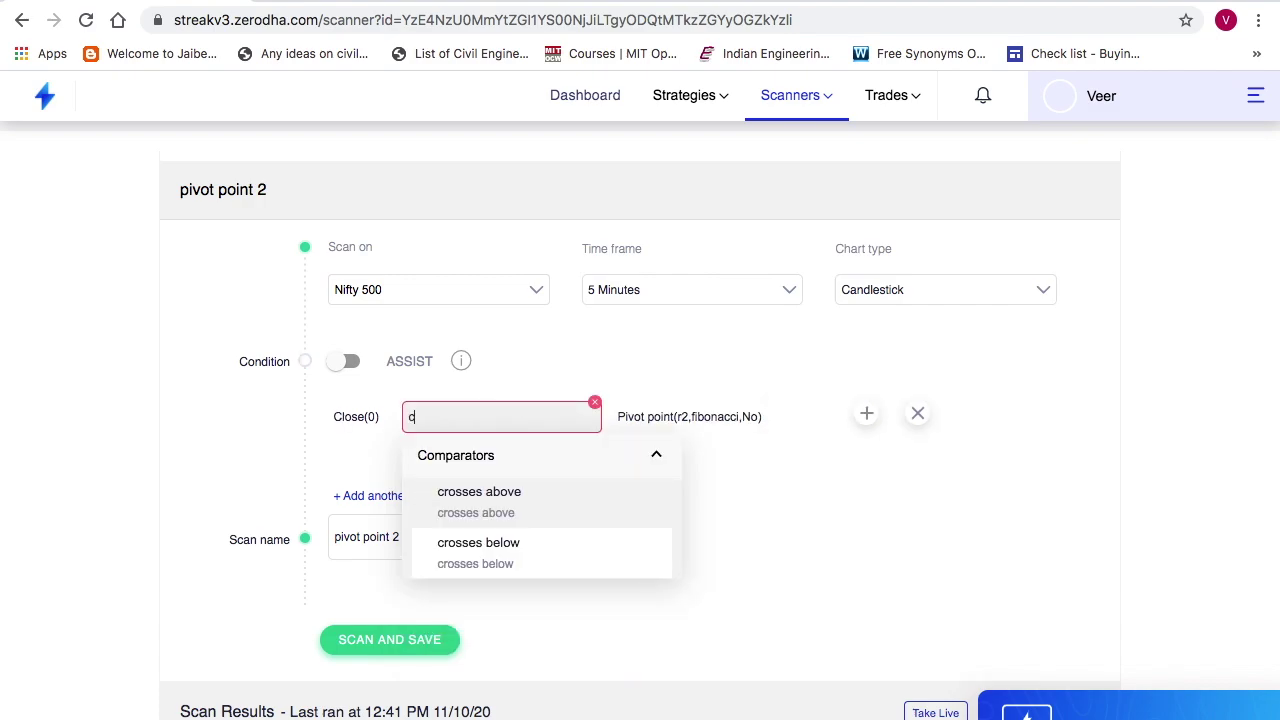
click(495, 556)
Step: Set the condition's pivot point signal to s2, keeping type fibonacci, then run and save the scan
click(624, 428)
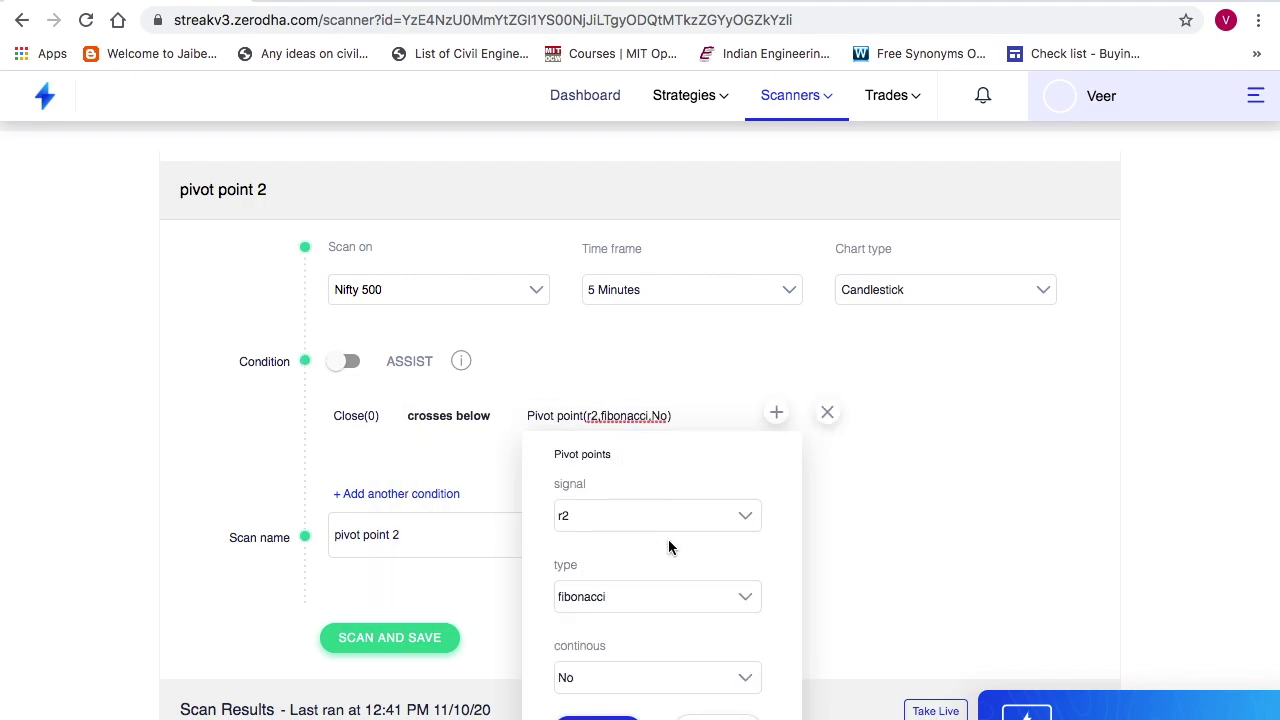
click(737, 521)
scroll(609, 591, down, 3)
click(590, 656)
click(670, 606)
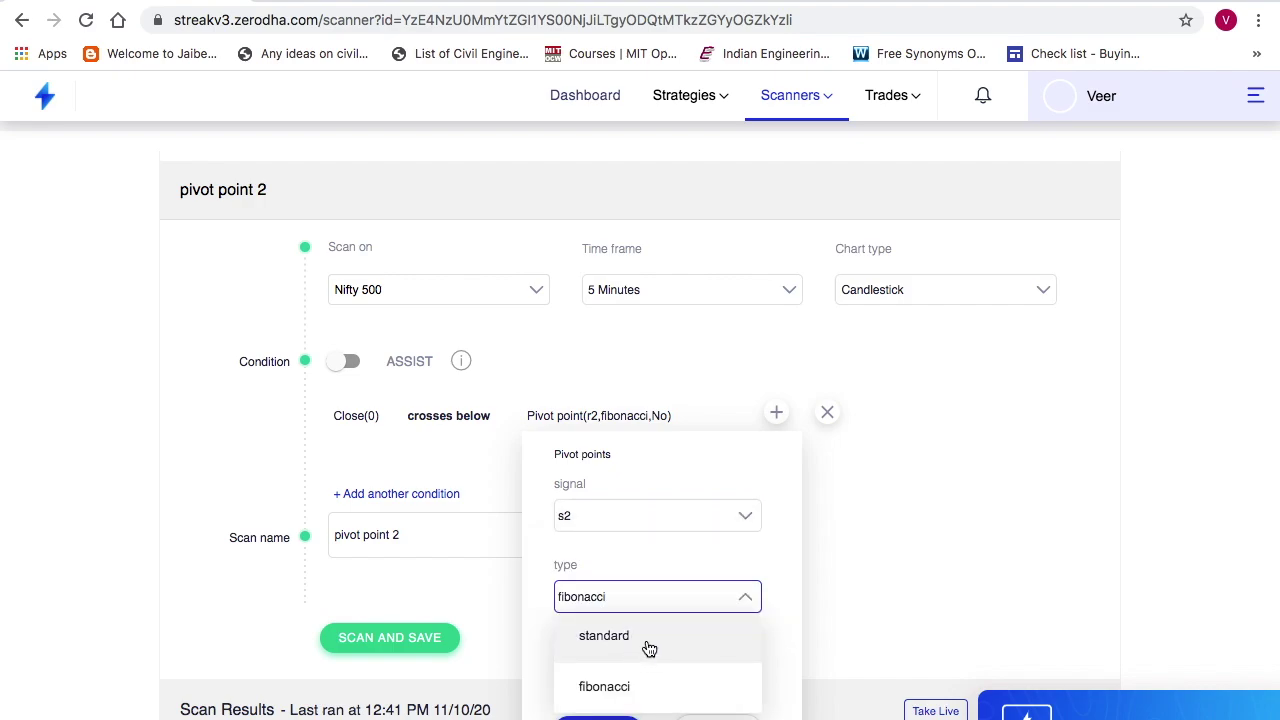
click(706, 609)
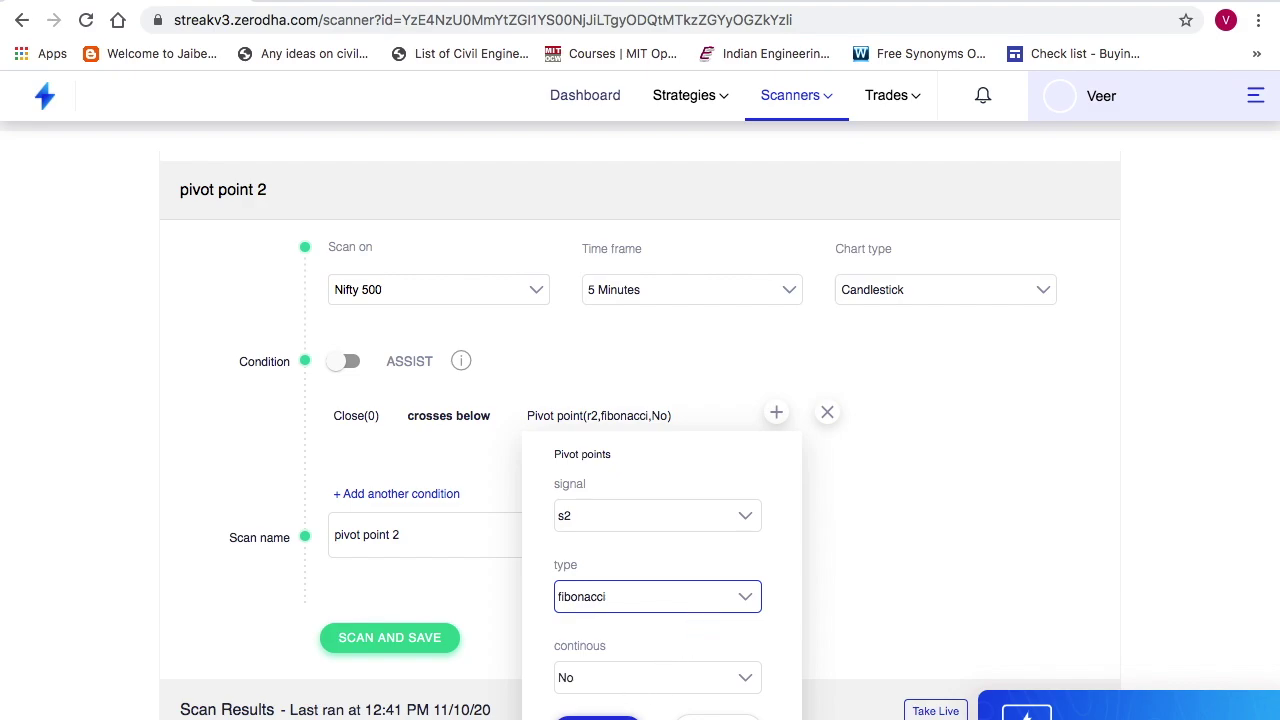
click(597, 717)
click(386, 644)
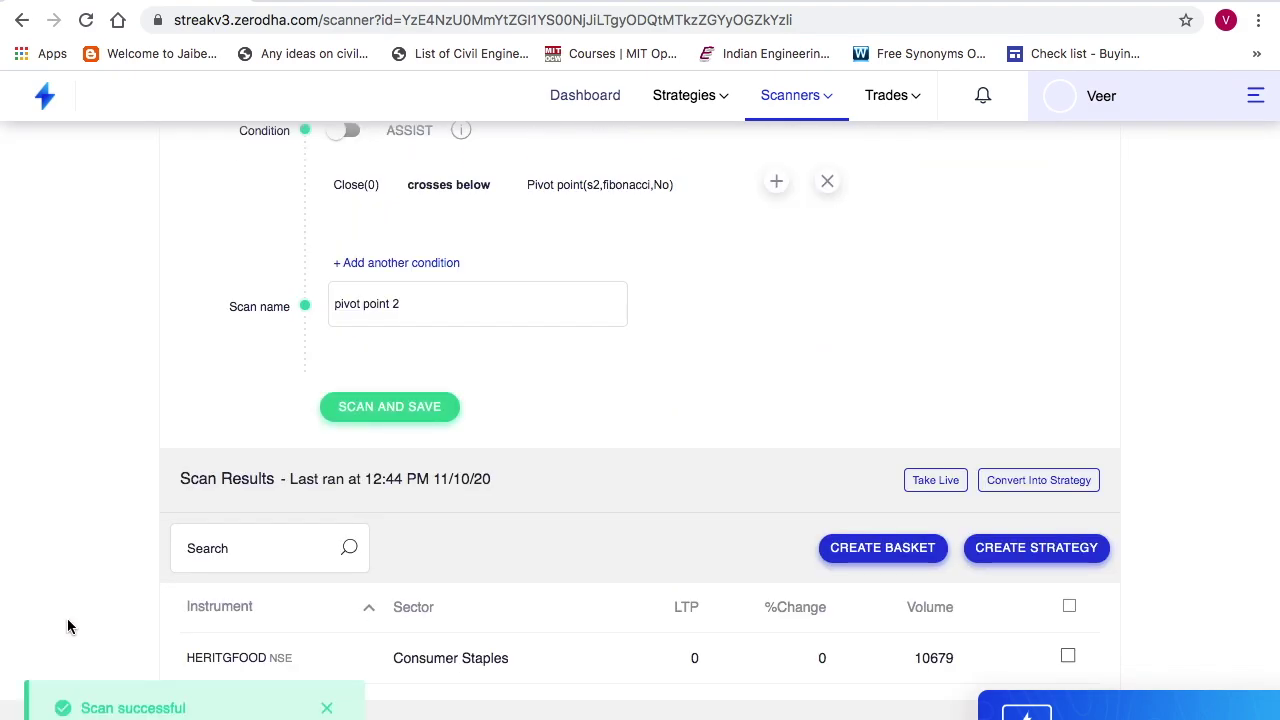
mouse_move(295, 660)
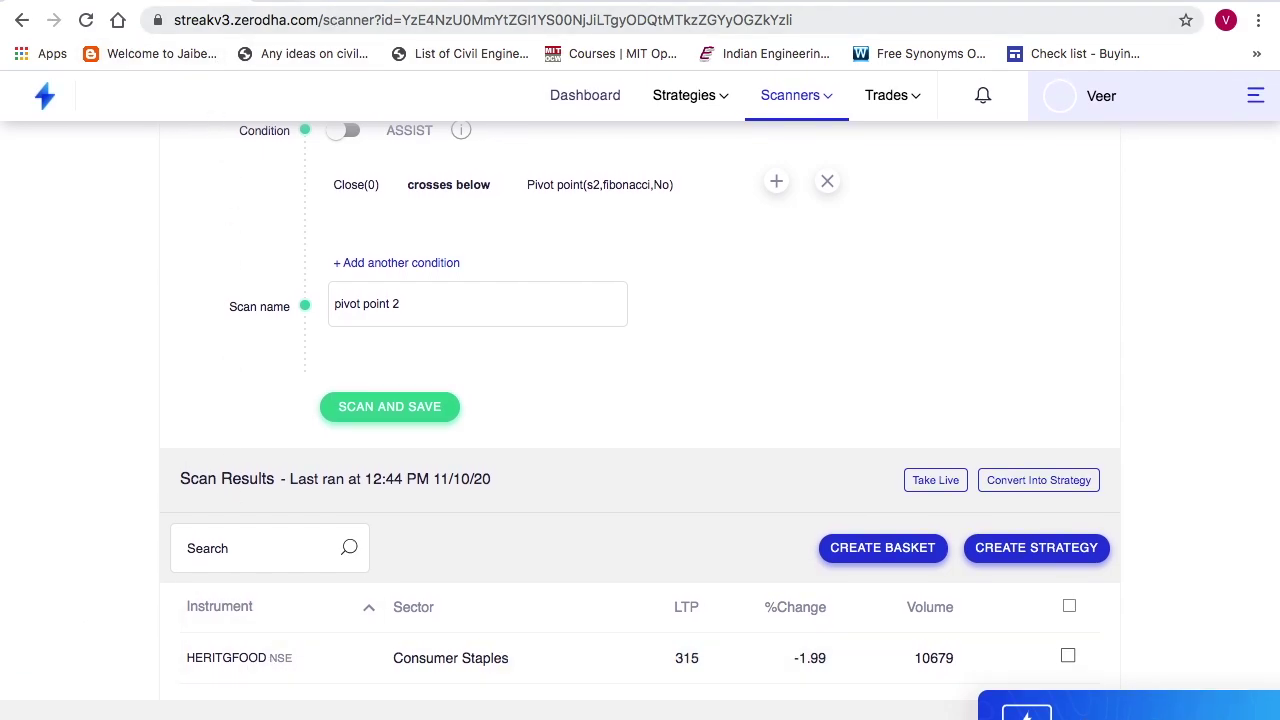
key(ctrl+Tab)
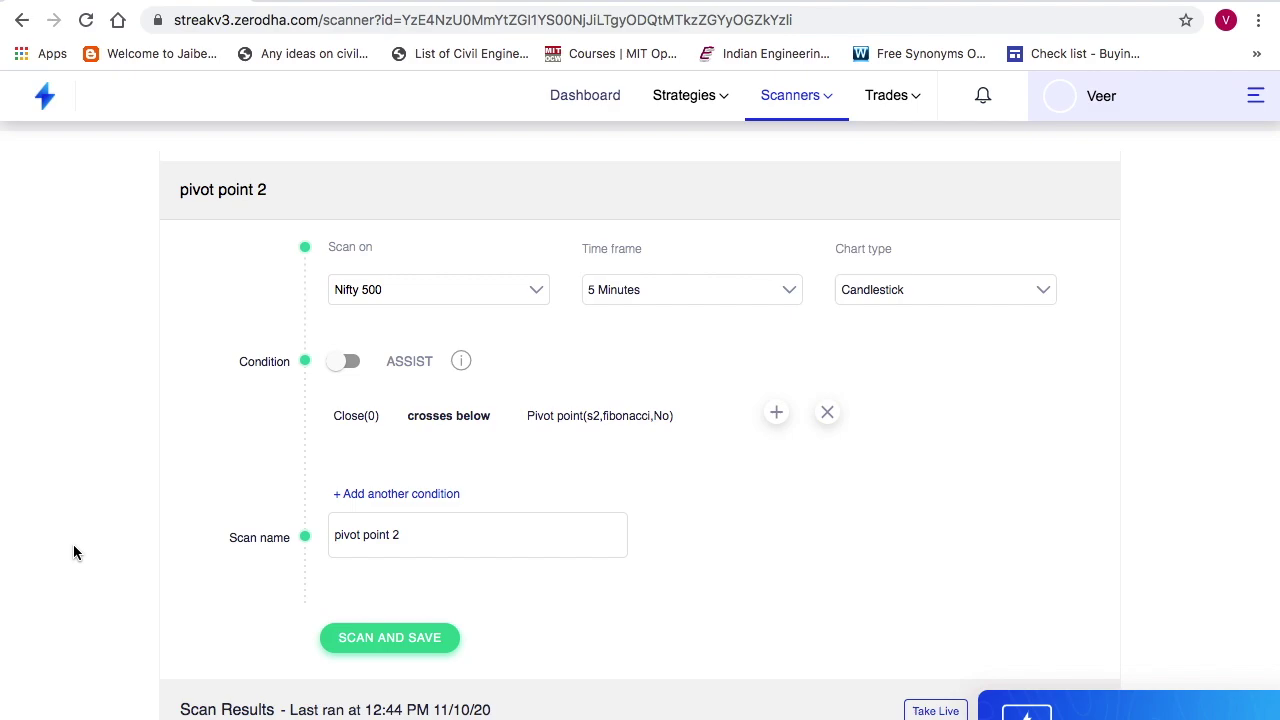
Step: Review the pivot point 2 scan condition and results, and examine the technical summary of HERITGFOOD on the 5-minute time frame
mouse_move(460, 430)
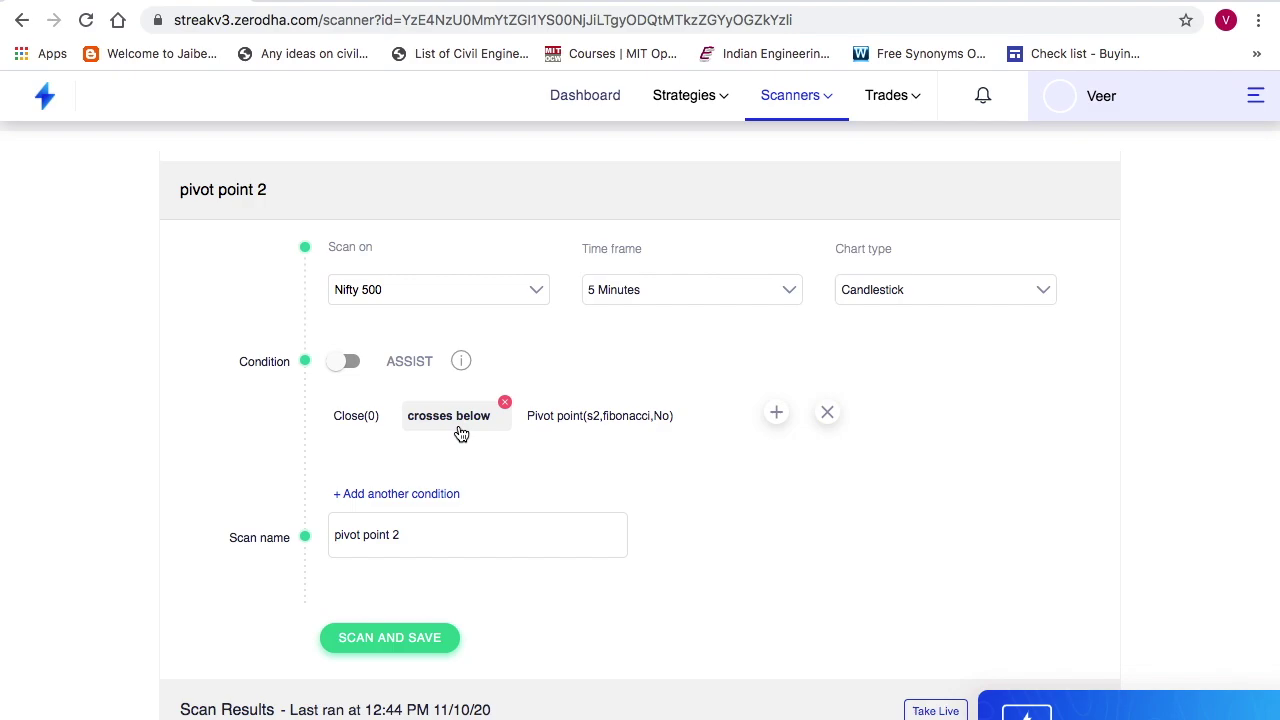
mouse_move(557, 429)
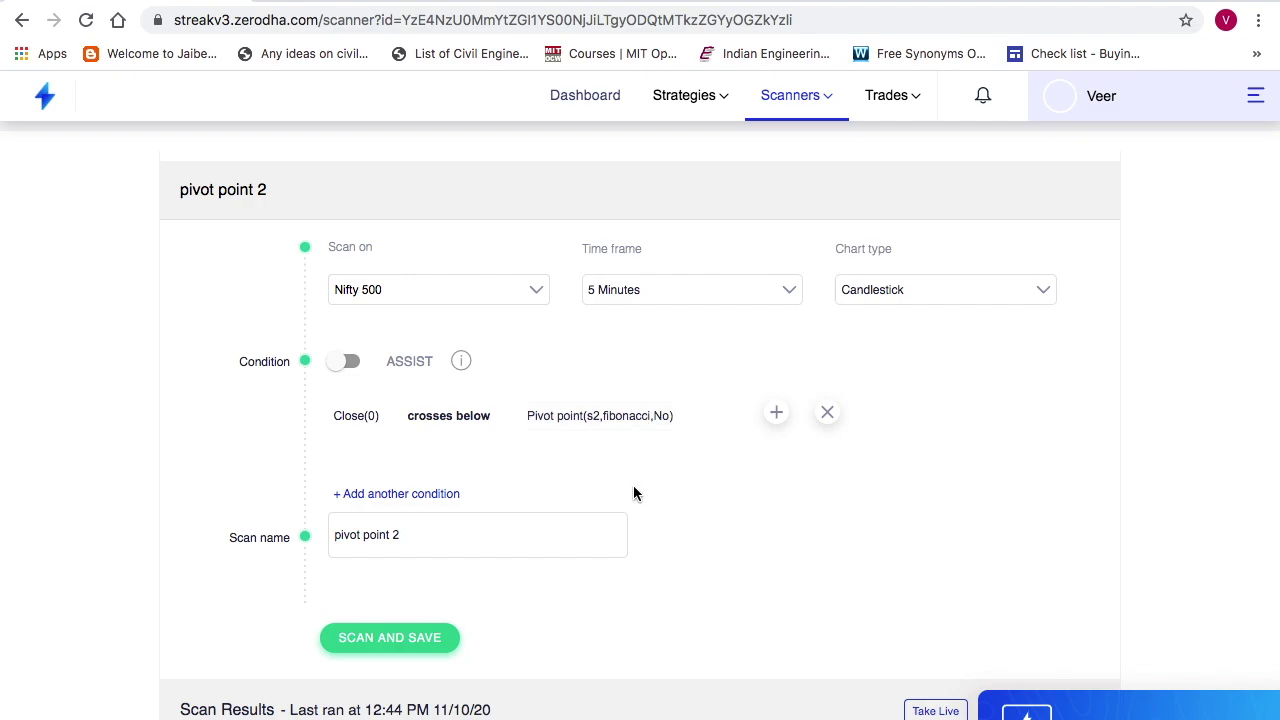
scroll(700, 543, down, 2)
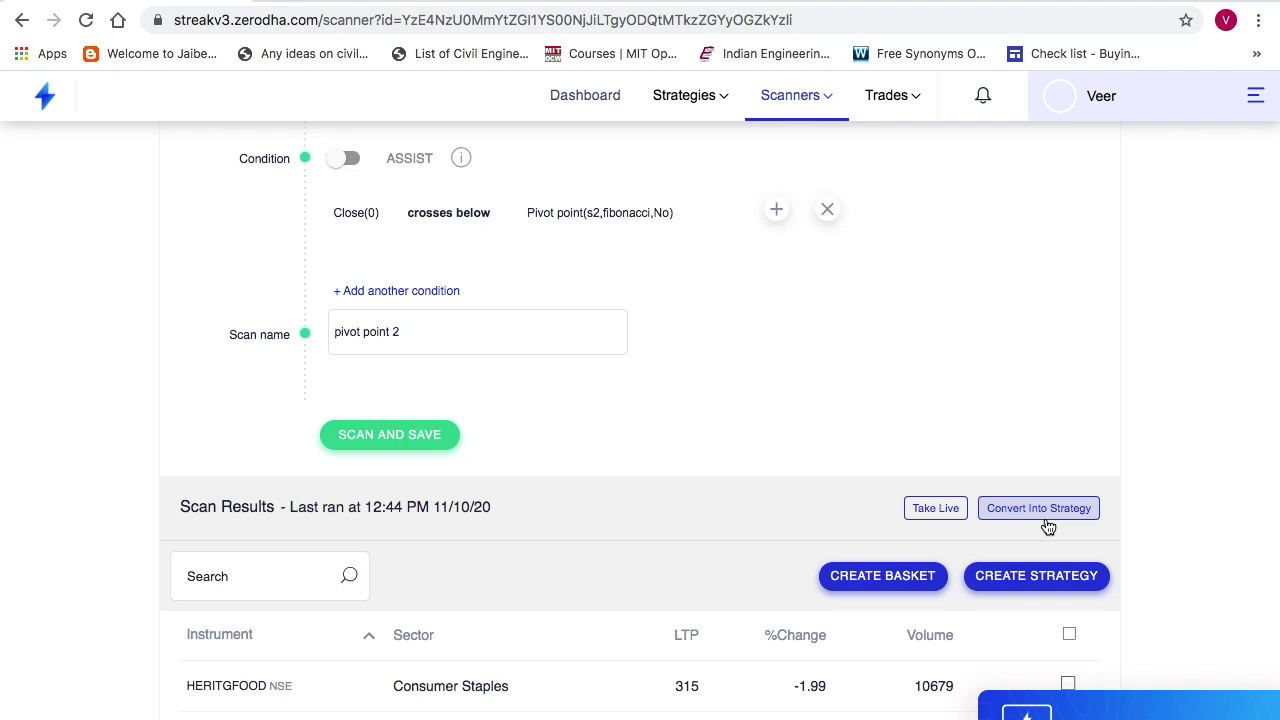
scroll(531, 590, down, 1)
mouse_move(578, 673)
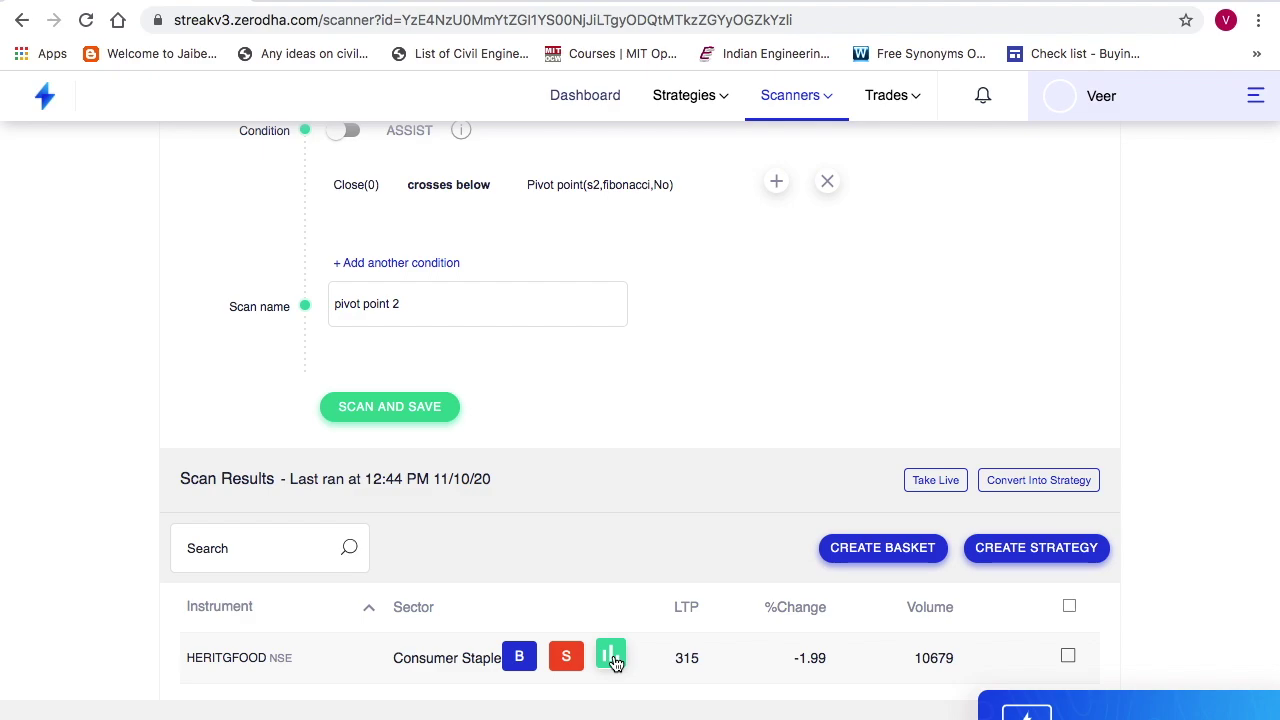
click(611, 658)
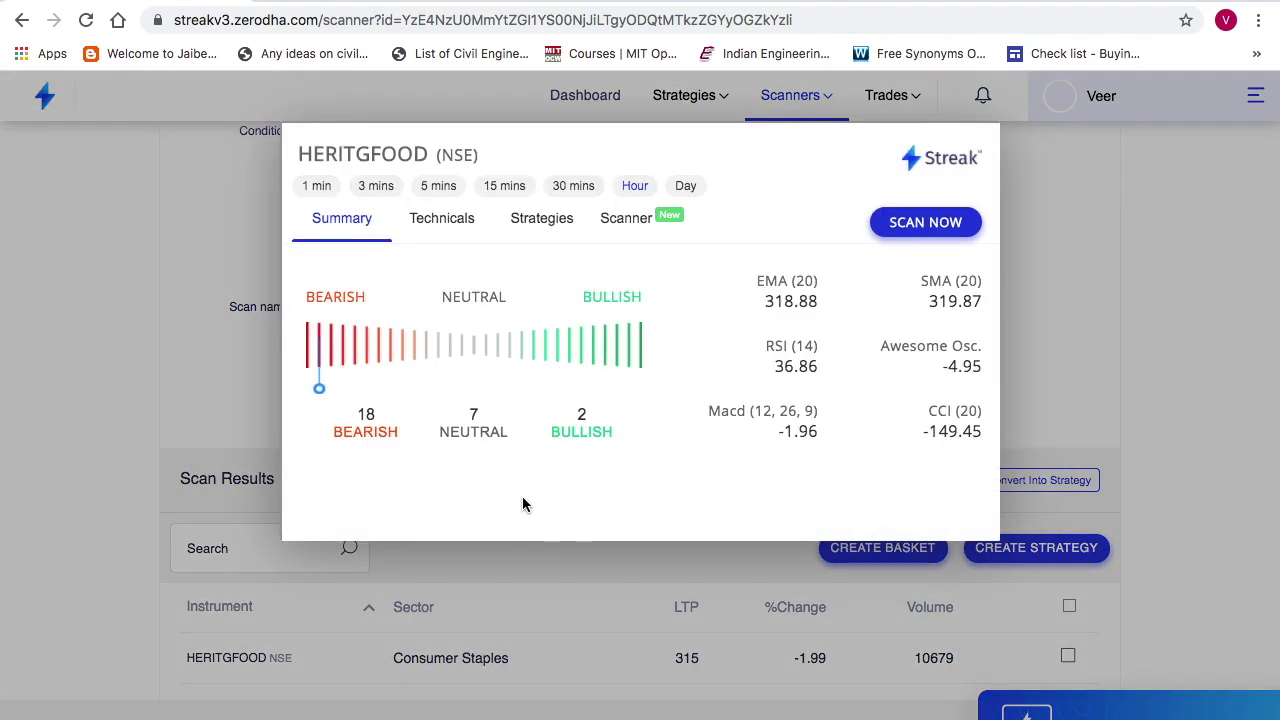
click(438, 186)
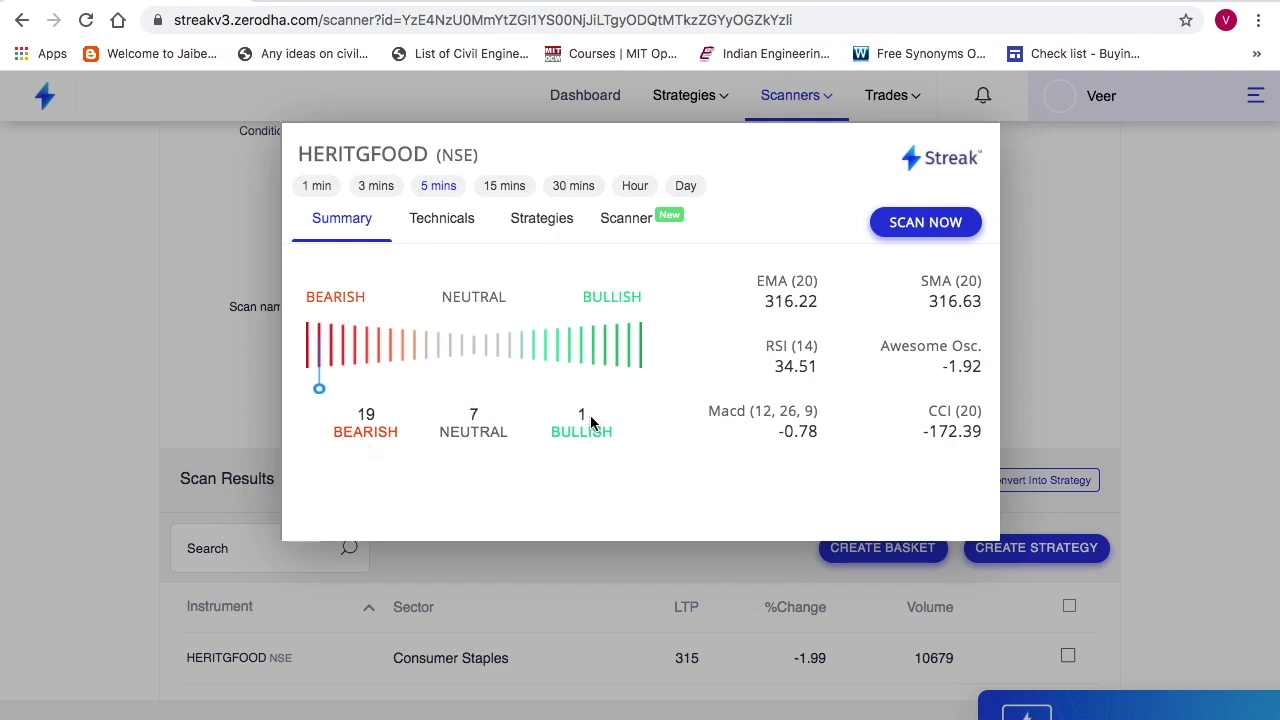
click(1072, 345)
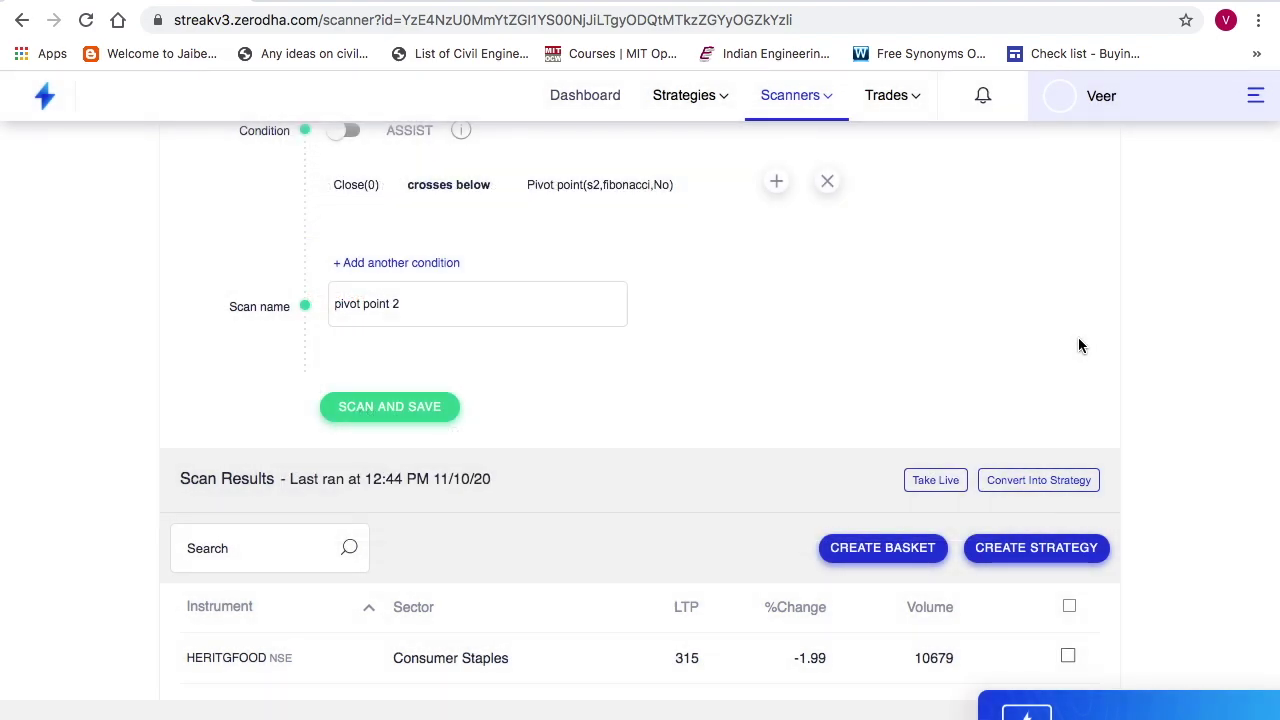
Step: Add another condition row joined with "and" below the crosses below condition of the pivot point 2 scan
scroll(1078, 345, up, 5)
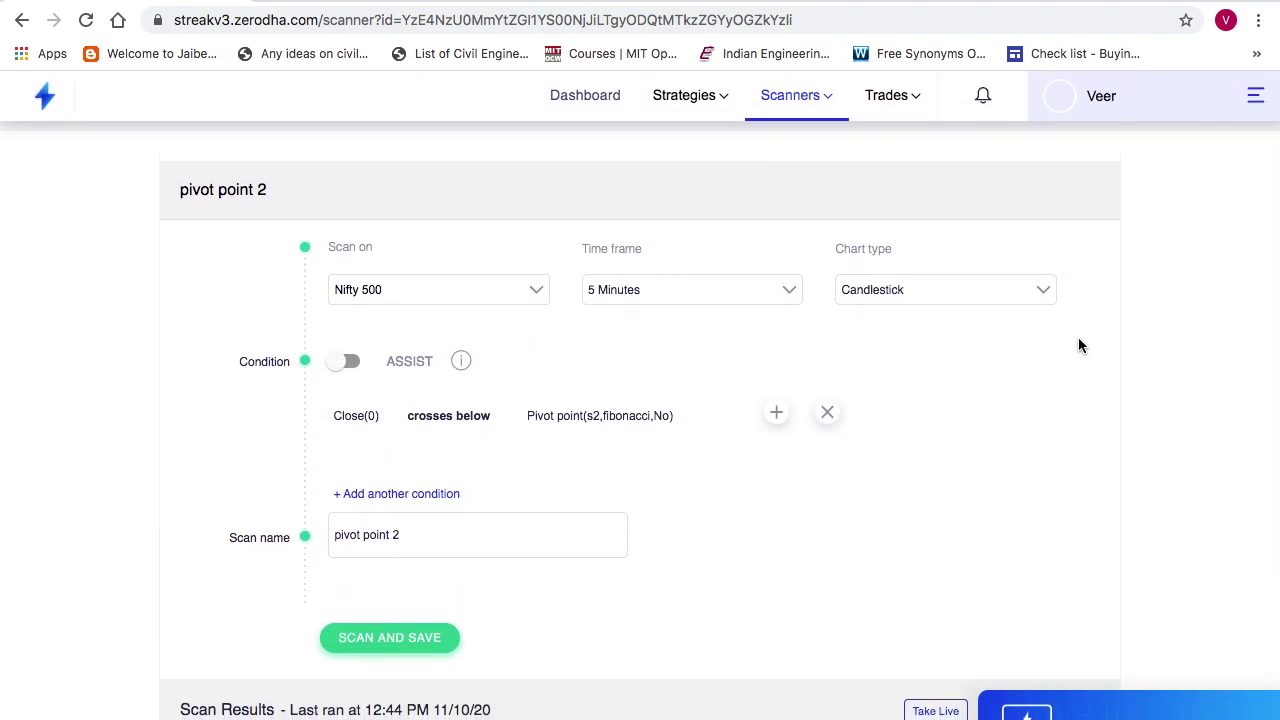
scroll(963, 440, down, 1)
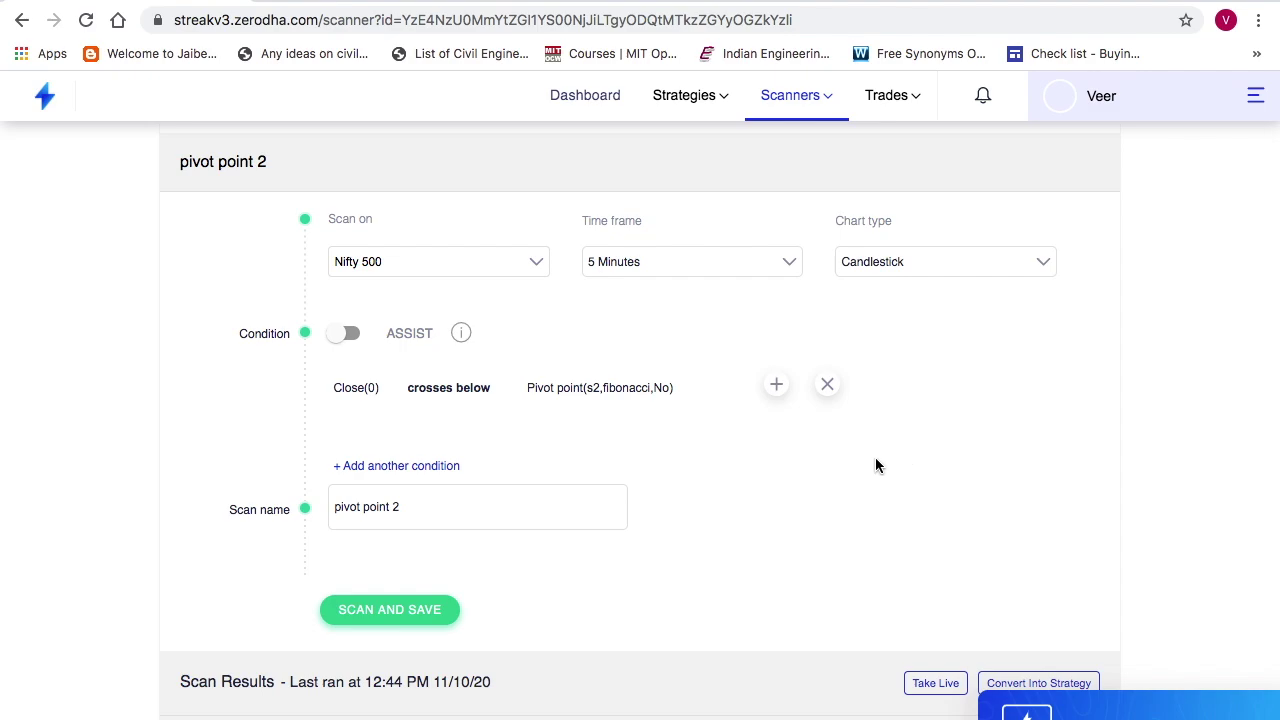
click(432, 467)
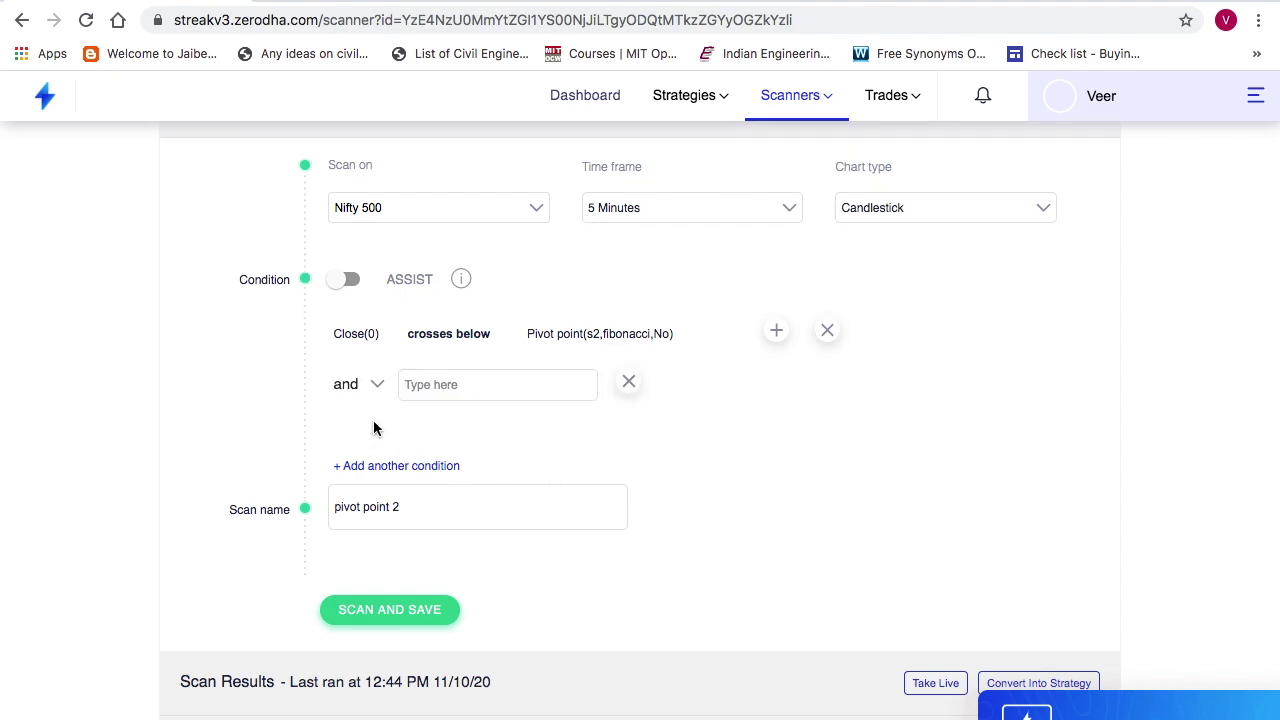